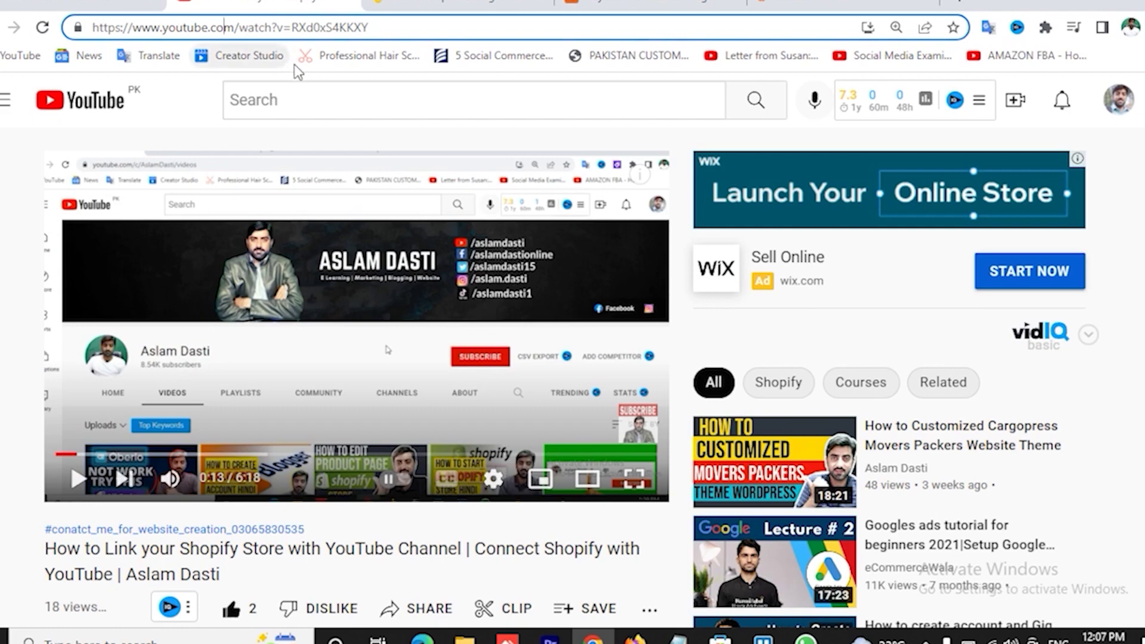
- Expand the video description and open its Best Recommended Hostings Bluehost link in a new tab
{"action": "scroll", "coordinate": [185, 198], "scroll_direction": "down", "scroll_amount": 5}
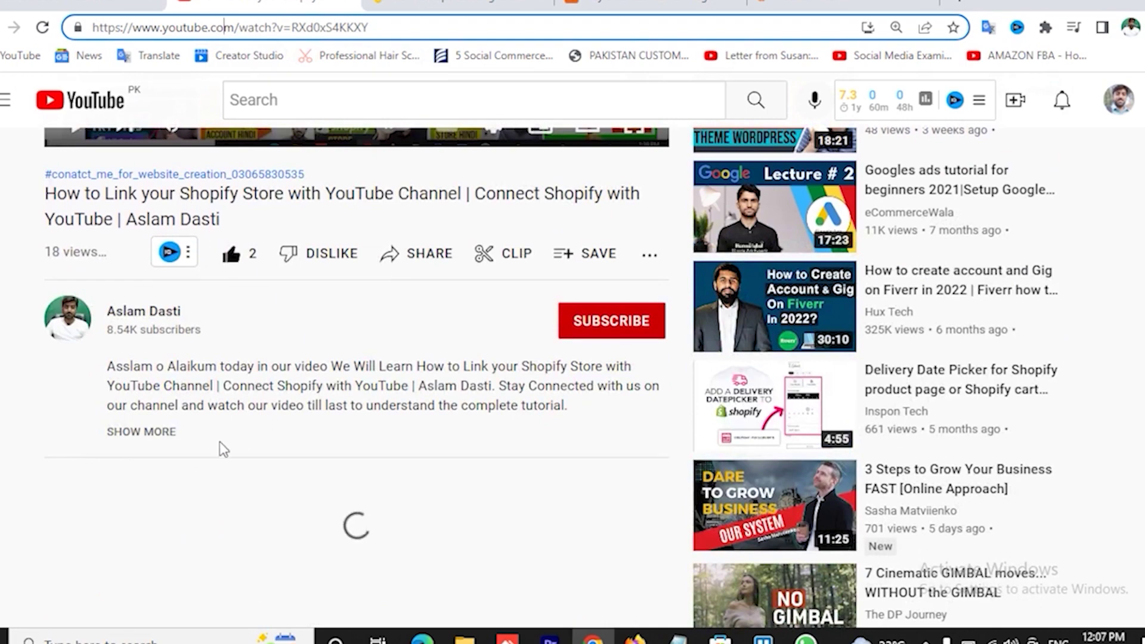
{"action": "left_click", "coordinate": [142, 432]}
{"action": "scroll", "coordinate": [341, 363], "scroll_direction": "down", "scroll_amount": 6}
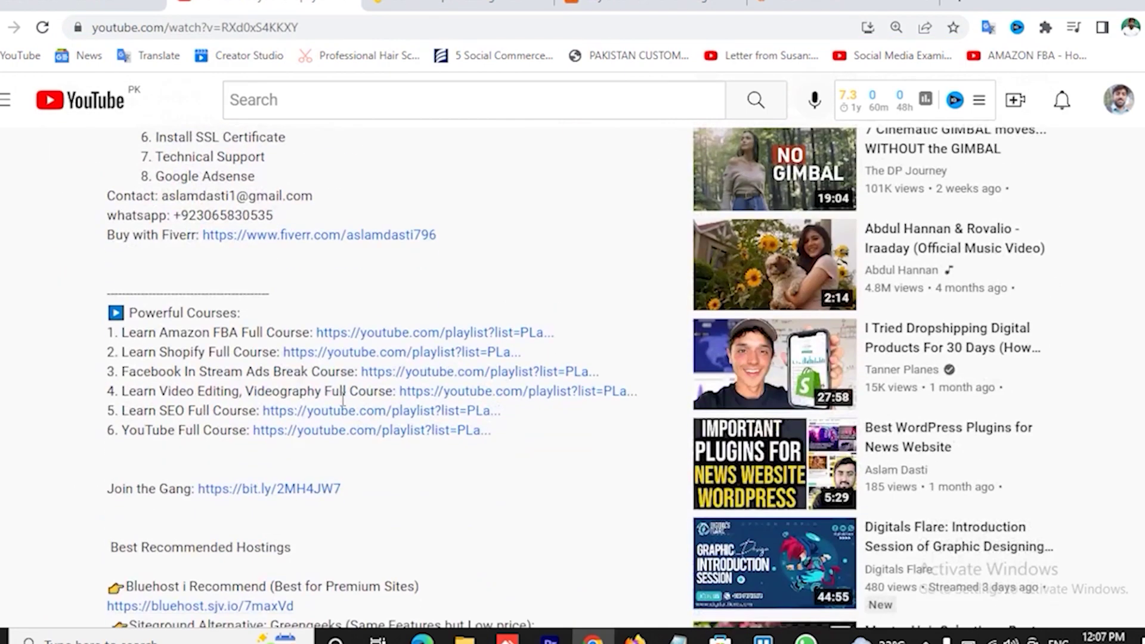
{"action": "scroll", "coordinate": [498, 297], "scroll_direction": "down", "scroll_amount": 4}
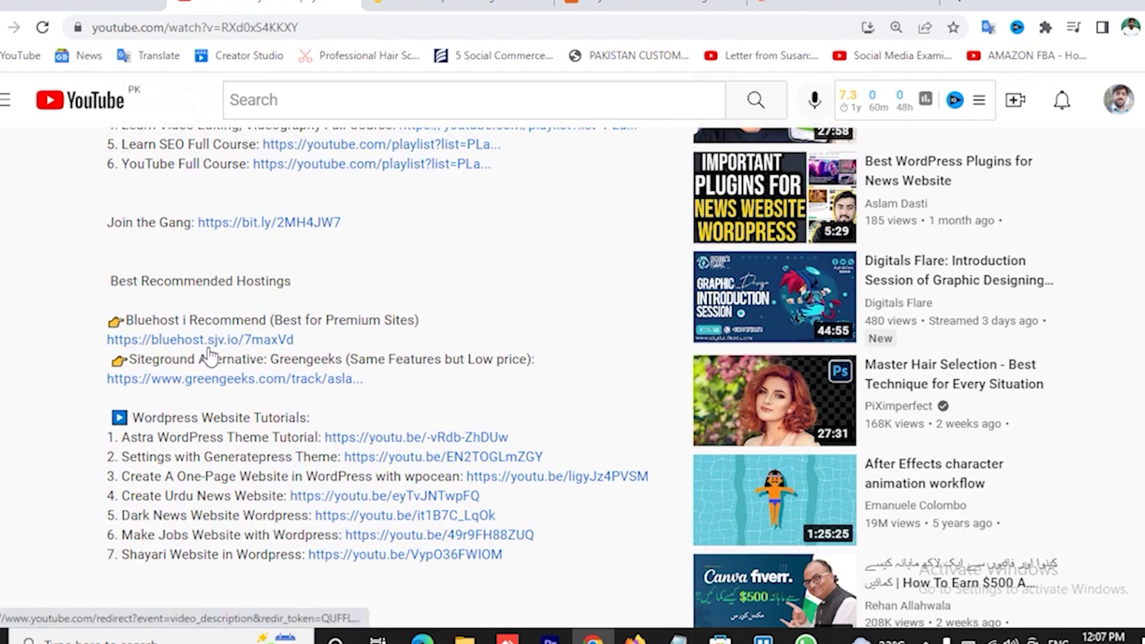
{"action": "left_click", "coordinate": [230, 383]}
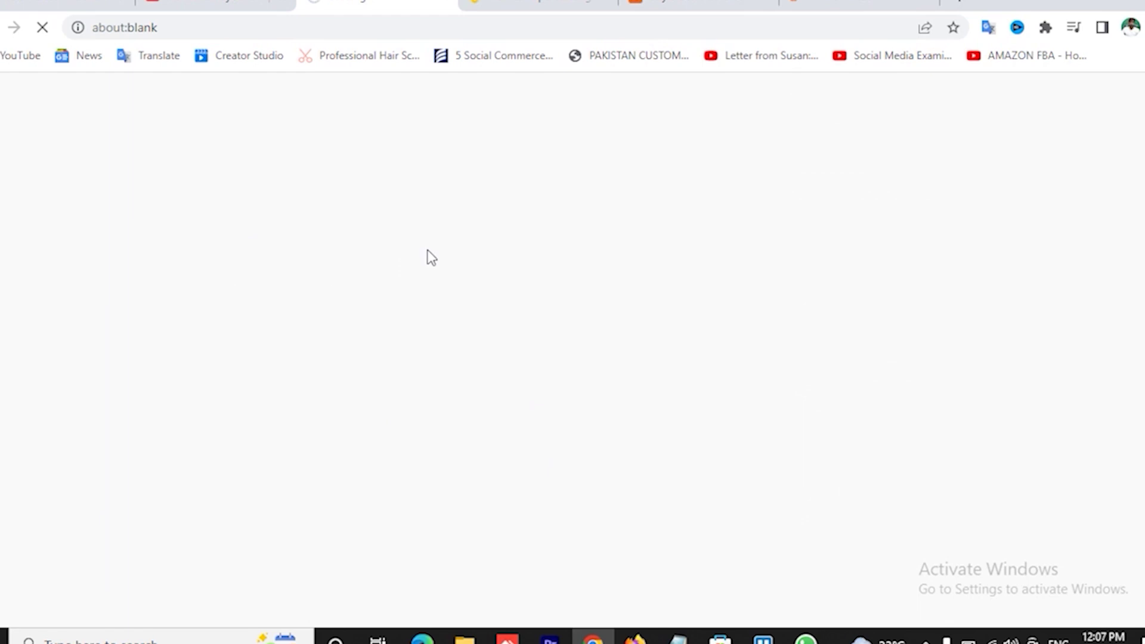
- Open Bluehost's Domains registration page and focus its domain search field
{"action": "left_click", "coordinate": [222, 2]}
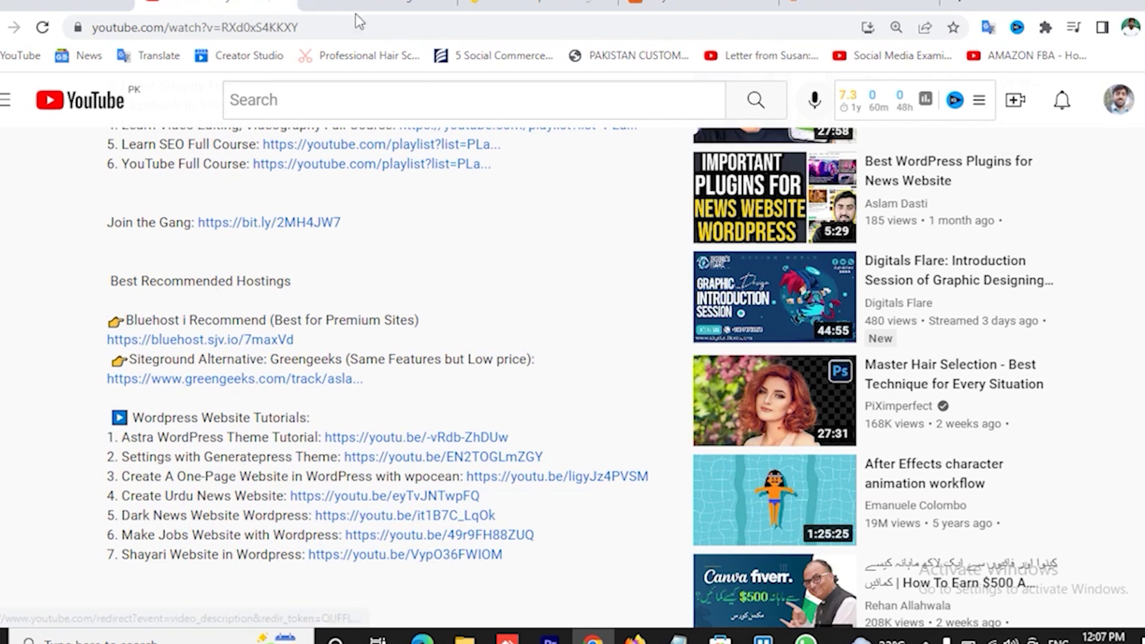
{"action": "left_click", "coordinate": [362, 5]}
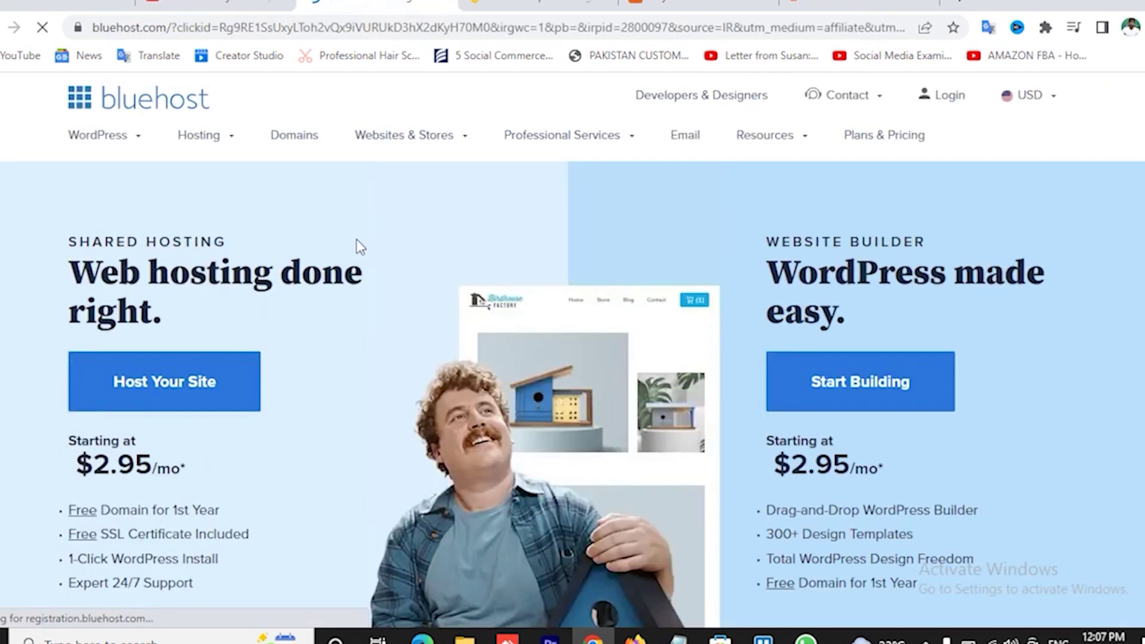
{"action": "mouse_move", "coordinate": [230, 146]}
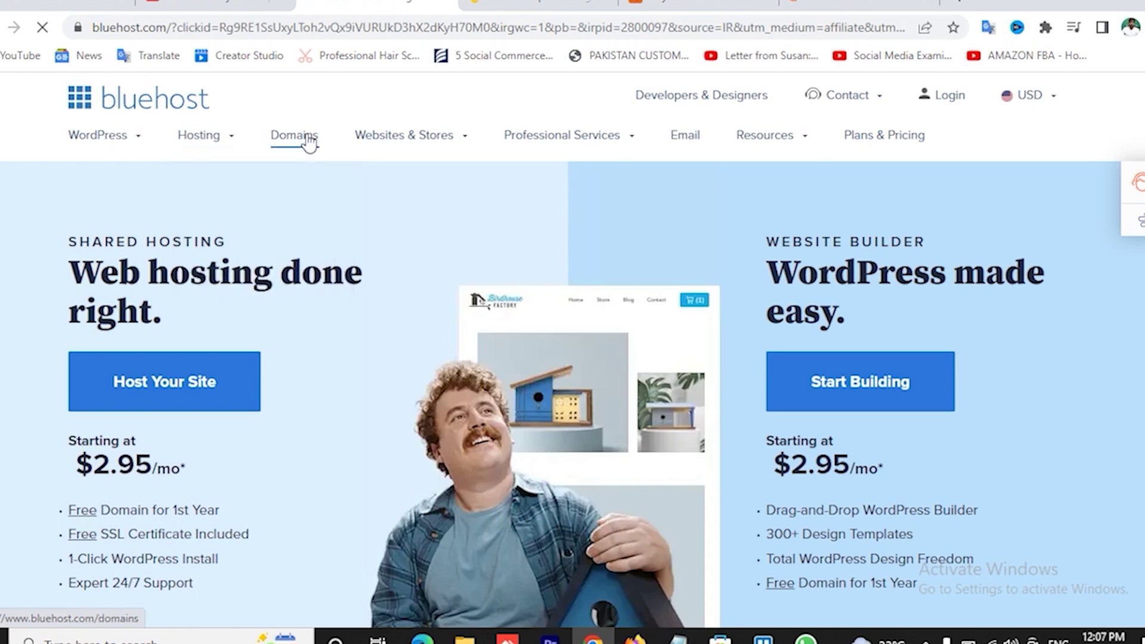
{"action": "left_click", "coordinate": [306, 146]}
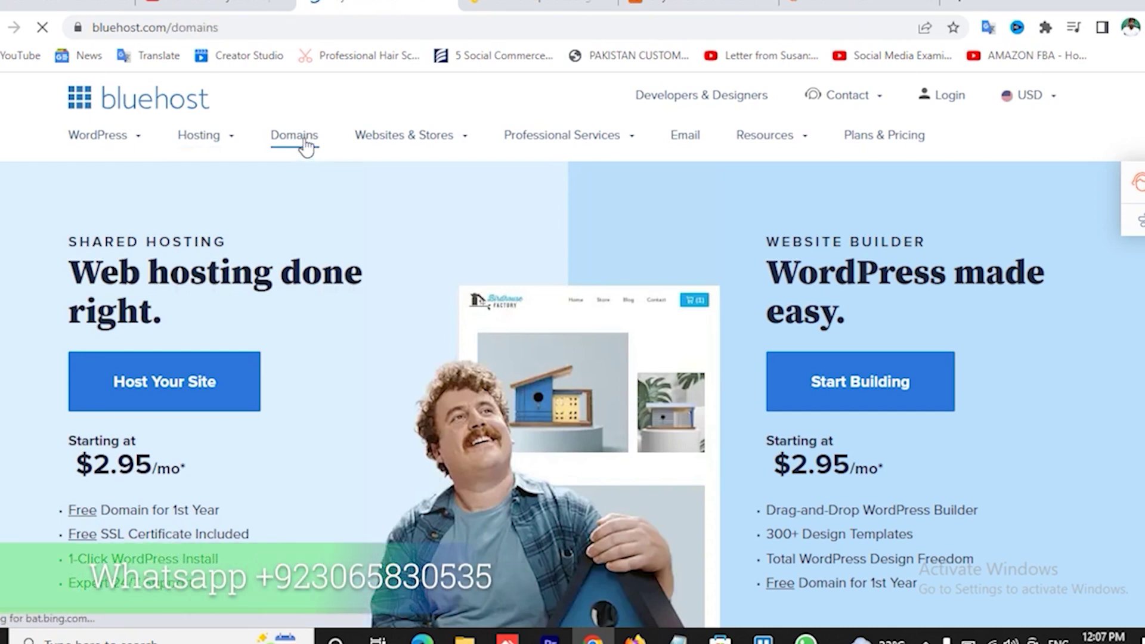
{"action": "scroll", "coordinate": [465, 409], "scroll_direction": "down", "scroll_amount": 3}
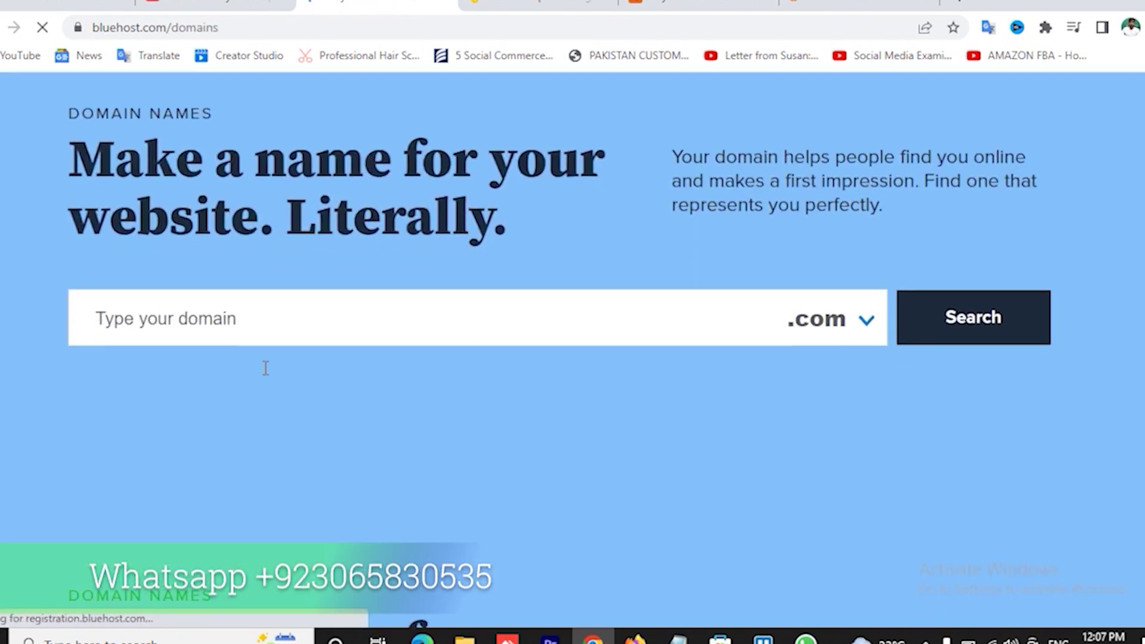
{"action": "left_click", "coordinate": [257, 318]}
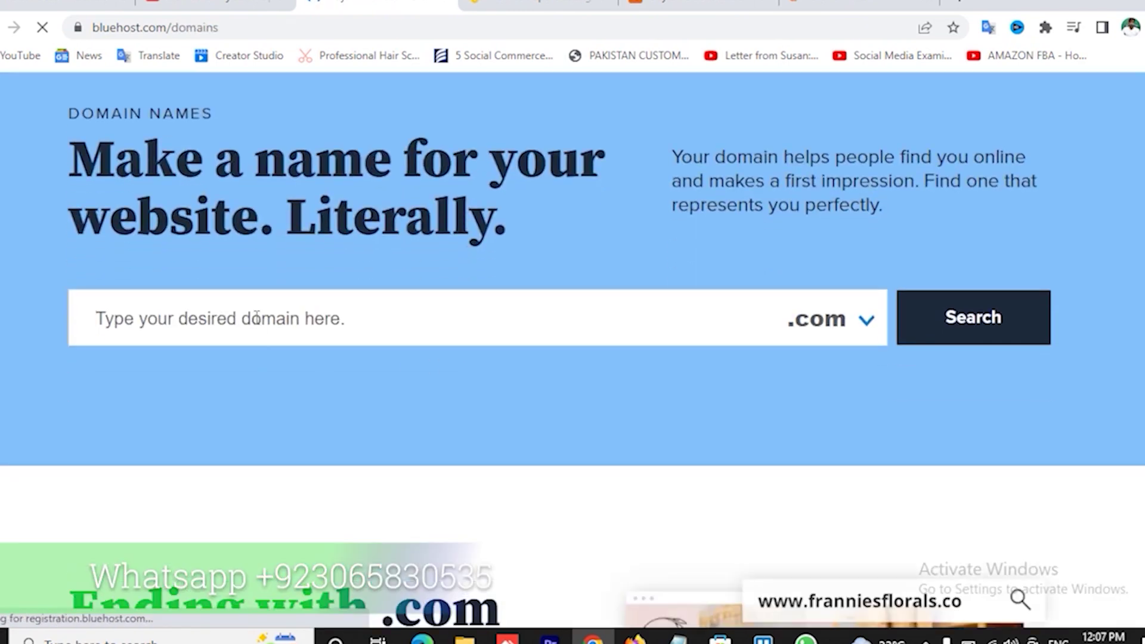
- Review the domain extension list, leaving .com selected, then move to the Namecheap homepage
{"action": "left_click", "coordinate": [214, 6]}
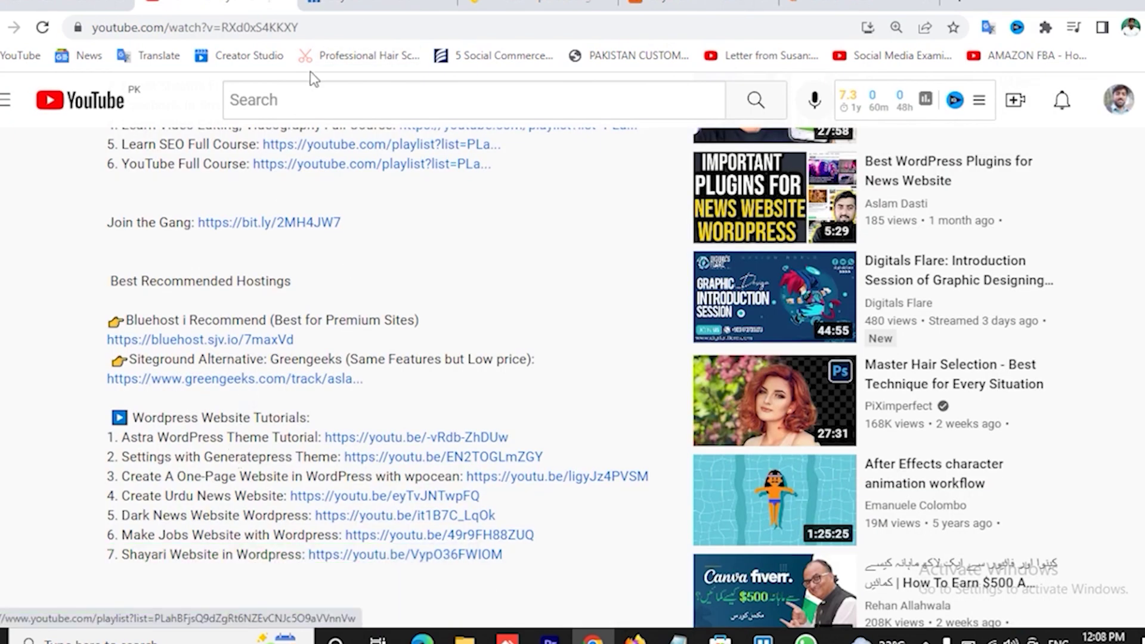
{"action": "left_click", "coordinate": [375, 6]}
{"action": "scroll", "coordinate": [596, 382], "scroll_direction": "down", "scroll_amount": 4}
{"action": "scroll", "coordinate": [604, 369], "scroll_direction": "up", "scroll_amount": 4}
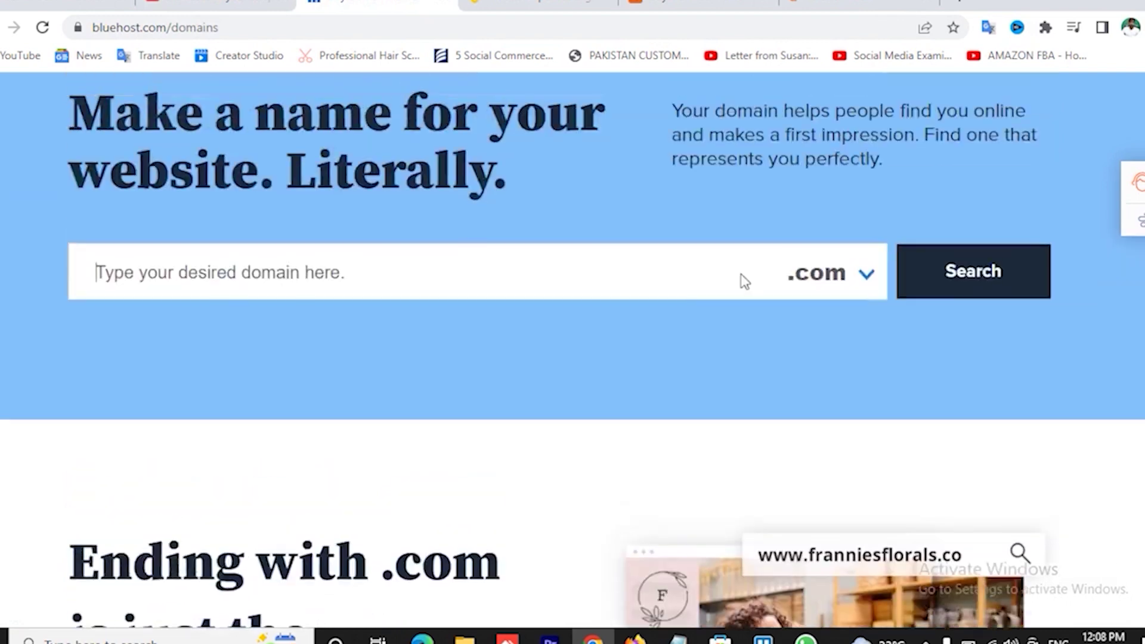
{"action": "left_click", "coordinate": [866, 322]}
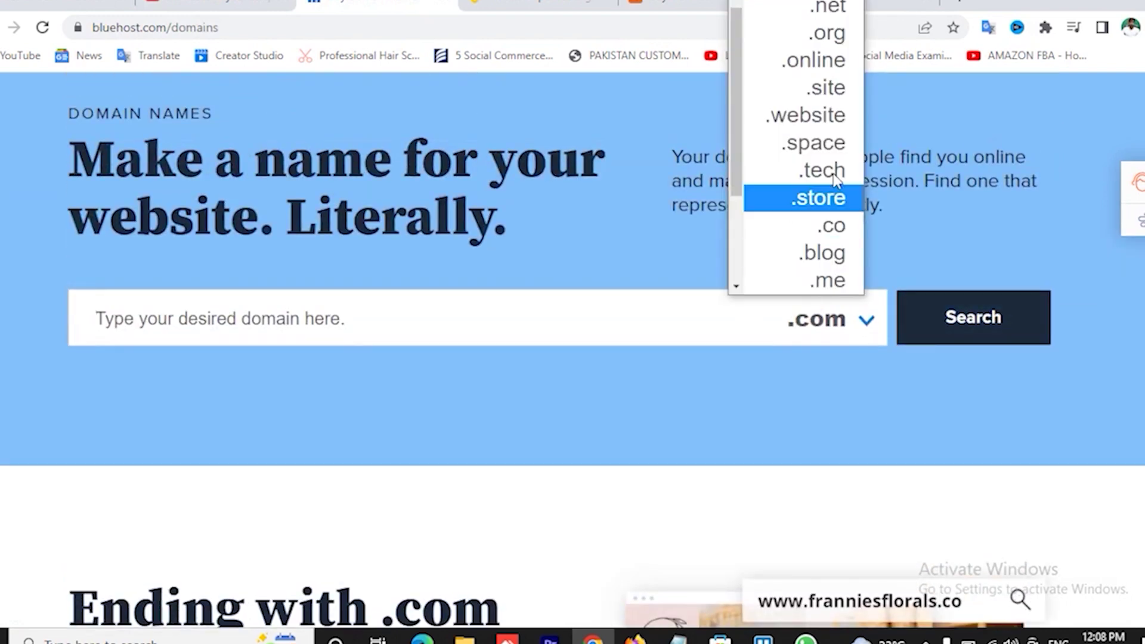
{"action": "left_click", "coordinate": [781, 421]}
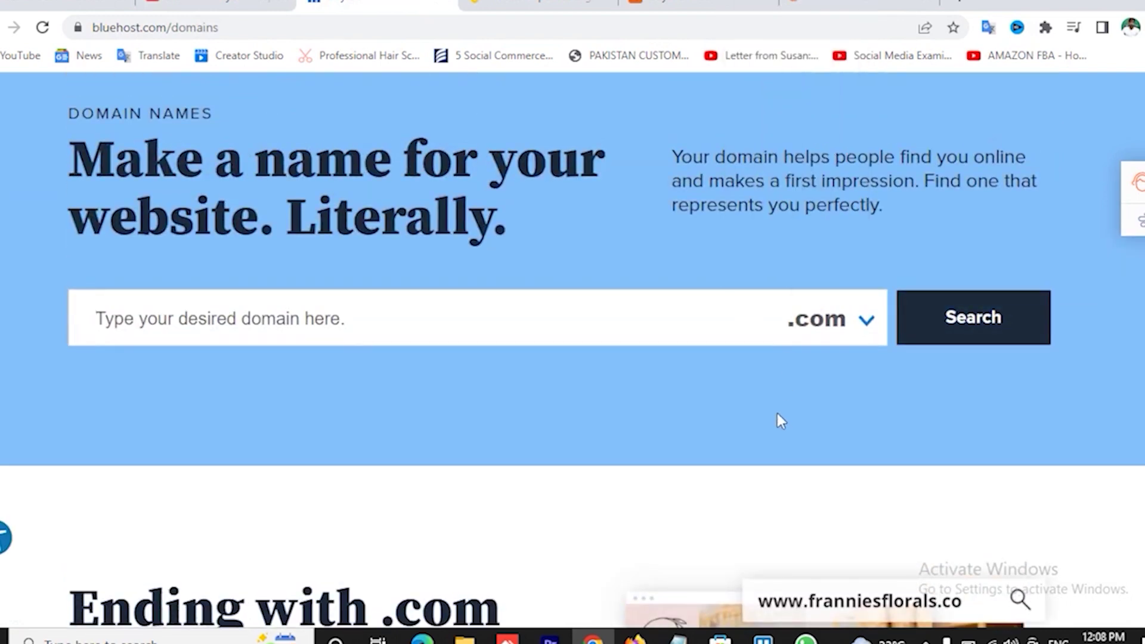
{"action": "left_click", "coordinate": [697, 4]}
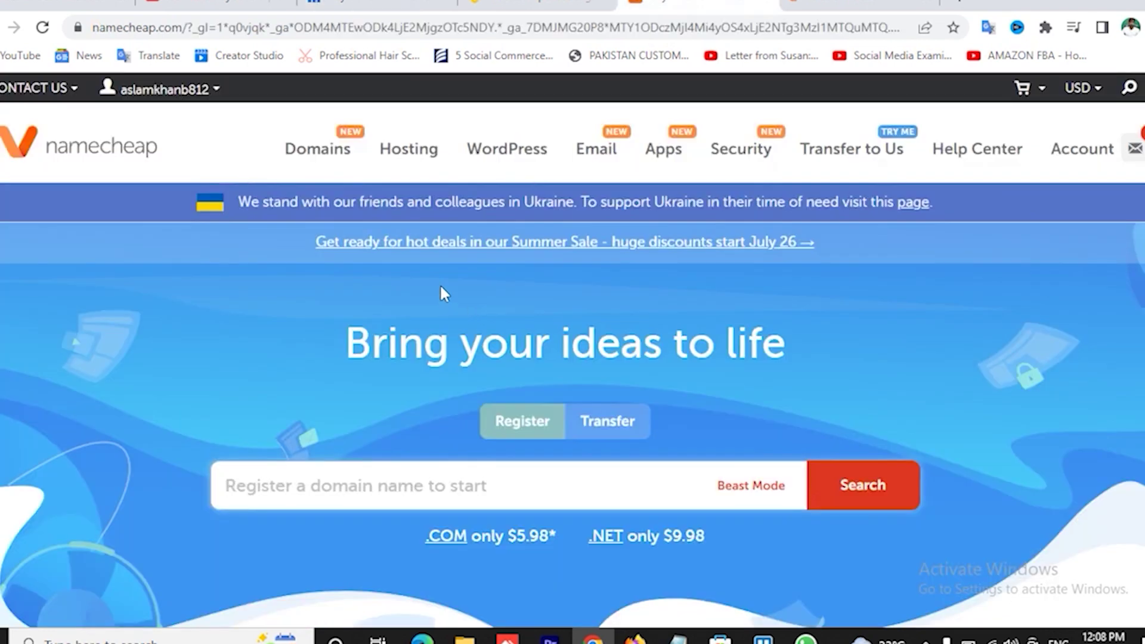
- Look over Namecheap's Hosting menu, then return to Bluehost's domain search field
{"action": "mouse_move", "coordinate": [417, 149]}
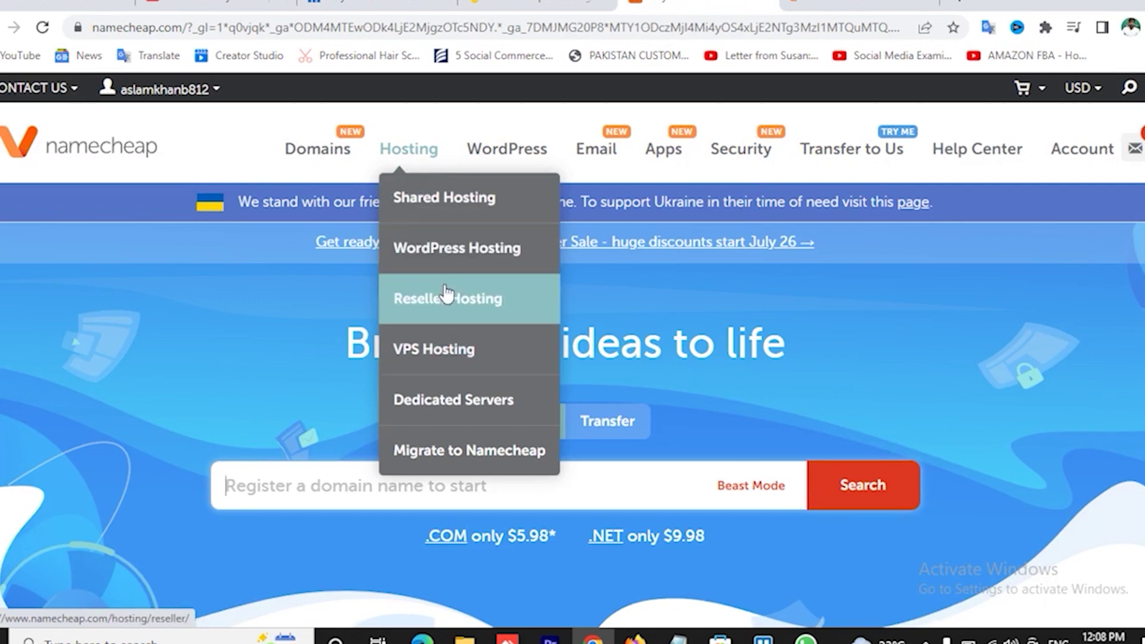
{"action": "left_click", "coordinate": [423, 5]}
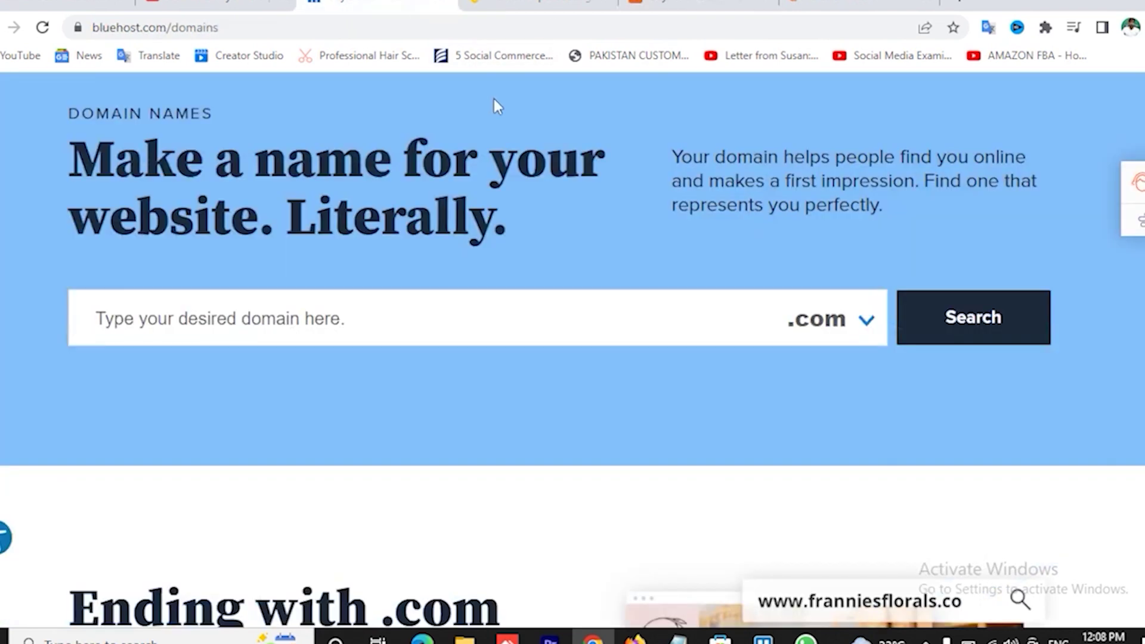
{"action": "left_click", "coordinate": [368, 309]}
{"action": "scroll", "coordinate": [460, 250], "scroll_direction": "up", "scroll_amount": 3}
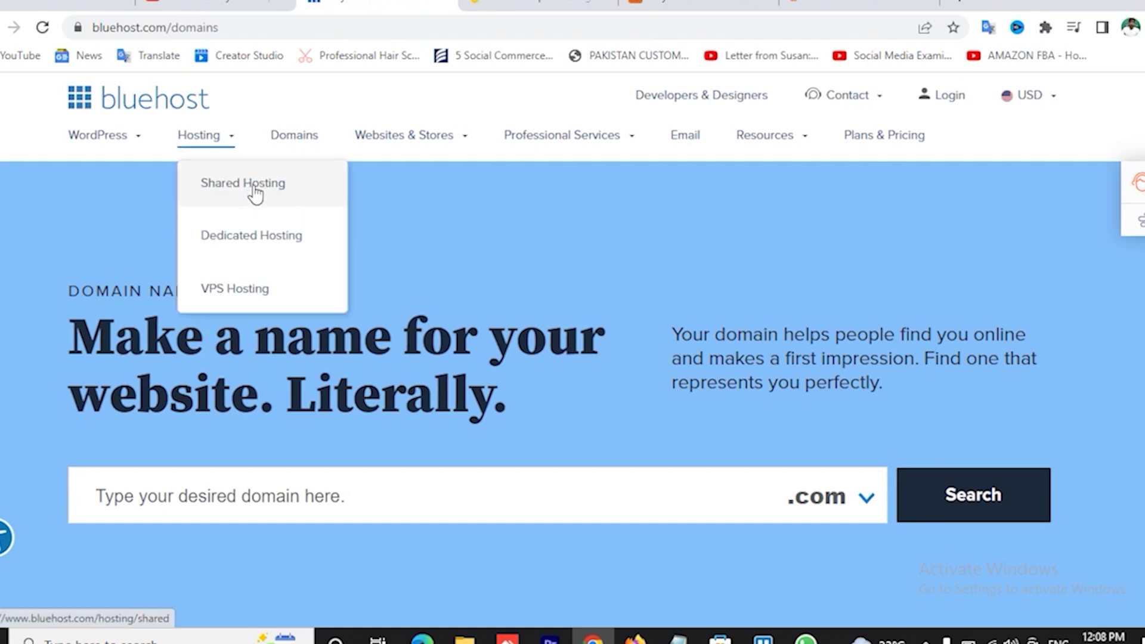
- Select the Basic shared hosting plan at $2.95/mo on 12-month pricing
{"action": "left_click", "coordinate": [255, 193]}
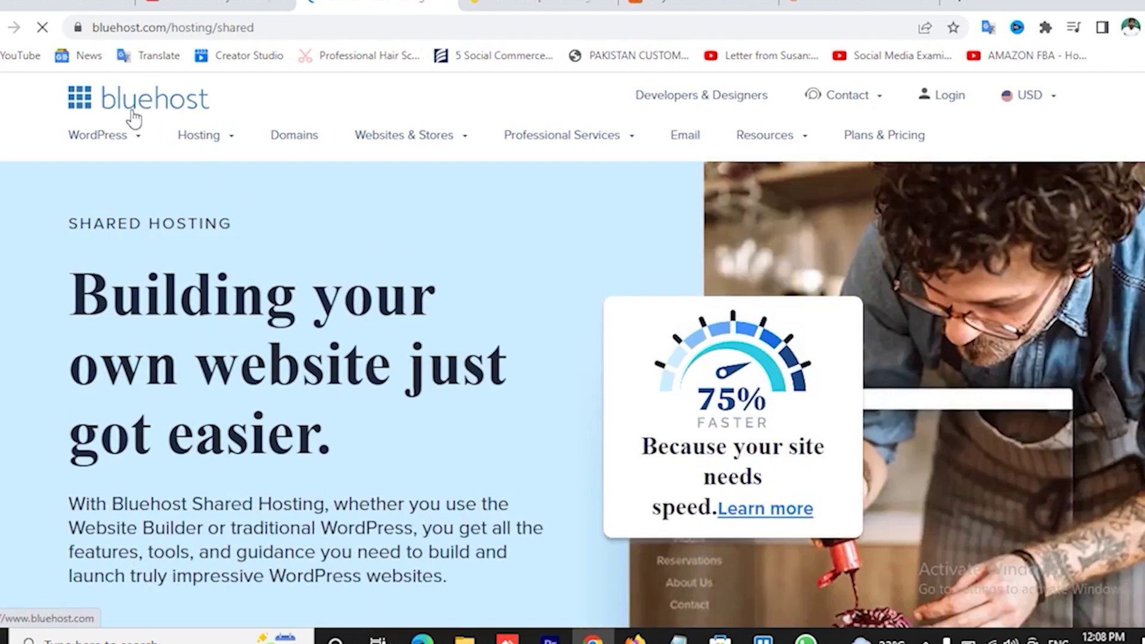
{"action": "left_click", "coordinate": [129, 119]}
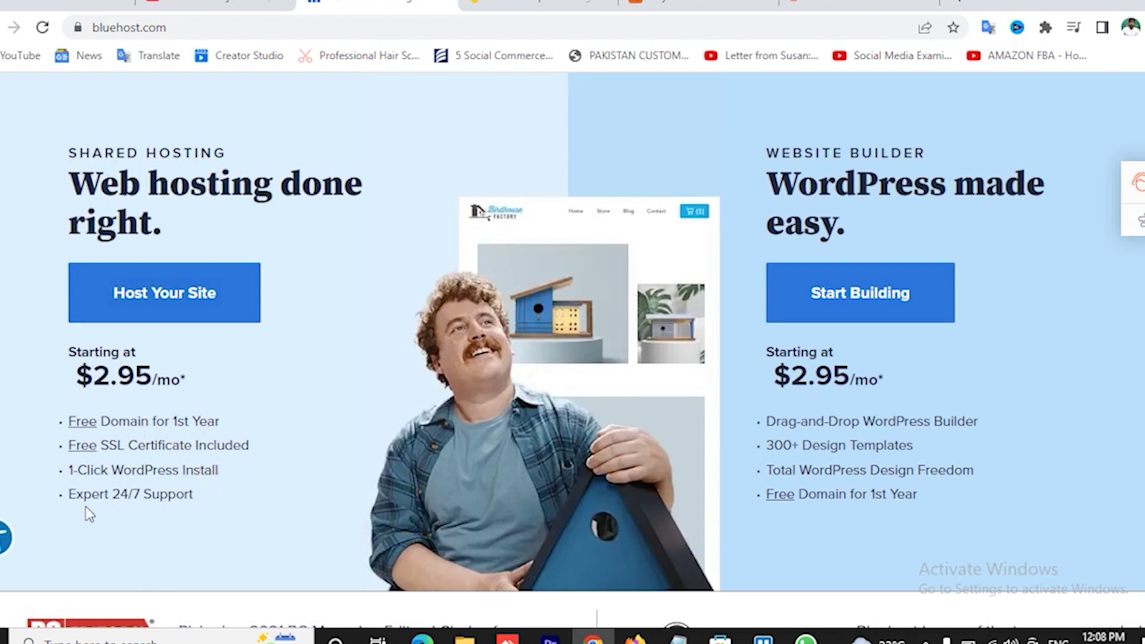
{"action": "left_click", "coordinate": [157, 304]}
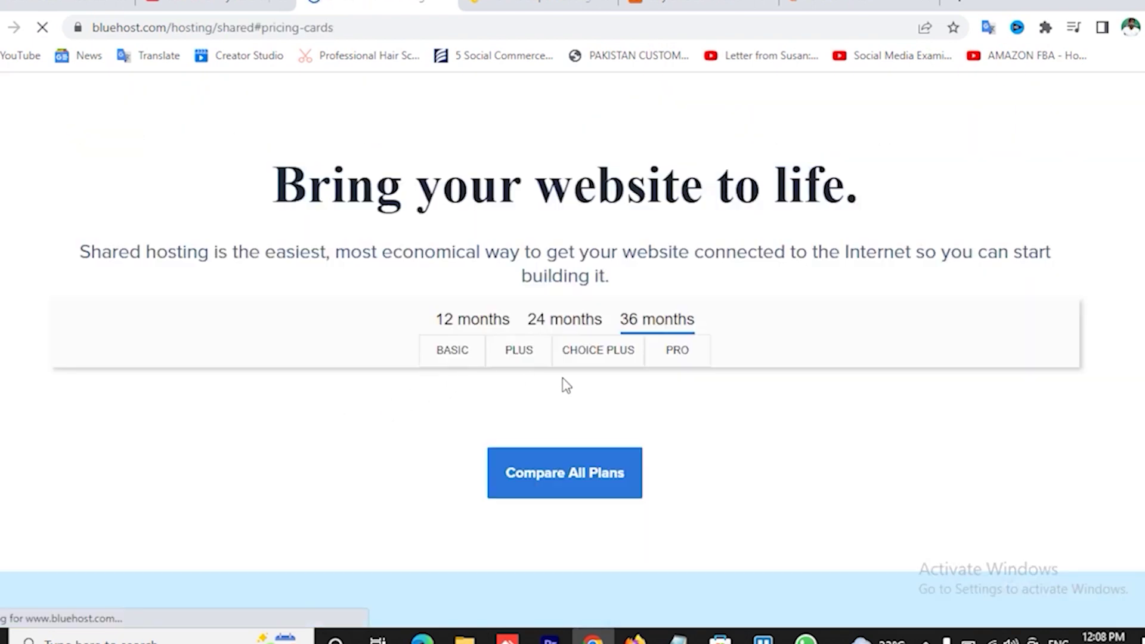
{"action": "scroll", "coordinate": [571, 459], "scroll_direction": "down", "scroll_amount": 3}
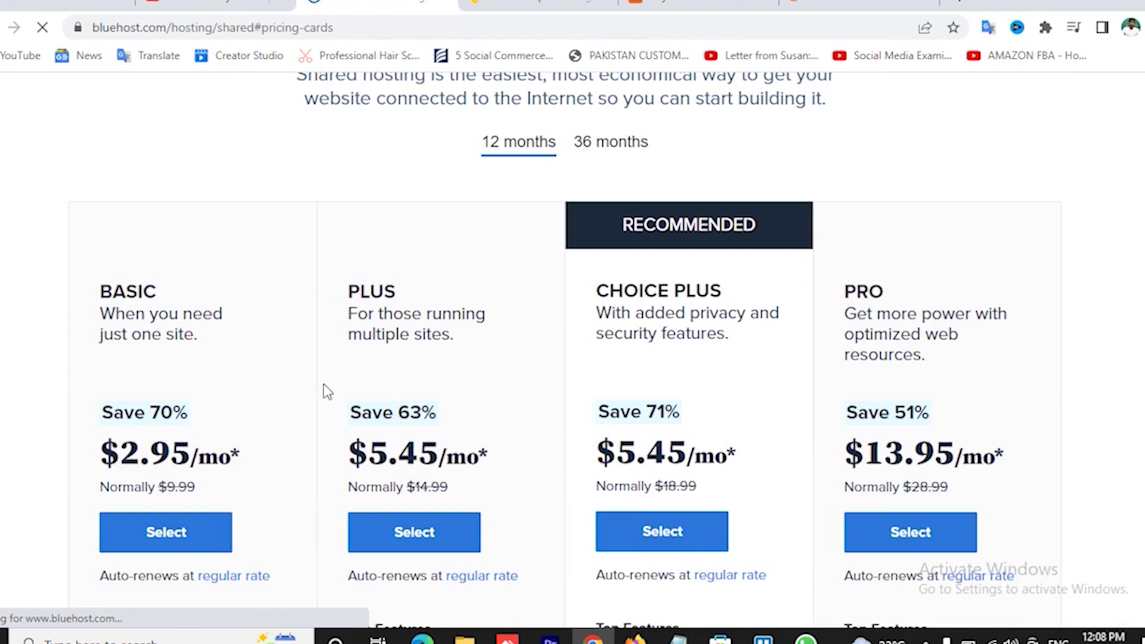
{"action": "left_click", "coordinate": [193, 534]}
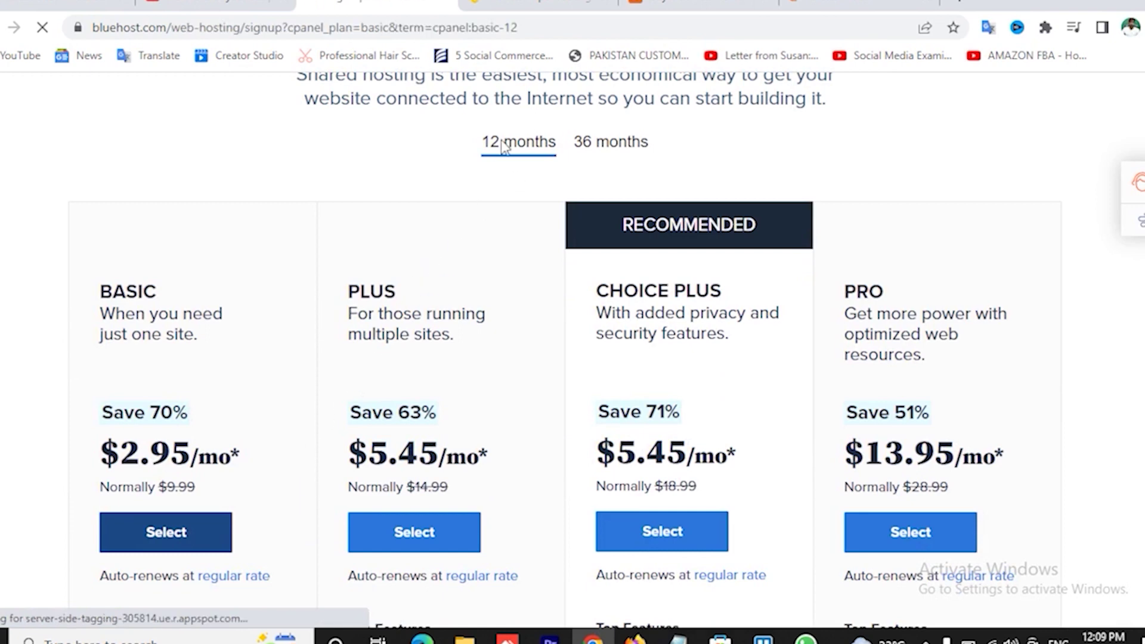
- Enter a new .com domain name, drop the duplicate .com ending, and continue to Account Information
{"action": "scroll", "coordinate": [503, 255], "scroll_direction": "down", "scroll_amount": 3}
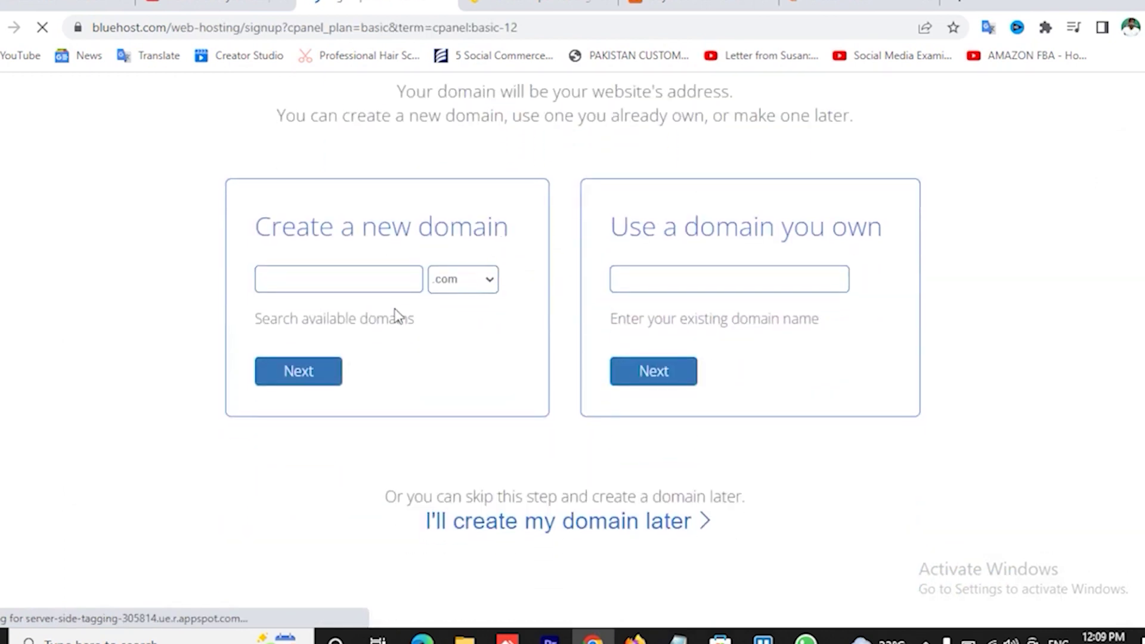
{"action": "left_click", "coordinate": [338, 284]}
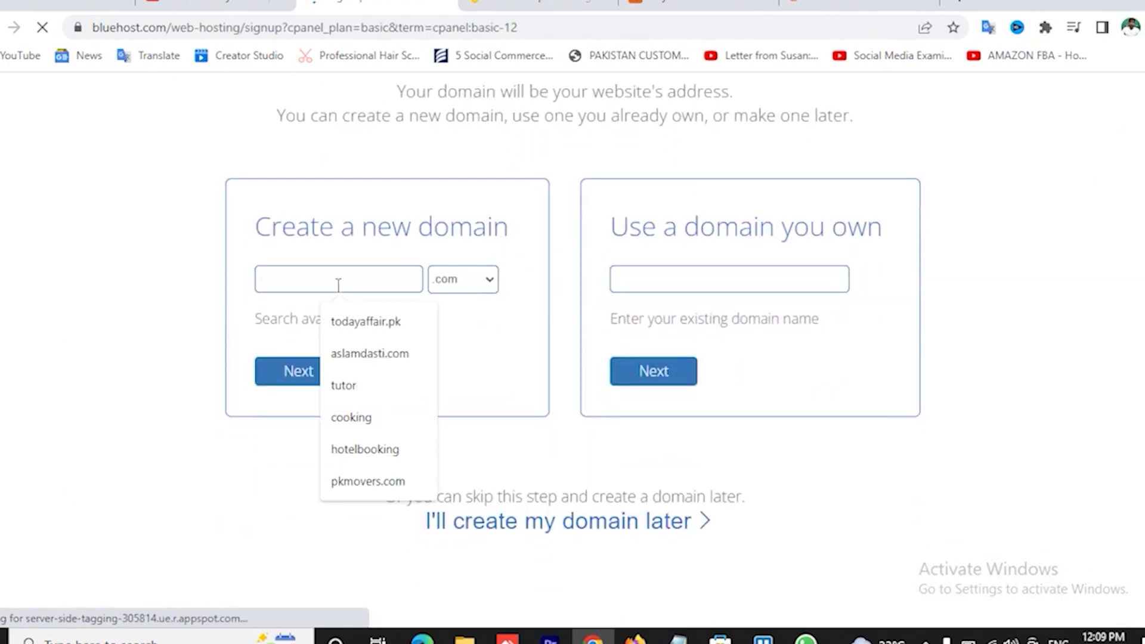
{"action": "type", "text": "as"}
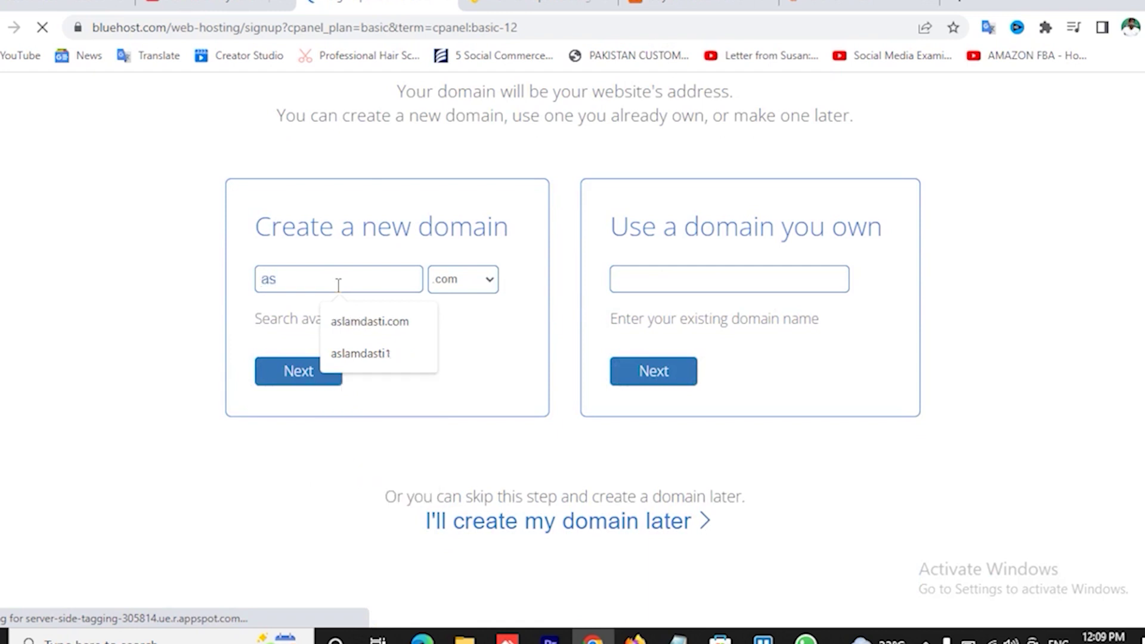
{"action": "type", "text": "lamdasti"}
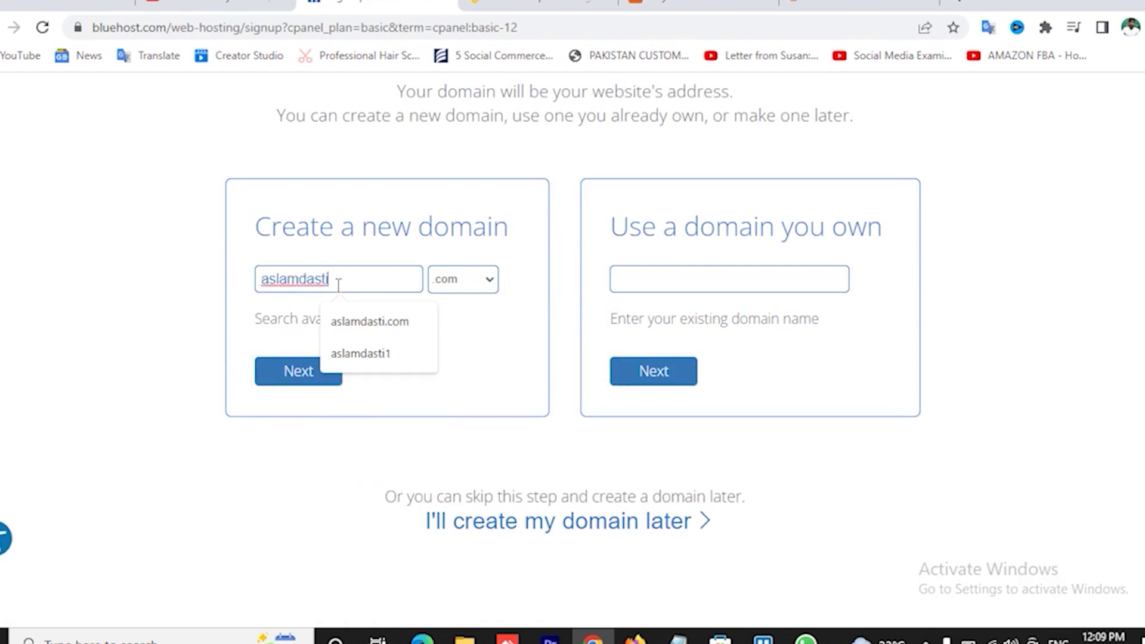
{"action": "type", "text": "1.com"}
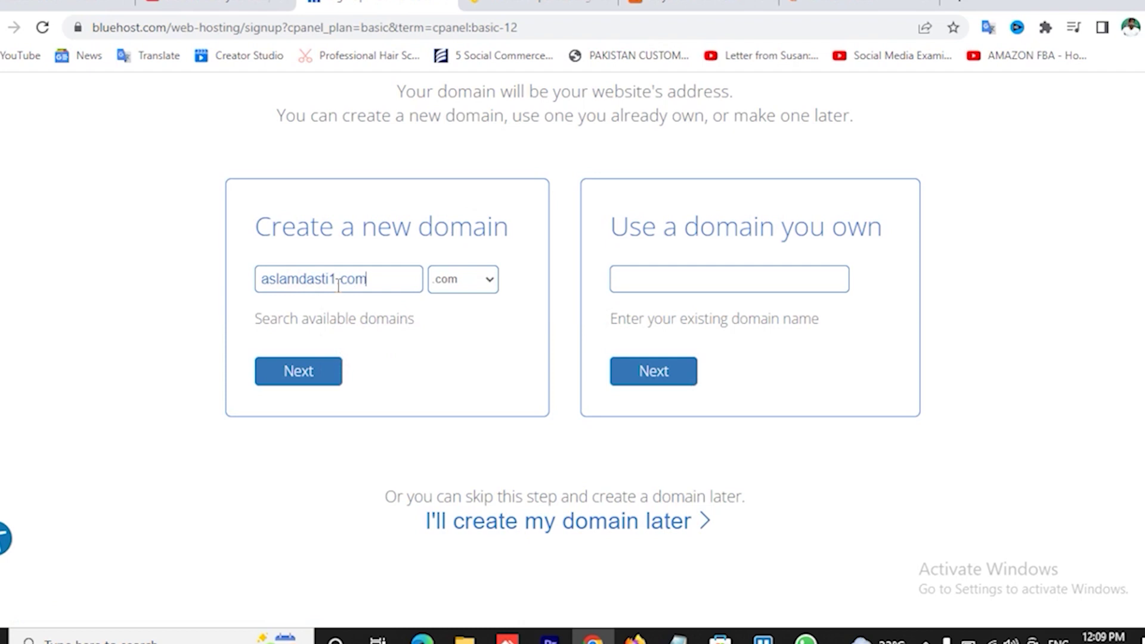
{"action": "key", "text": "BackSpace"}
{"action": "key", "text": "BackSpace"}
{"action": "left_click", "coordinate": [306, 381]}
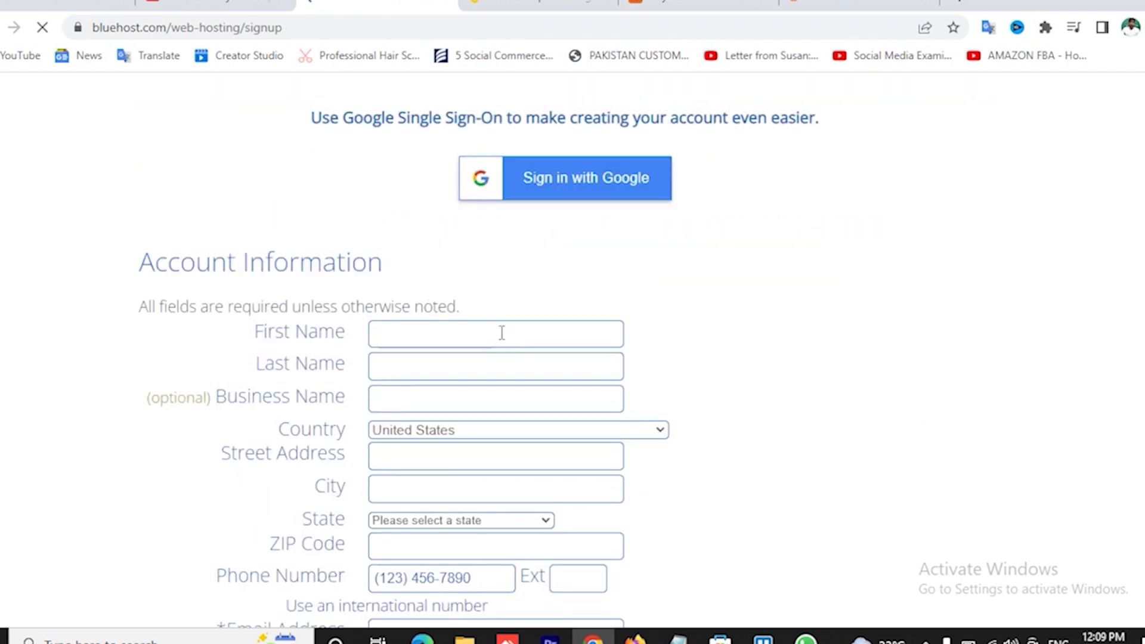
{"action": "scroll", "coordinate": [596, 275], "scroll_direction": "down", "scroll_amount": 4}
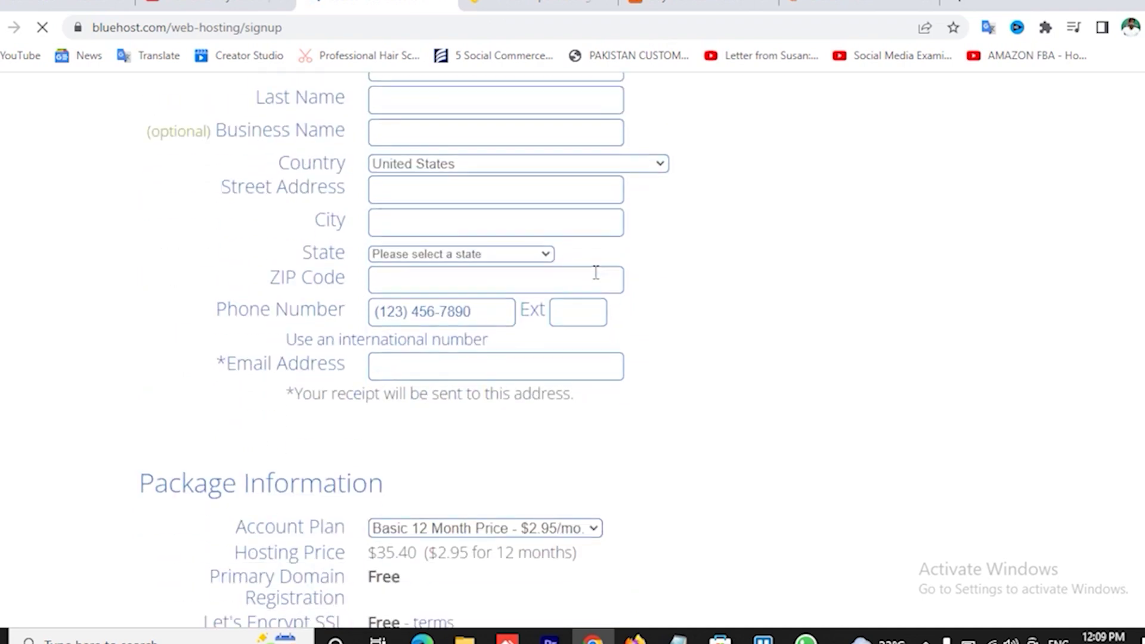
{"action": "scroll", "coordinate": [596, 272], "scroll_direction": "down", "scroll_amount": 1}
{"action": "scroll", "coordinate": [595, 272], "scroll_direction": "up", "scroll_amount": 5}
{"action": "scroll", "coordinate": [598, 279], "scroll_direction": "down", "scroll_amount": 2}
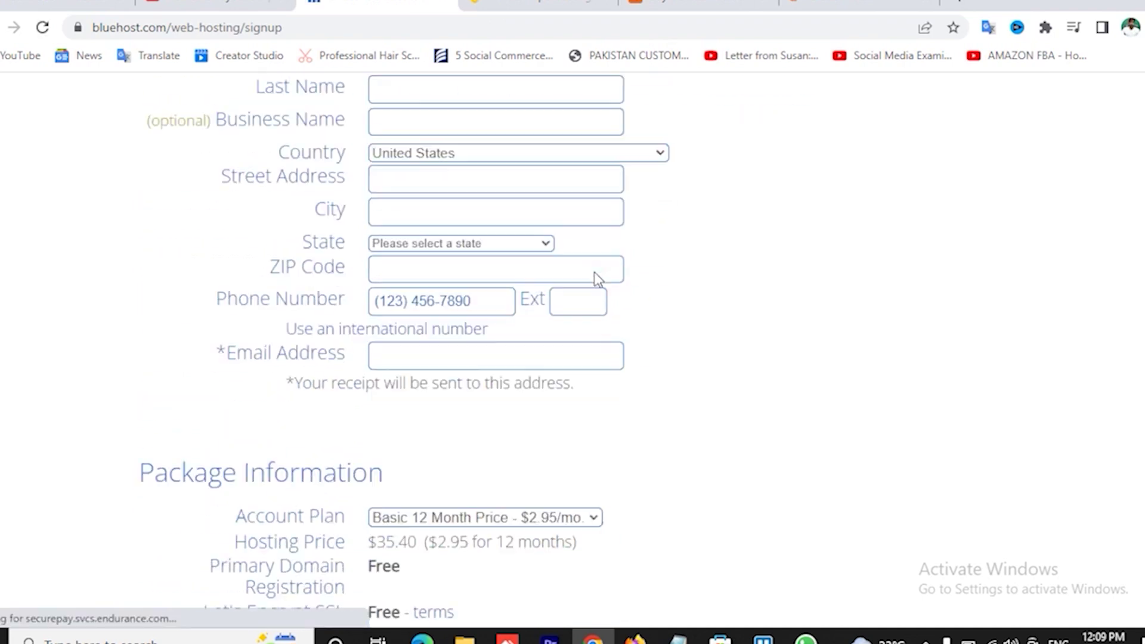
{"action": "scroll", "coordinate": [598, 279], "scroll_direction": "down", "scroll_amount": 6}
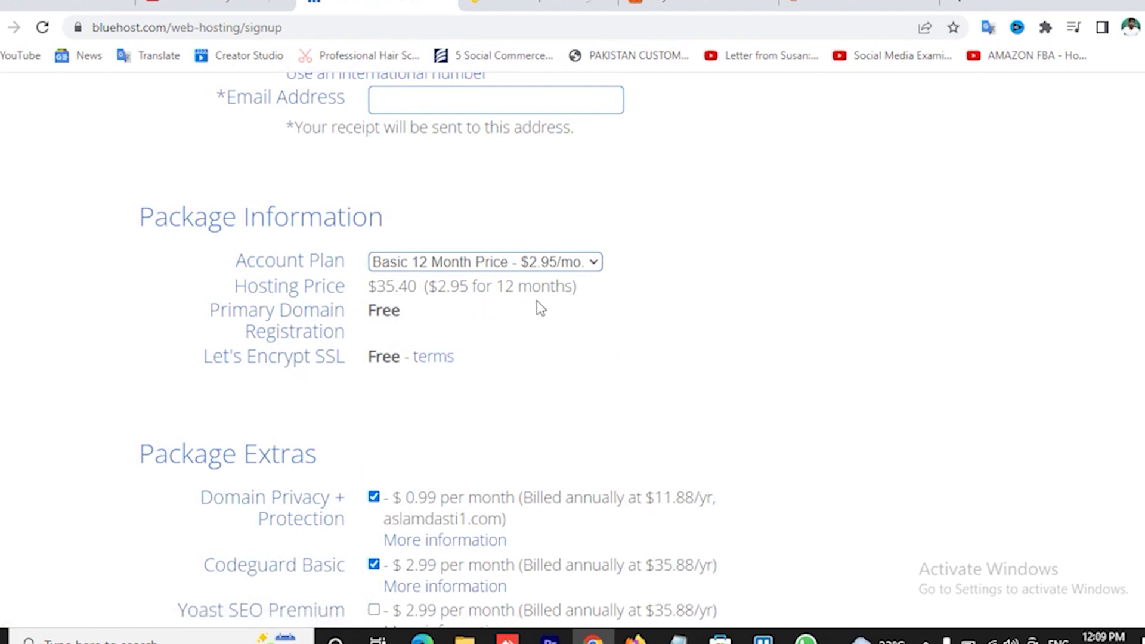
{"action": "scroll", "coordinate": [485, 361], "scroll_direction": "down", "scroll_amount": 3}
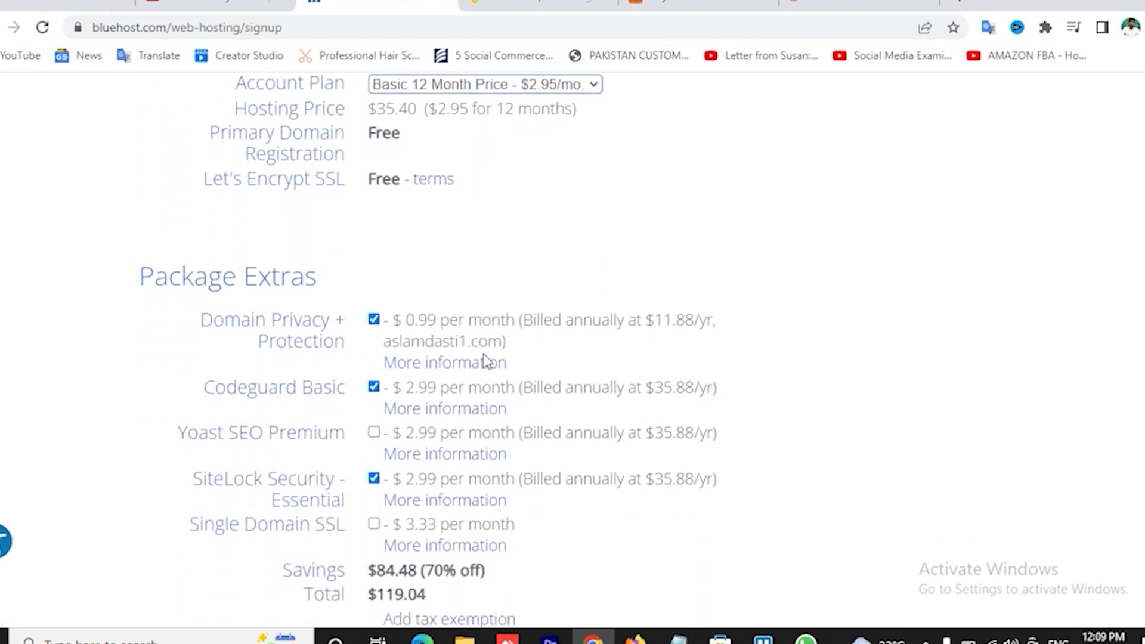
{"action": "scroll", "coordinate": [480, 287], "scroll_direction": "down", "scroll_amount": 2}
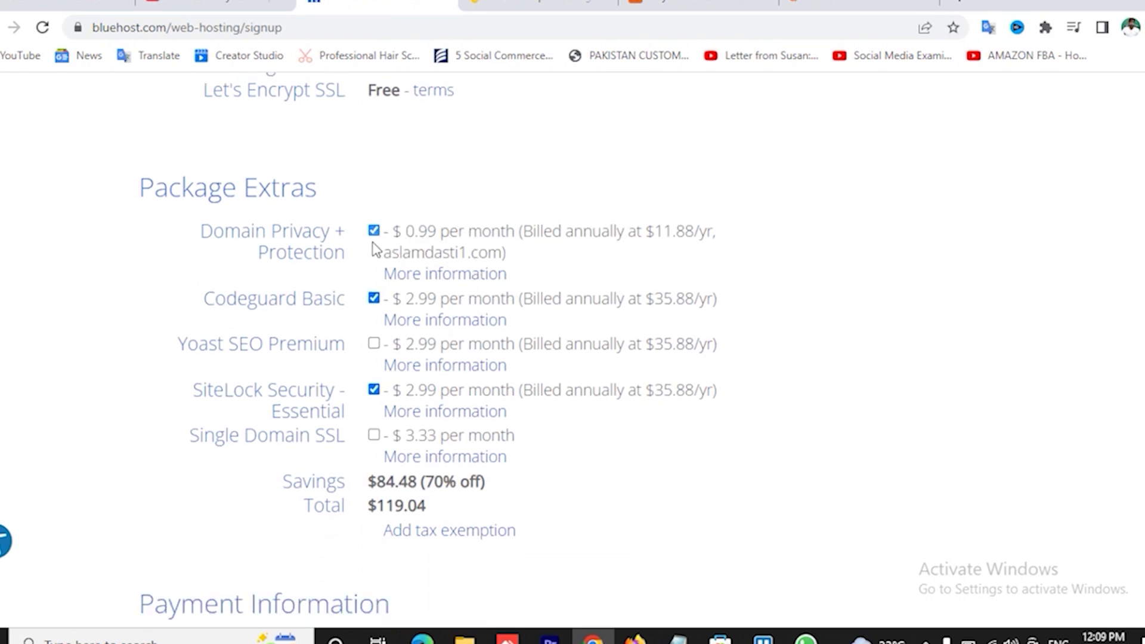
- Remove the Domain Privacy, Codeguard Basic and SiteLock add-ons, bringing the total to $35.40
{"action": "left_click", "coordinate": [373, 230]}
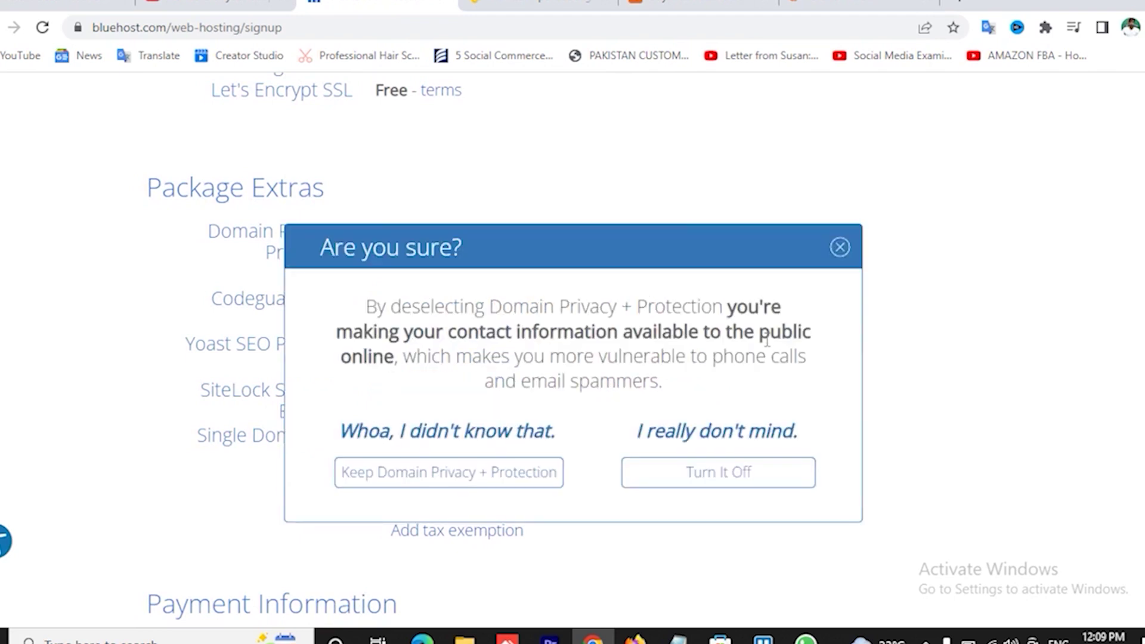
{"action": "left_click", "coordinate": [840, 248]}
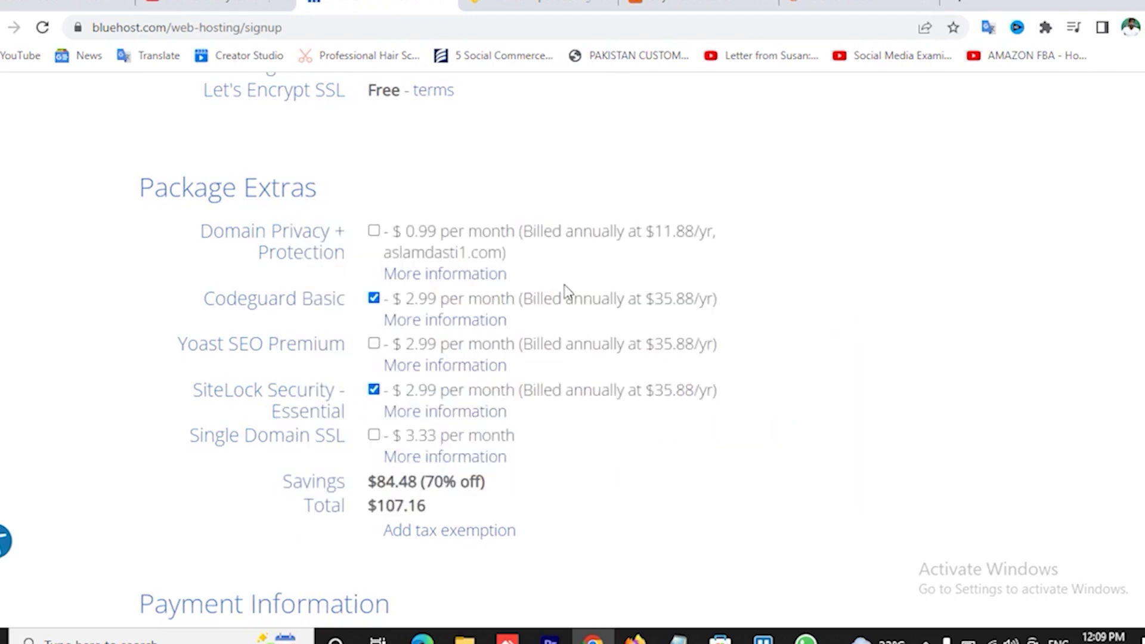
{"action": "left_click", "coordinate": [373, 298]}
{"action": "left_click", "coordinate": [374, 389]}
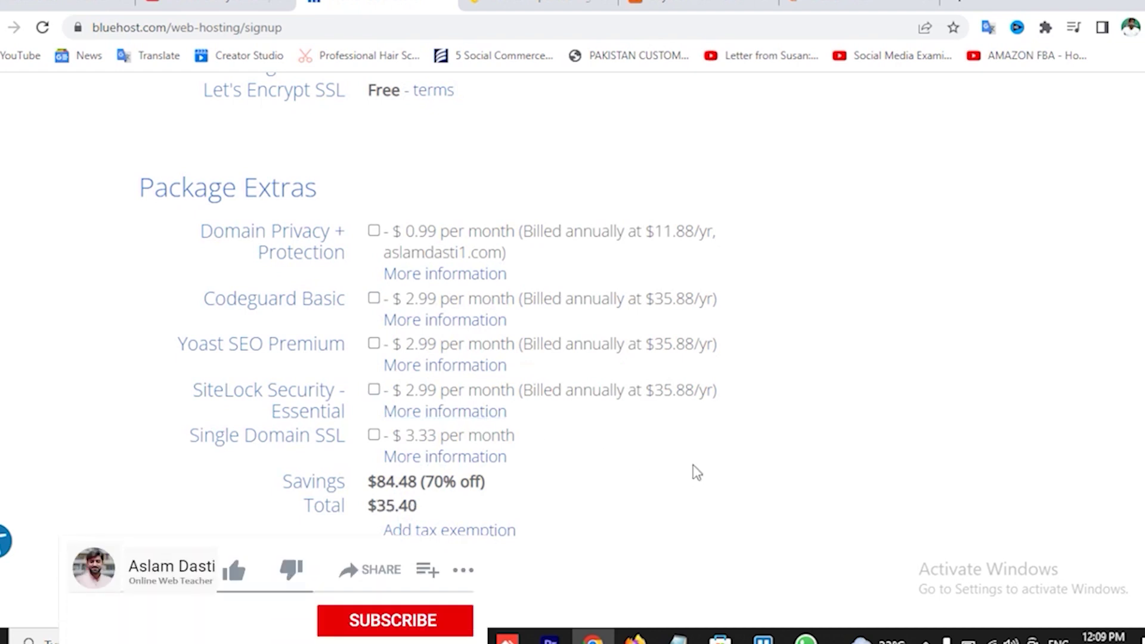
{"action": "scroll", "coordinate": [698, 468], "scroll_direction": "down", "scroll_amount": 3}
{"action": "scroll", "coordinate": [578, 365], "scroll_direction": "down", "scroll_amount": 3}
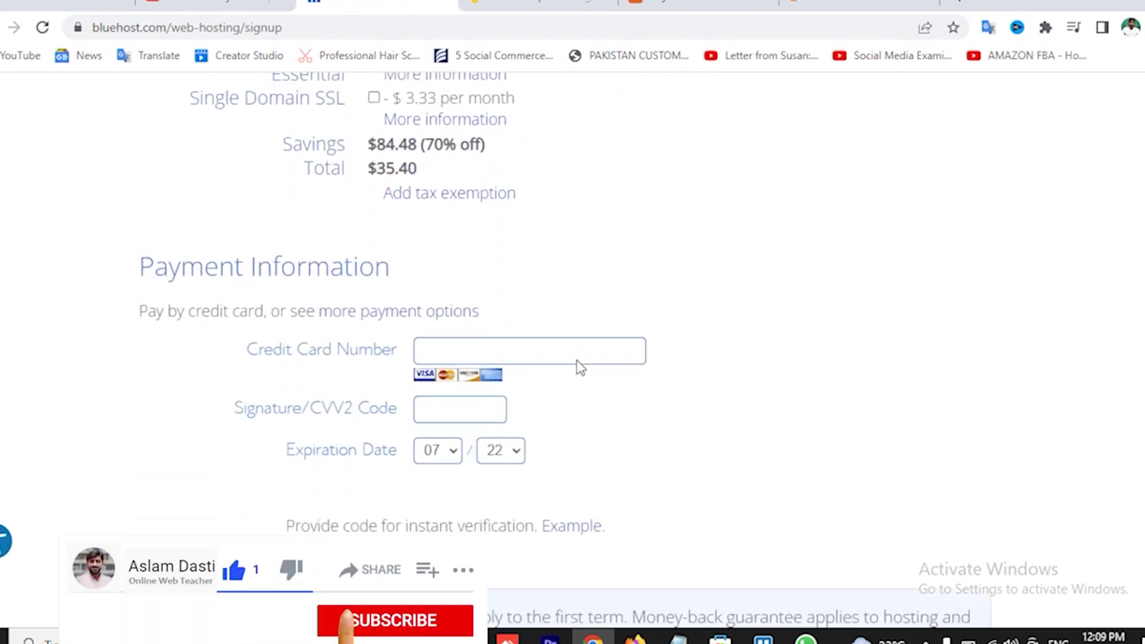
- Enter the payment card details, accept the auto-renewal terms, and submit the order
{"action": "left_click", "coordinate": [459, 338]}
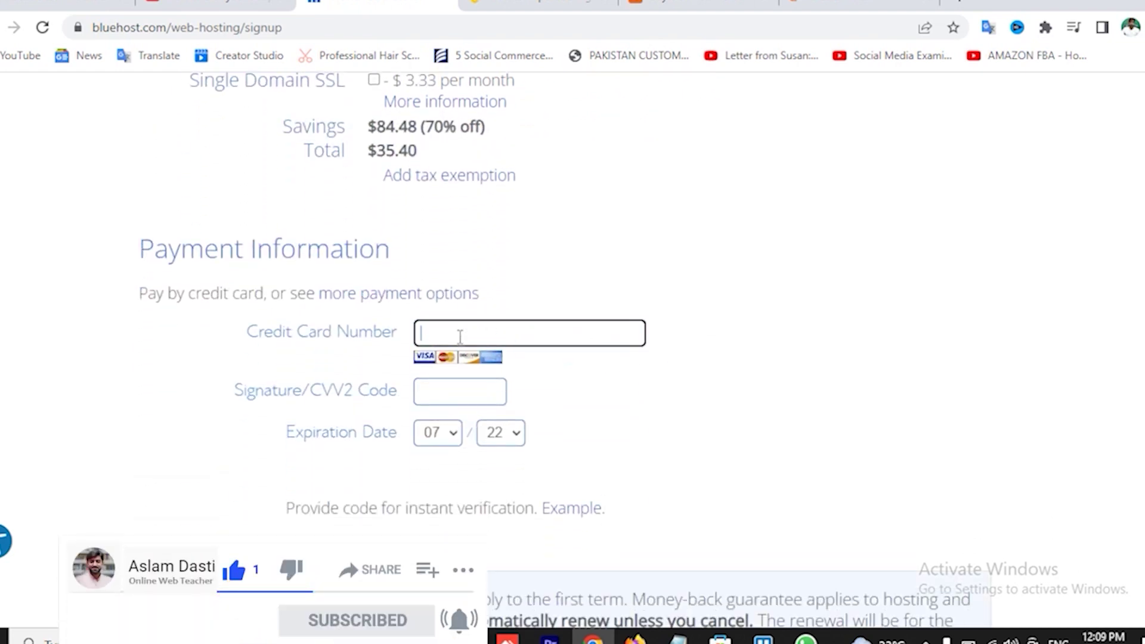
{"action": "left_click", "coordinate": [439, 394]}
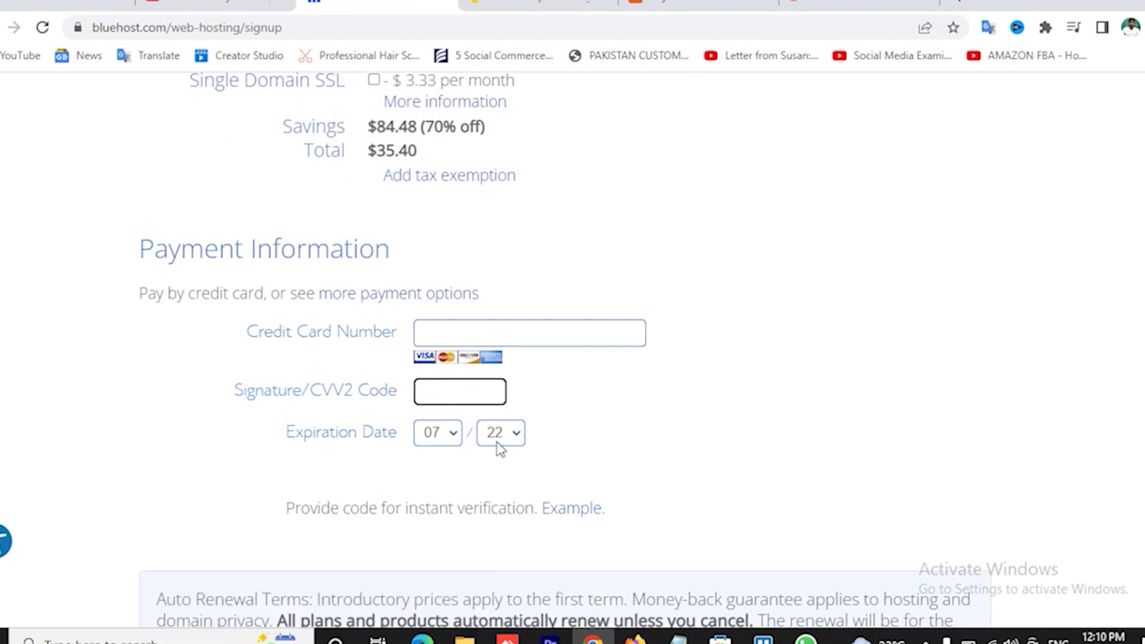
{"action": "scroll", "coordinate": [580, 429], "scroll_direction": "down", "scroll_amount": 3}
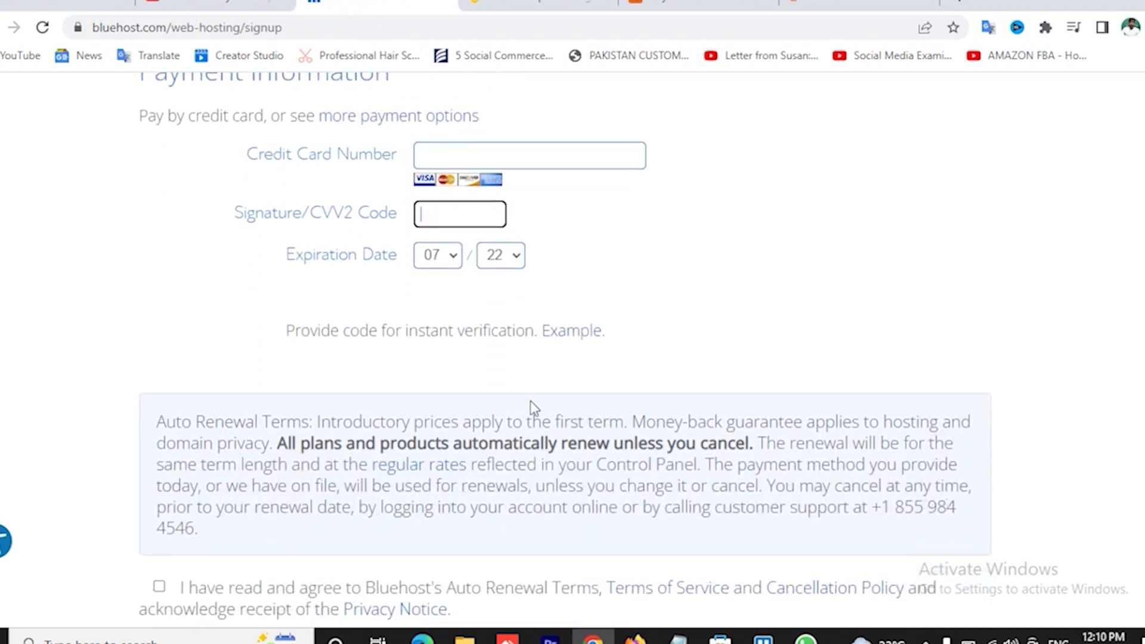
{"action": "scroll", "coordinate": [533, 407], "scroll_direction": "down", "scroll_amount": 5}
{"action": "left_click", "coordinate": [159, 322]}
{"action": "left_click", "coordinate": [201, 434]}
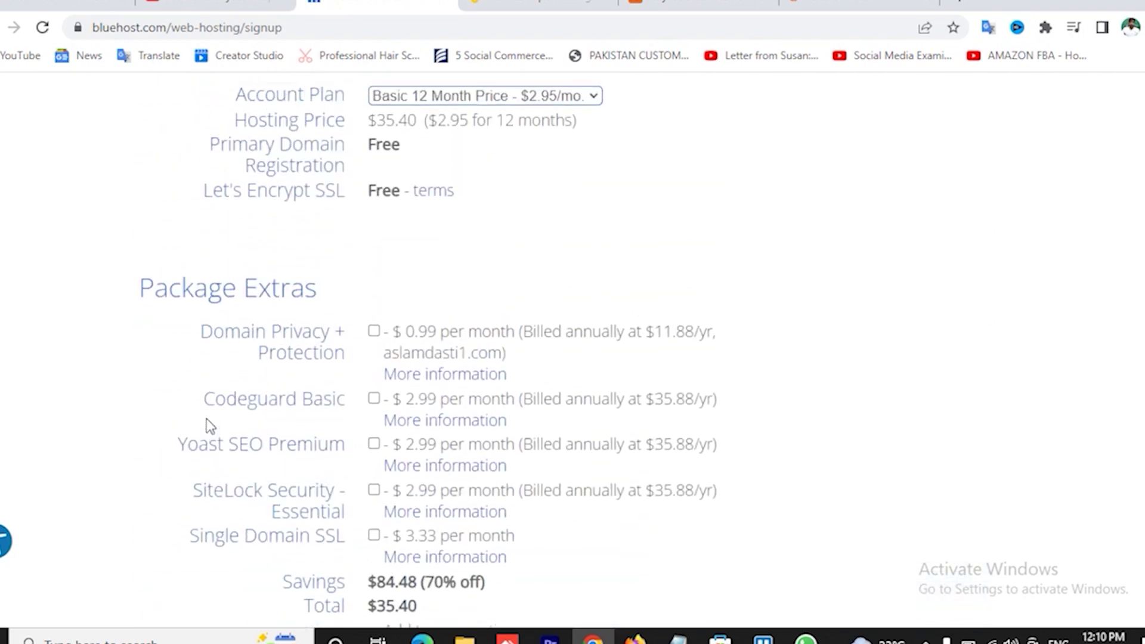
- Start entering the receipt e-mail address, then switch to the cPanel session
{"action": "scroll", "coordinate": [449, 411], "scroll_direction": "down", "scroll_amount": 2}
{"action": "scroll", "coordinate": [284, 440], "scroll_direction": "down", "scroll_amount": 3}
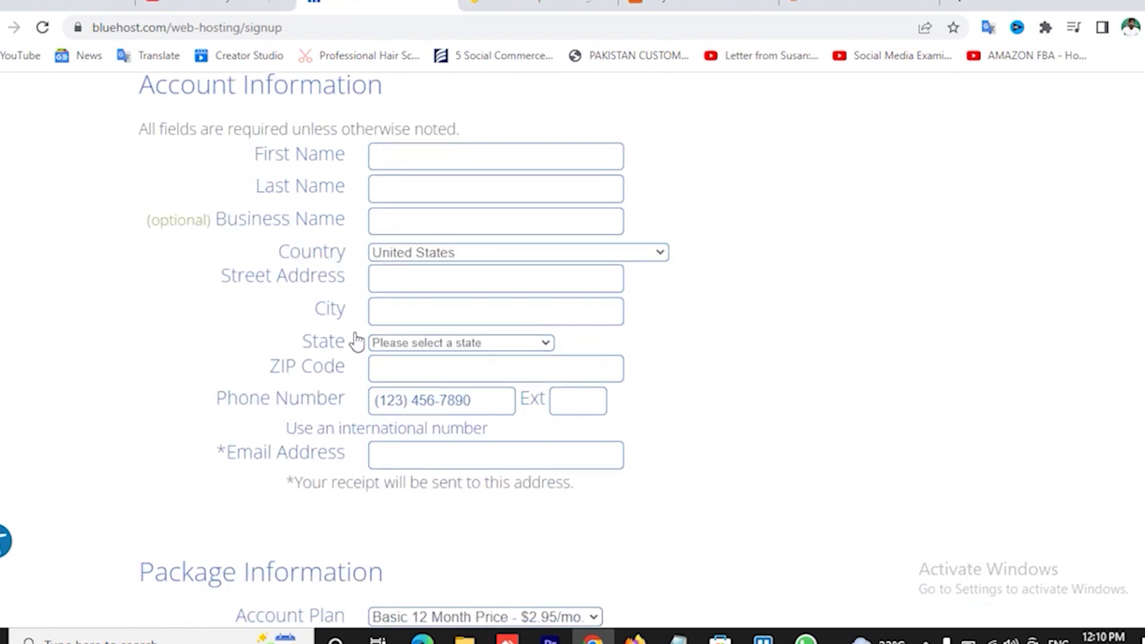
{"action": "left_click", "coordinate": [395, 456]}
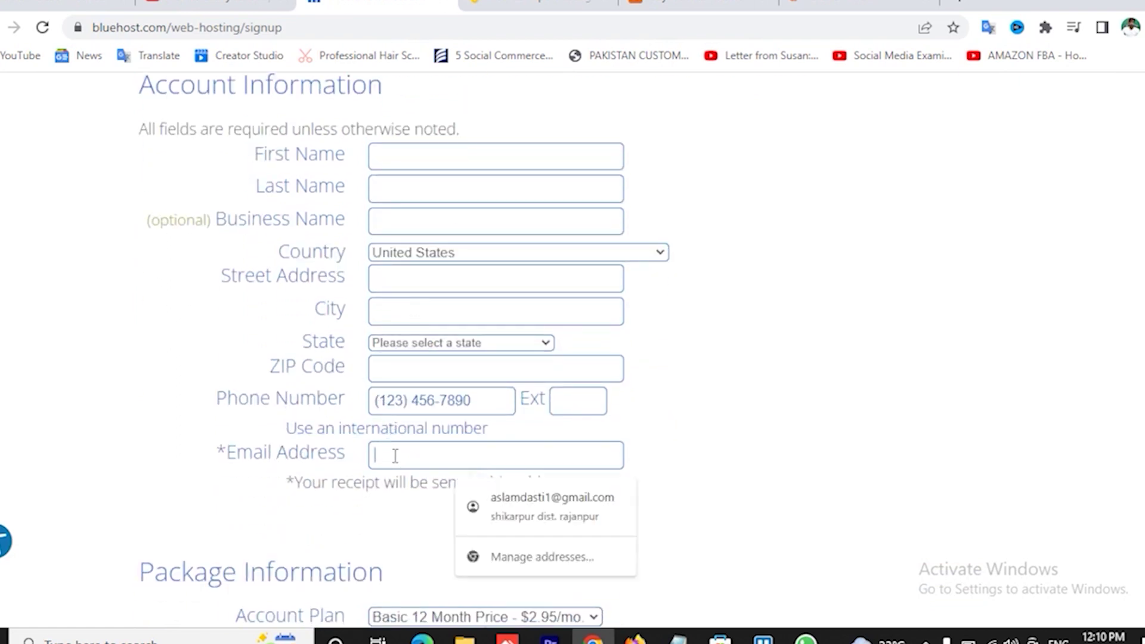
{"action": "key", "text": "Escape"}
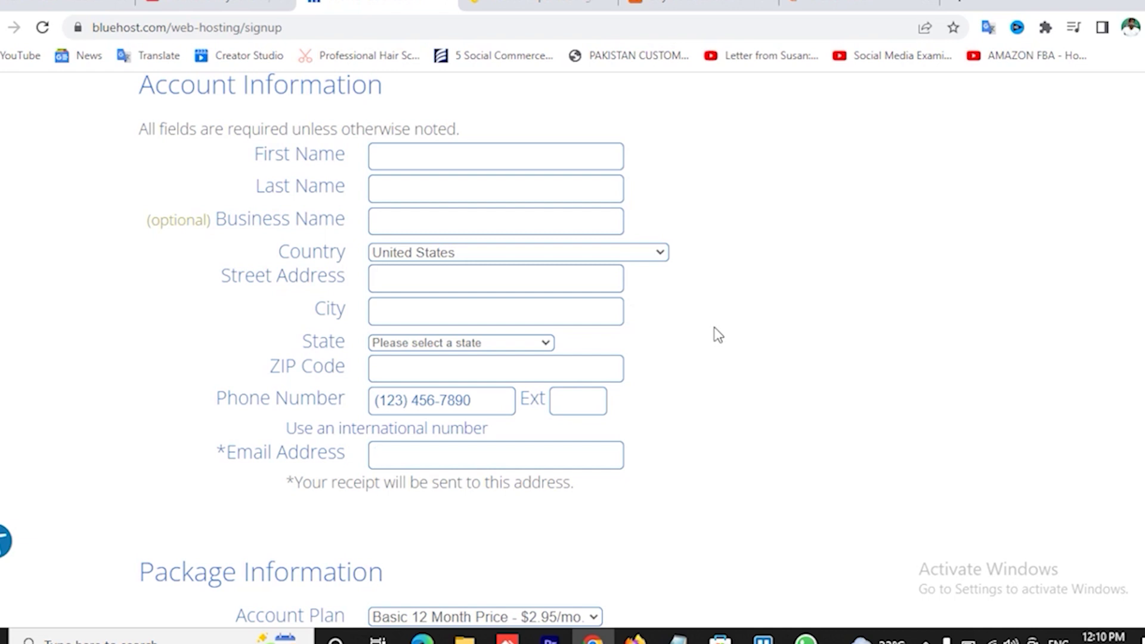
{"action": "scroll", "coordinate": [688, 334], "scroll_direction": "down", "scroll_amount": 2}
{"action": "scroll", "coordinate": [688, 334], "scroll_direction": "up", "scroll_amount": 2}
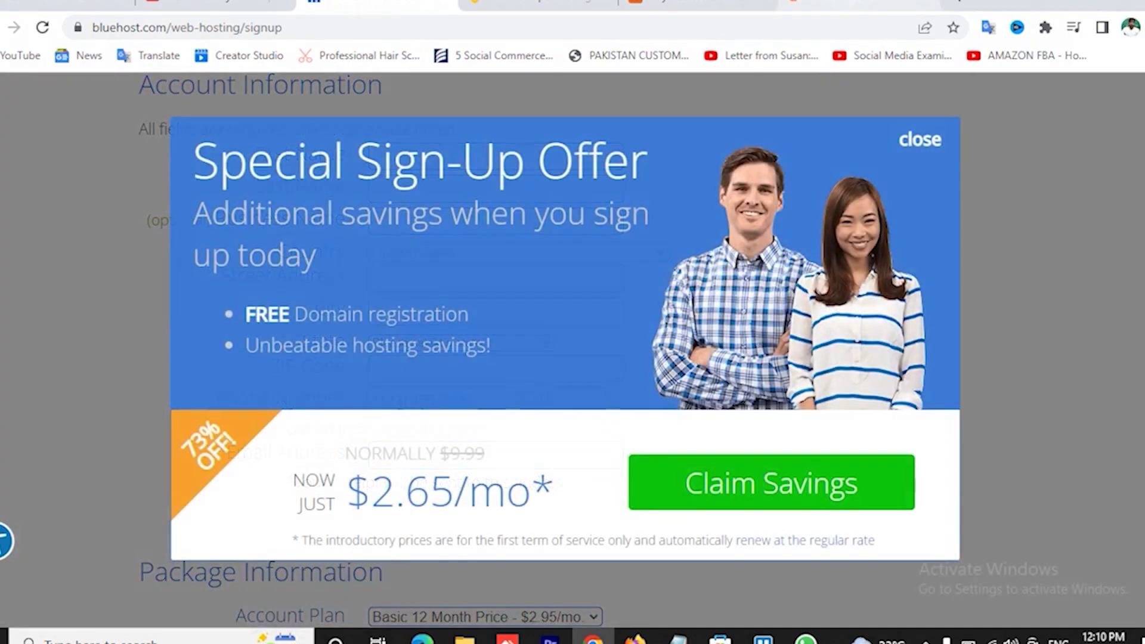
{"action": "left_click", "coordinate": [858, 5]}
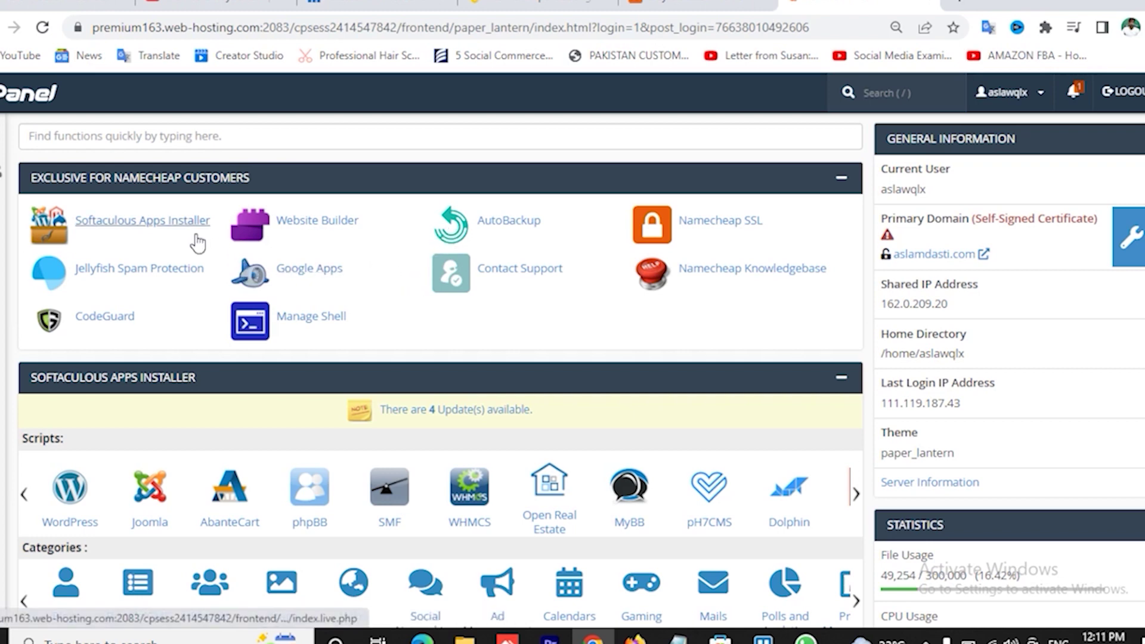
- Launch Softaculous Apps Installer from cPanel's Exclusive for Namecheap Customers section
{"action": "left_click", "coordinate": [173, 235]}
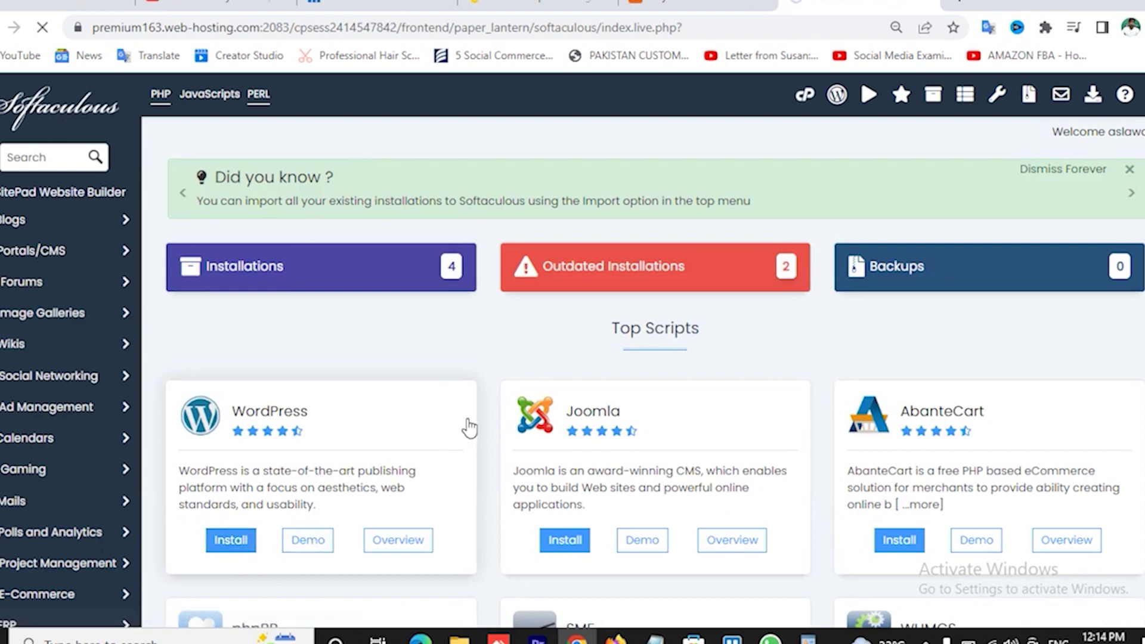
- Start a new WordPress installation and set the admin username
{"action": "left_click", "coordinate": [469, 427]}
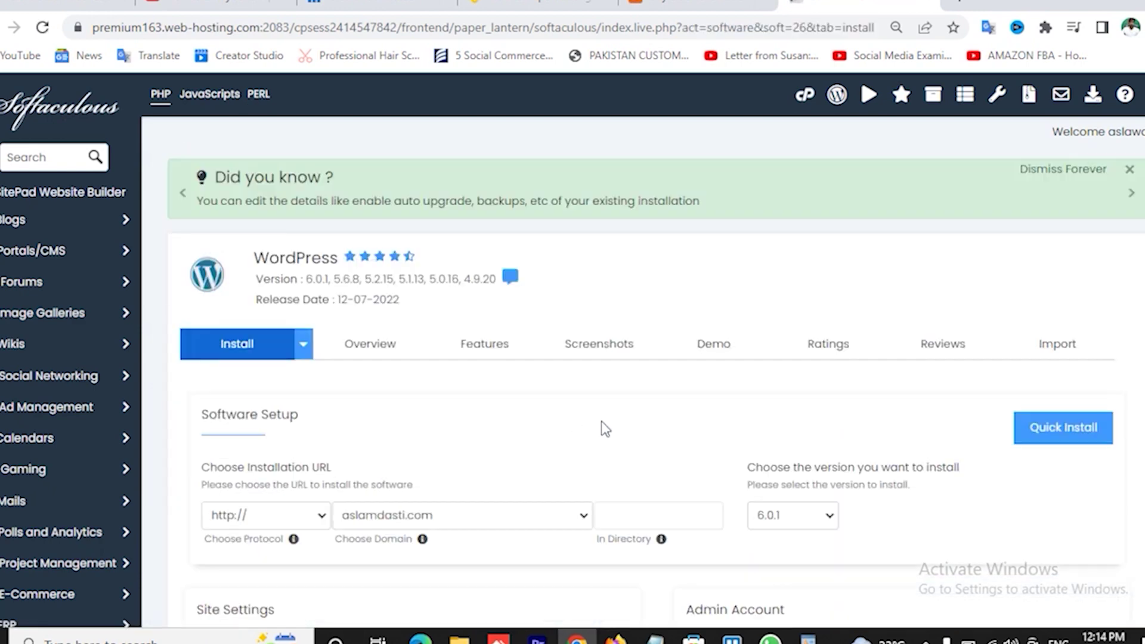
{"action": "scroll", "coordinate": [608, 439], "scroll_direction": "down", "scroll_amount": 1}
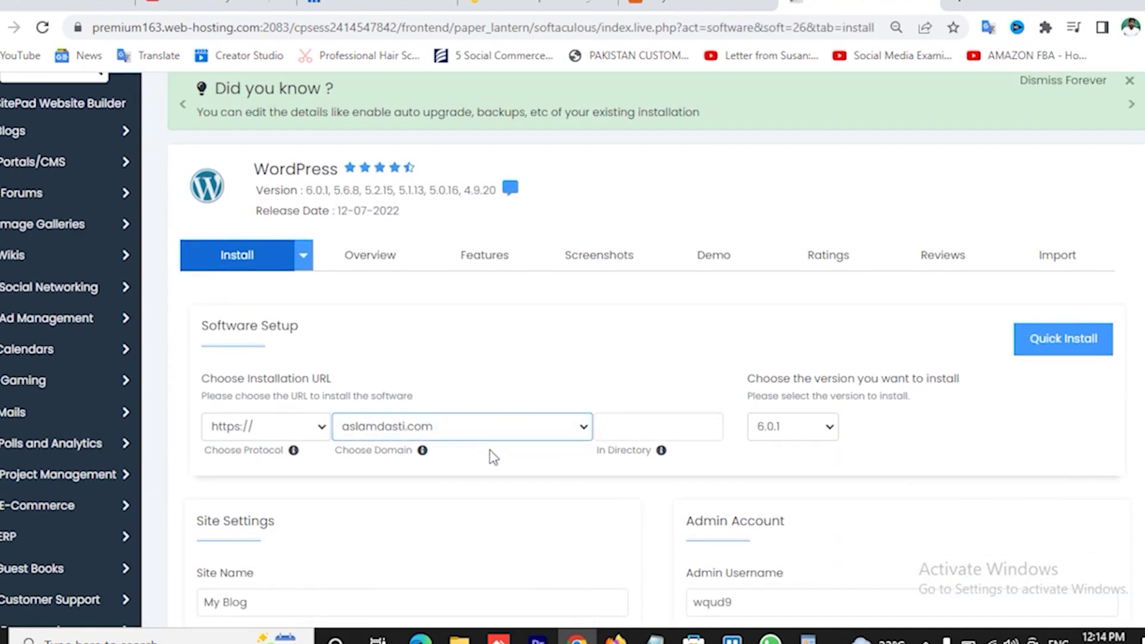
{"action": "scroll", "coordinate": [490, 460], "scroll_direction": "down", "scroll_amount": 2}
{"action": "left_click", "coordinate": [777, 428]}
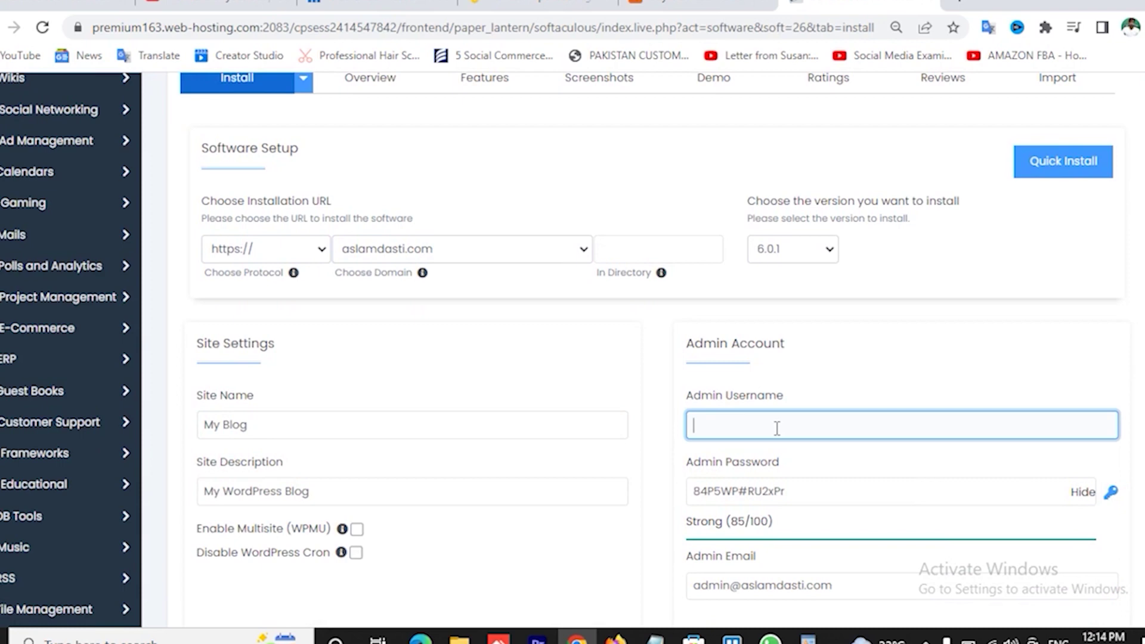
{"action": "type", "text": "aslamdas"}
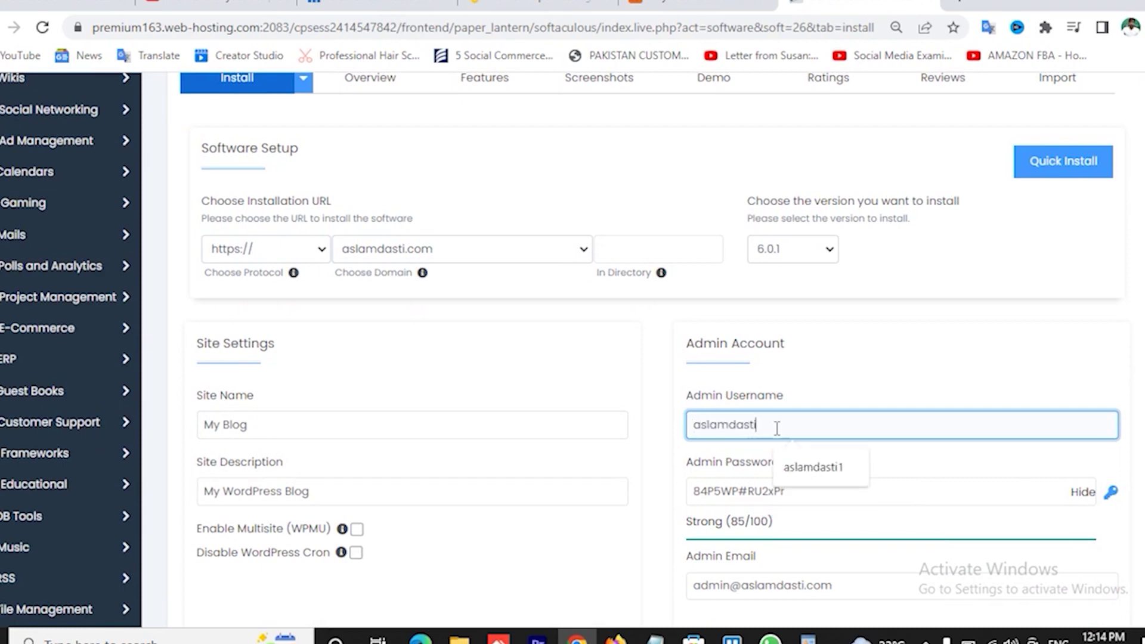
{"action": "type", "text": "ti"}
{"action": "left_click", "coordinate": [817, 468]}
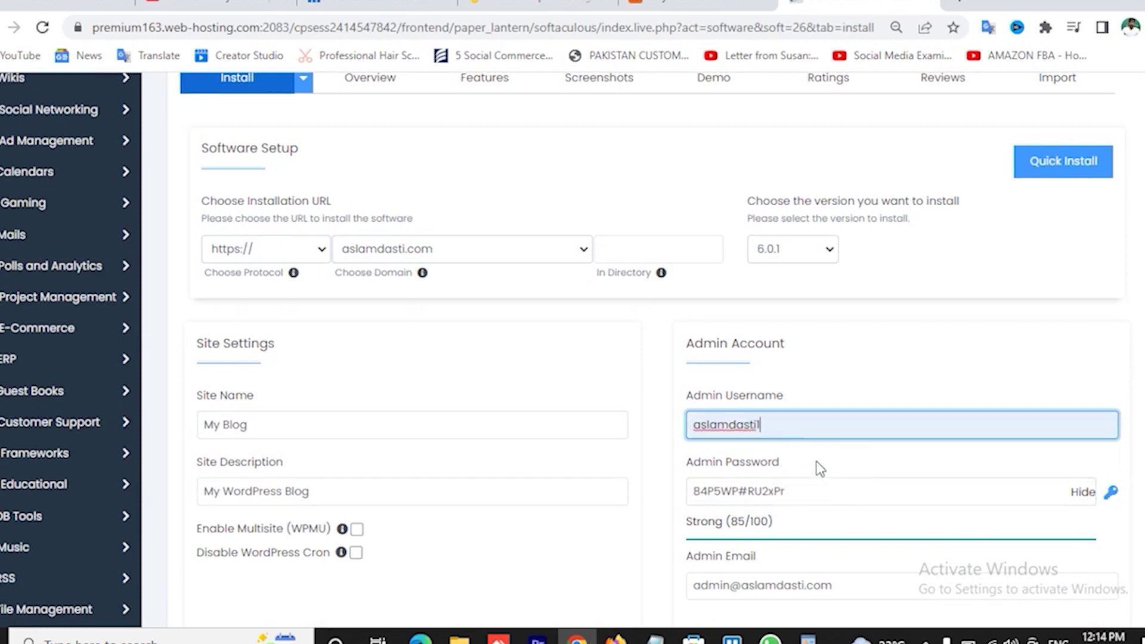
- Rename the site from My Blog to 'Classified Website', correcting the spelling
{"action": "left_click", "coordinate": [294, 423]}
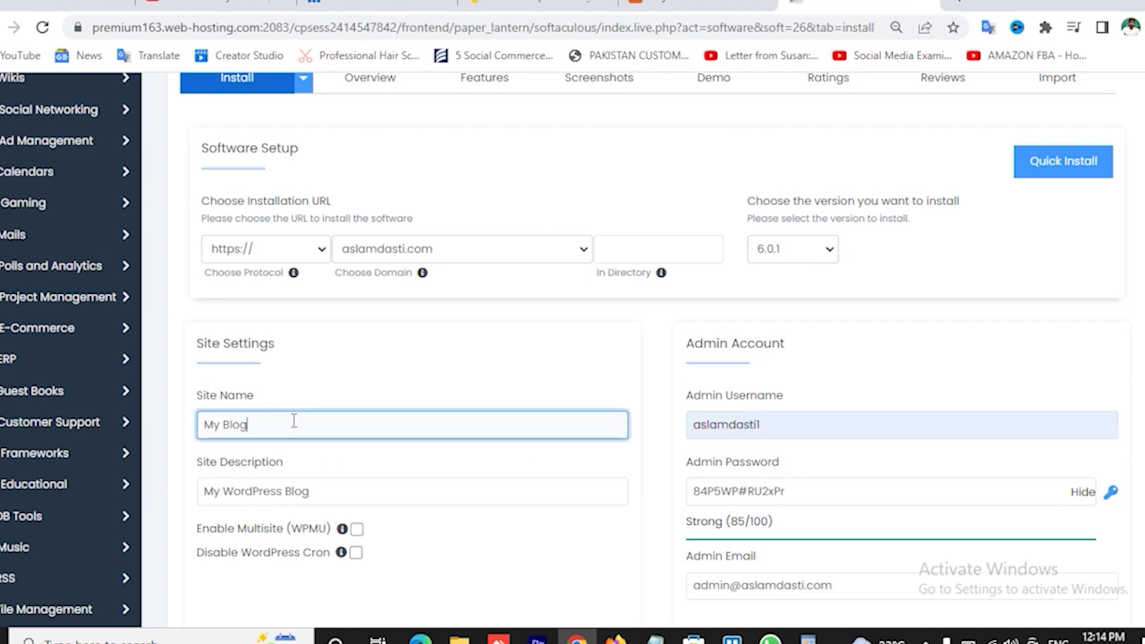
{"action": "key", "text": "BackSpace"}
{"action": "key", "text": "BackSpace"}
{"action": "key", "text": "BackSpace"}
{"action": "key", "text": "BackSpace"}
{"action": "key", "text": "BackSpace"}
{"action": "key", "text": "BackSpace"}
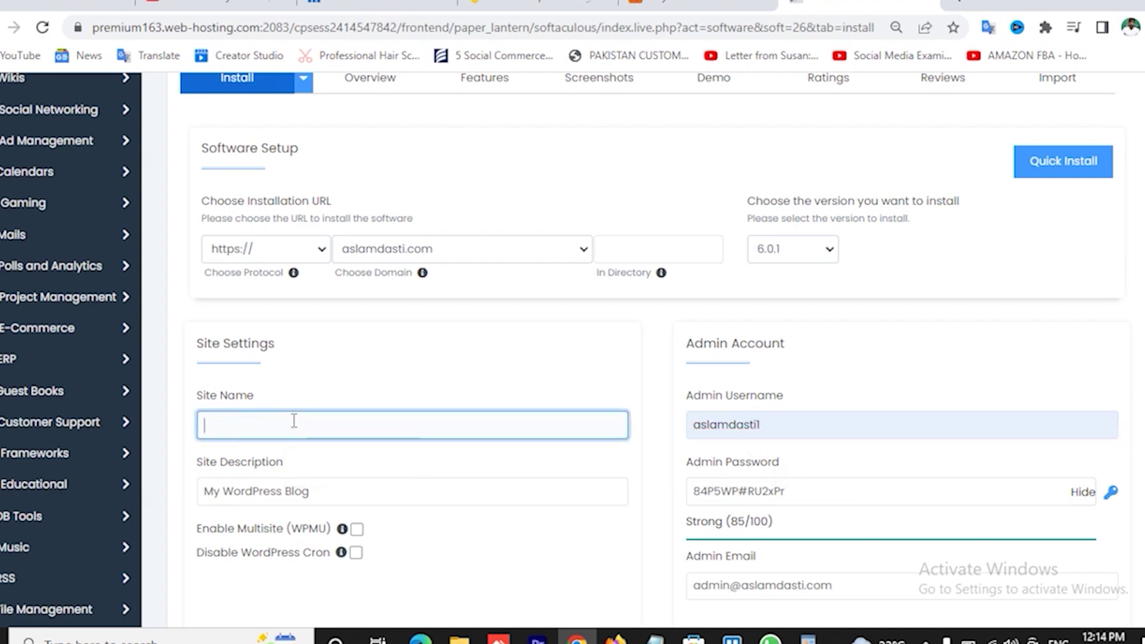
{"action": "type", "text": "Clasified Website"}
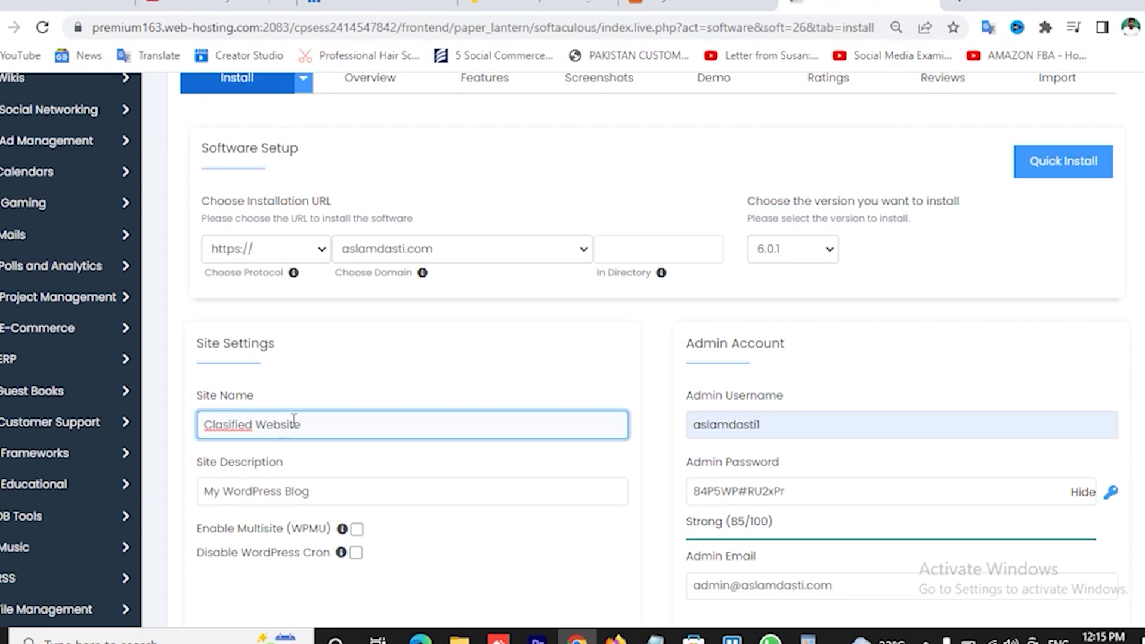
{"action": "right_click", "coordinate": [230, 421]}
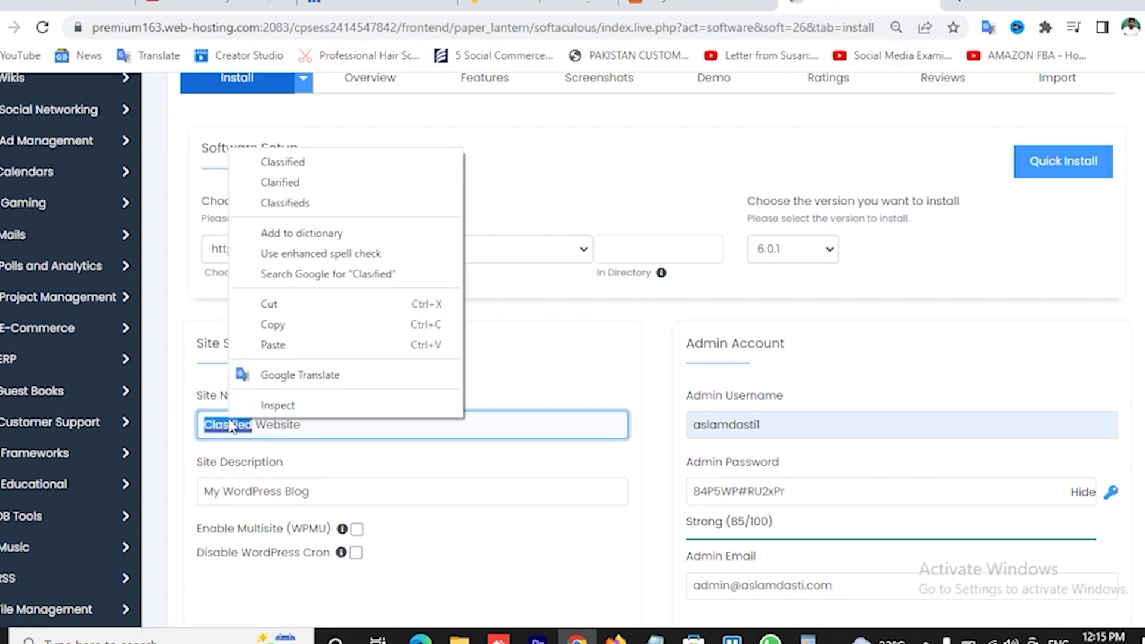
{"action": "left_click", "coordinate": [299, 165]}
{"action": "scroll", "coordinate": [409, 430], "scroll_direction": "down", "scroll_amount": 2}
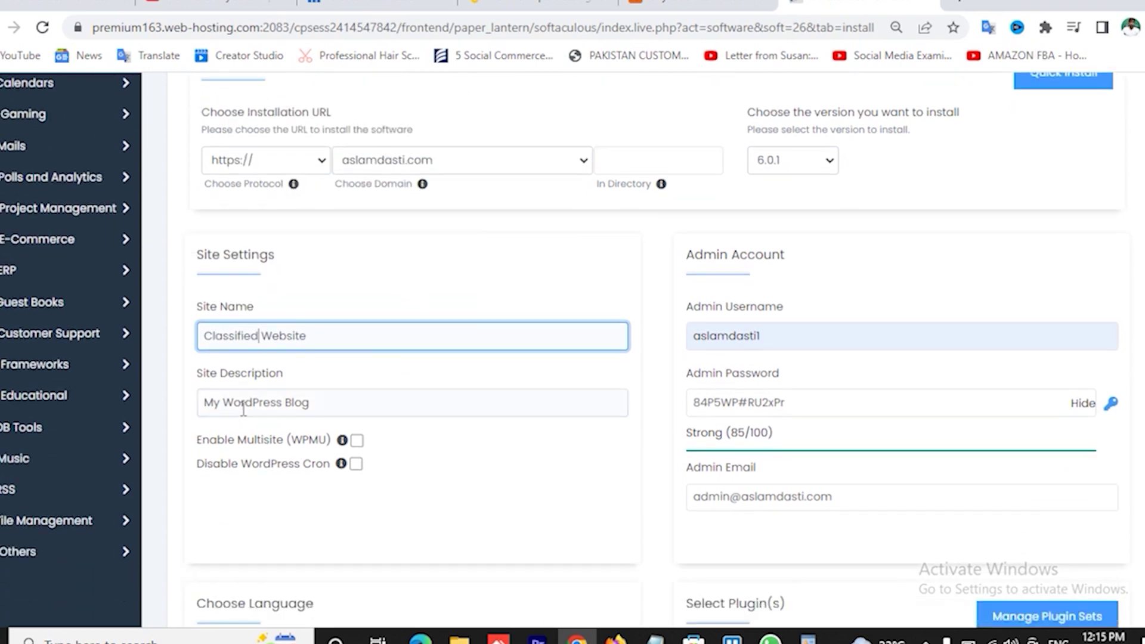
{"action": "left_click_drag", "start_coordinate": [205, 402], "coordinate": [381, 410]}
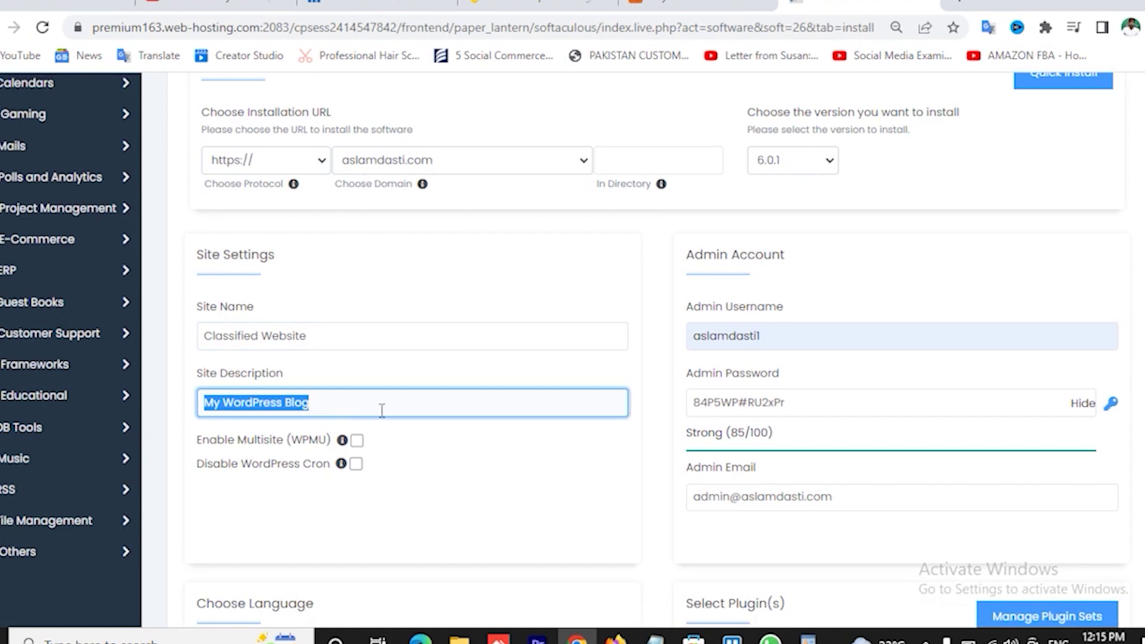
{"action": "type", "text": "ads live"}
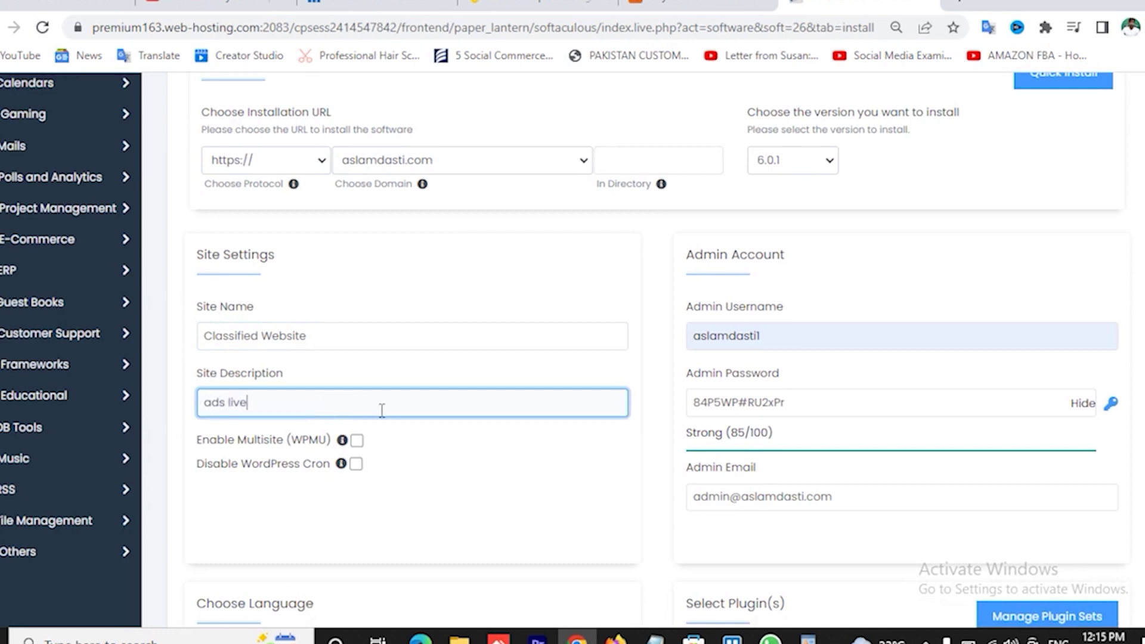
{"action": "key", "text": "BackSpace"}
{"action": "key", "text": "BackSpace"}
{"action": "key", "text": "BackSpace"}
{"action": "type", "text": "crea"}
{"action": "type", "text": "te your listing"}
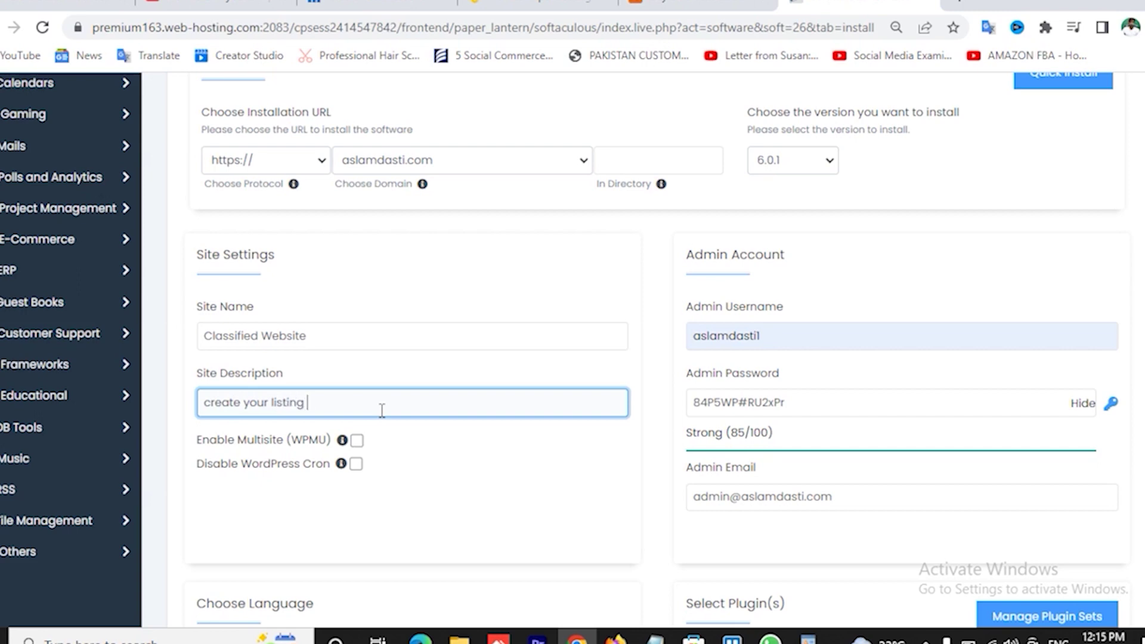
{"action": "type", "text": " now"}
{"action": "scroll", "coordinate": [542, 420], "scroll_direction": "up", "scroll_amount": 2}
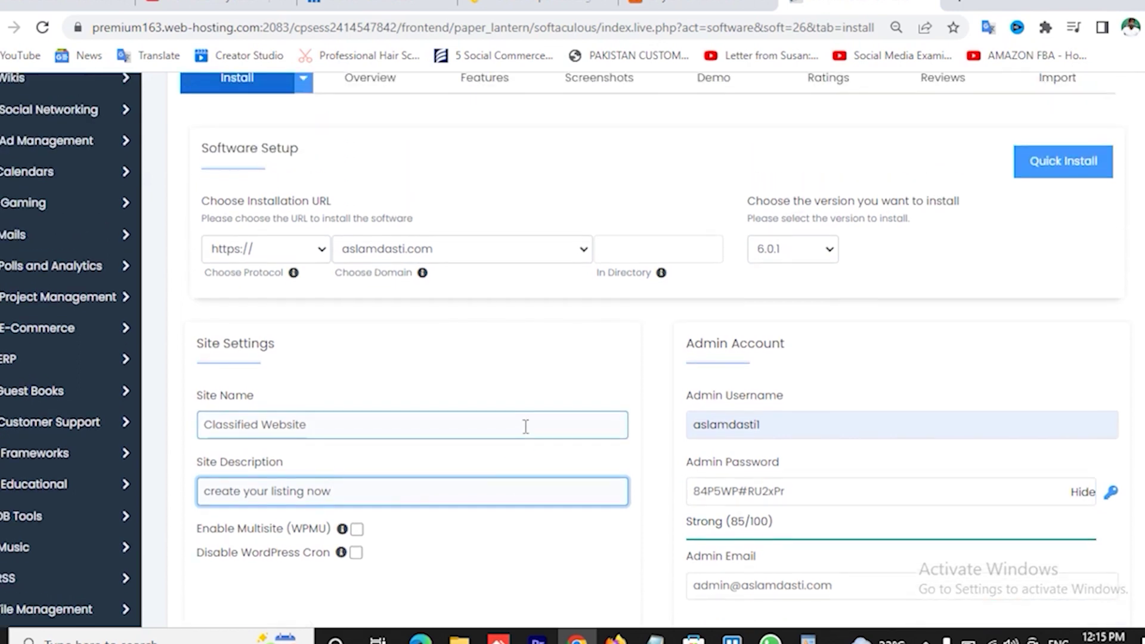
{"action": "left_click", "coordinate": [289, 248]}
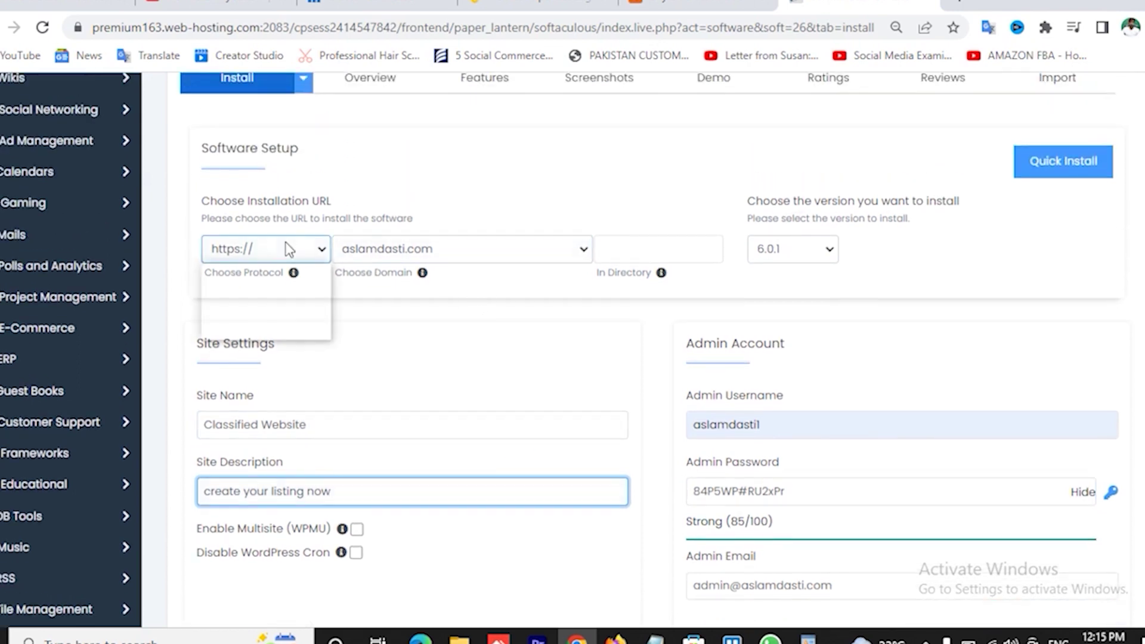
{"action": "left_click", "coordinate": [289, 249]}
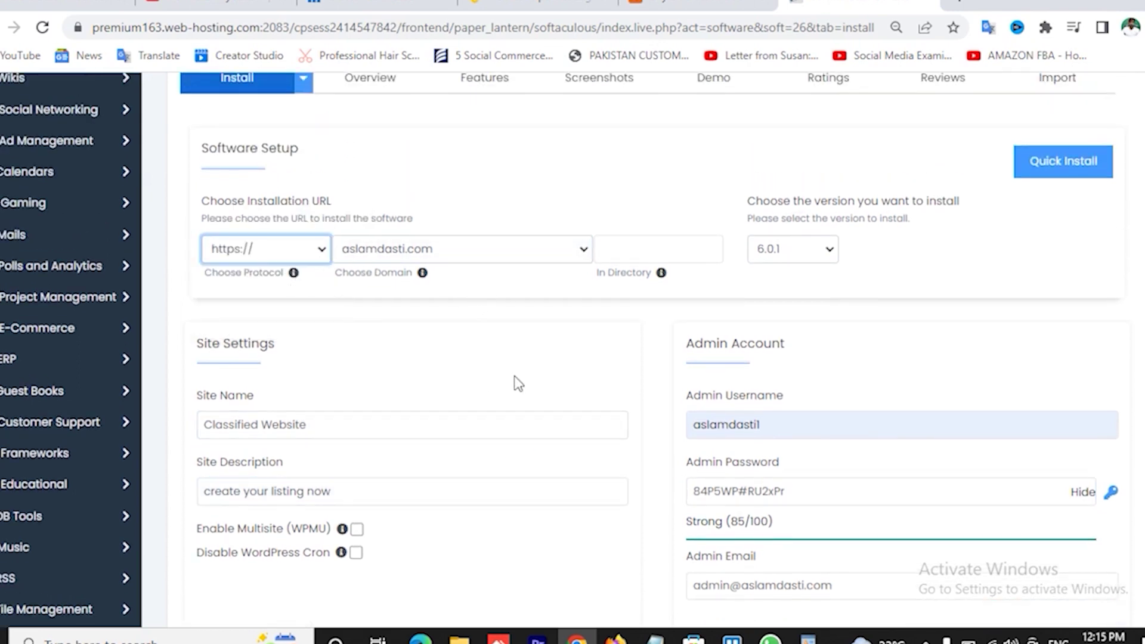
{"action": "scroll", "coordinate": [518, 382], "scroll_direction": "down", "scroll_amount": 4}
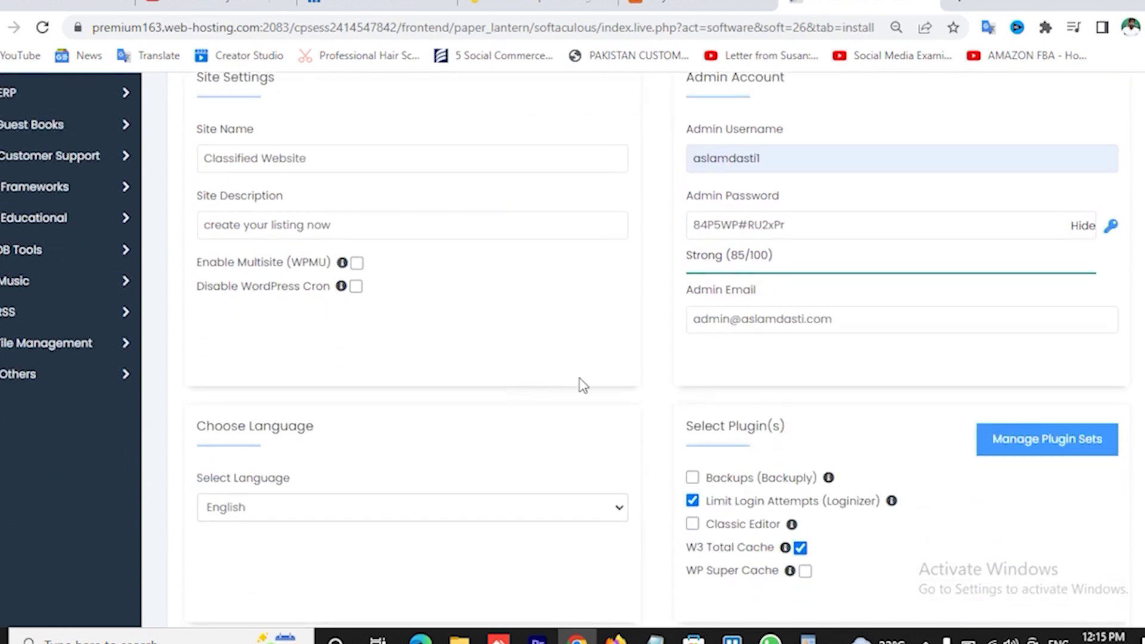
- Replace the default admin e-mail with the autofilled address
{"action": "left_click", "coordinate": [816, 319]}
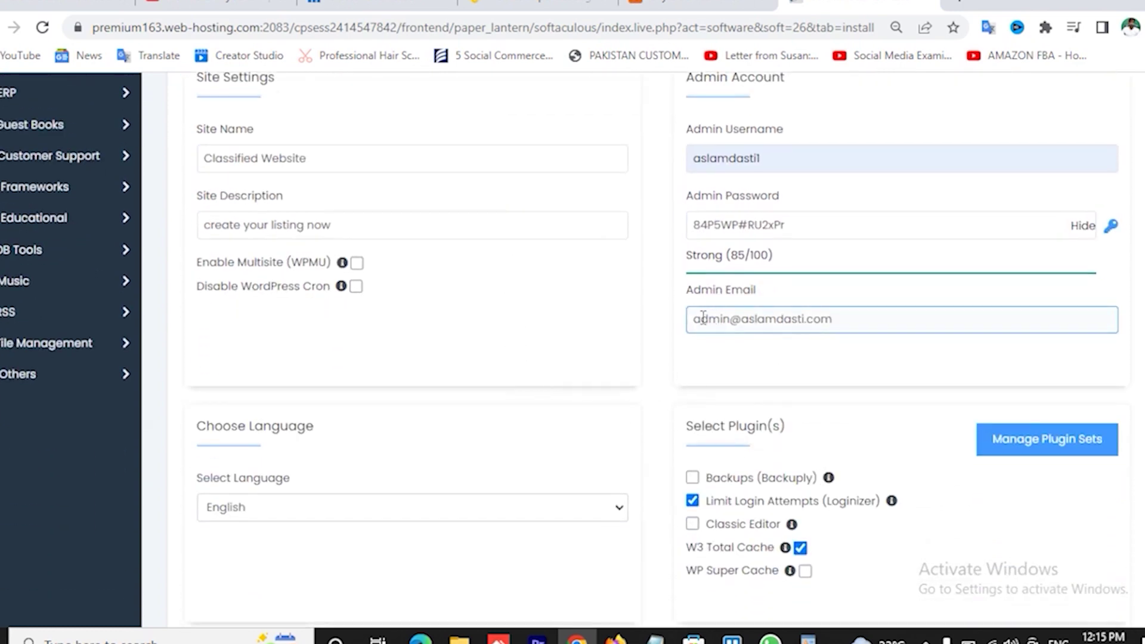
{"action": "left_click_drag", "start_coordinate": [689, 320], "coordinate": [933, 320]}
{"action": "type", "text": "as"}
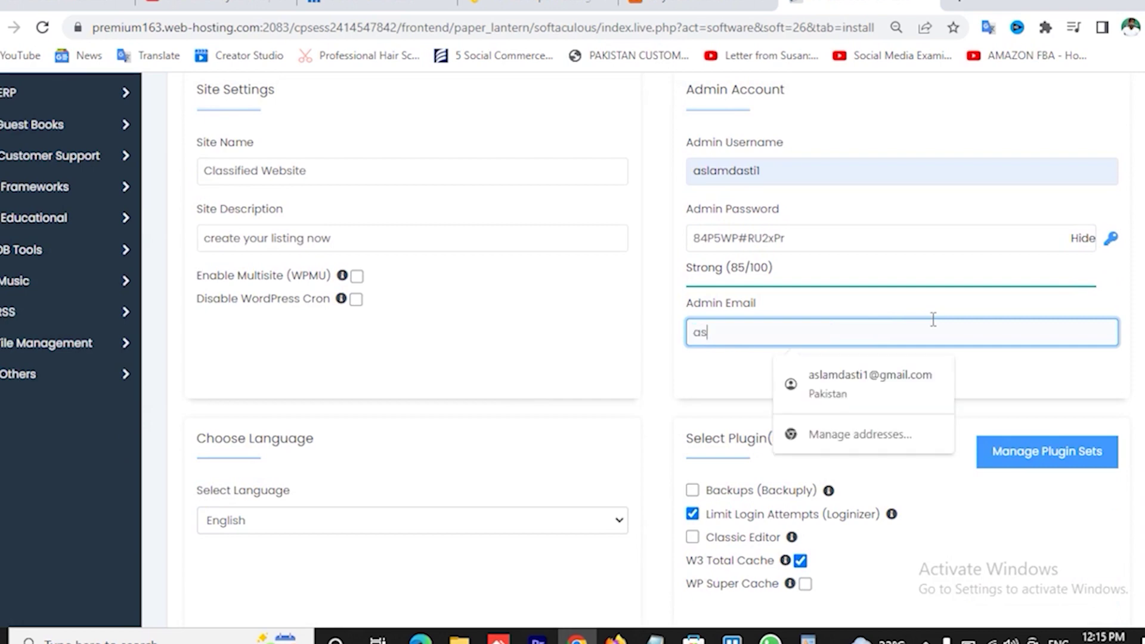
{"action": "left_click", "coordinate": [889, 386]}
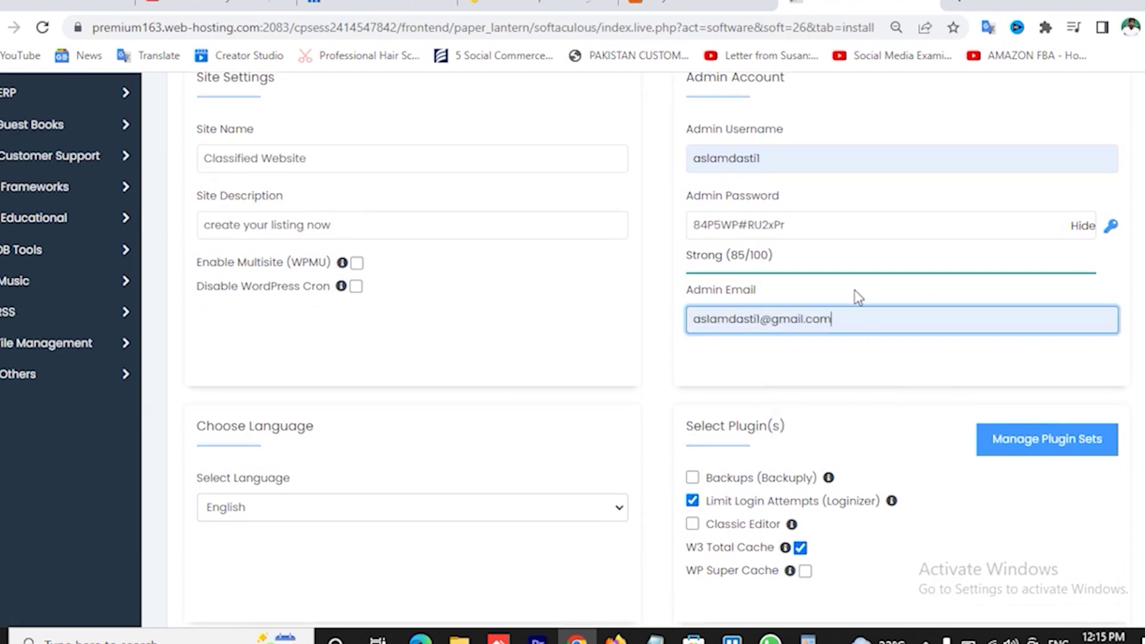
- Set a new admin password rated Strong (100/100) and reveal it to verify
{"action": "left_click", "coordinate": [1082, 226]}
{"action": "left_click", "coordinate": [771, 226]}
{"action": "key", "text": "BackSpace"}
{"action": "key", "text": "ctrl+a"}
{"action": "key", "text": "BackSpace"}
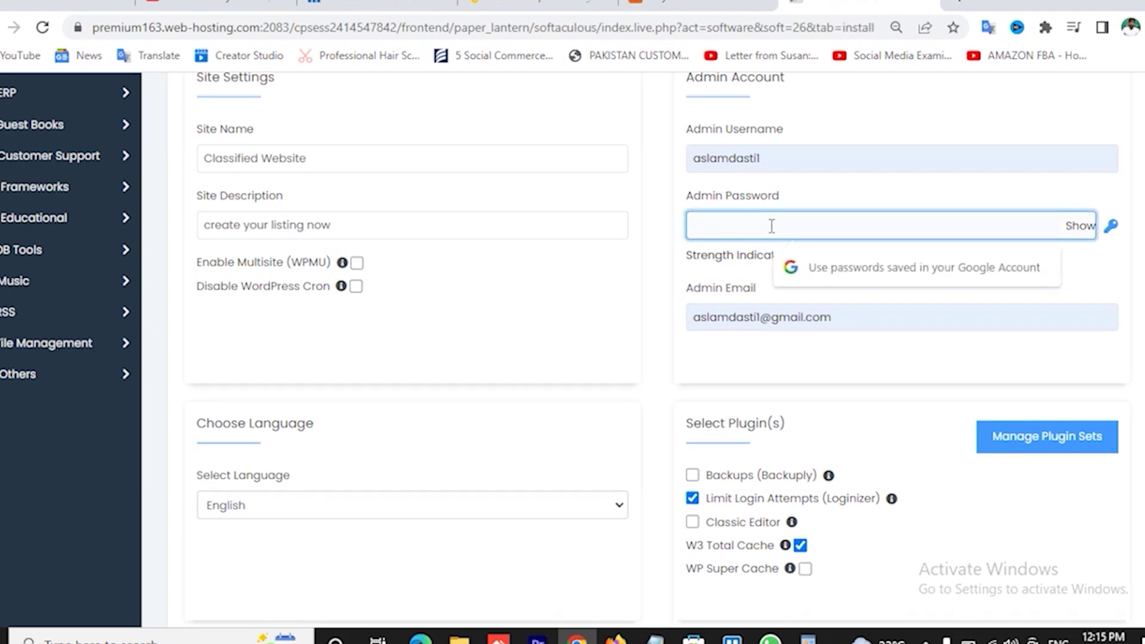
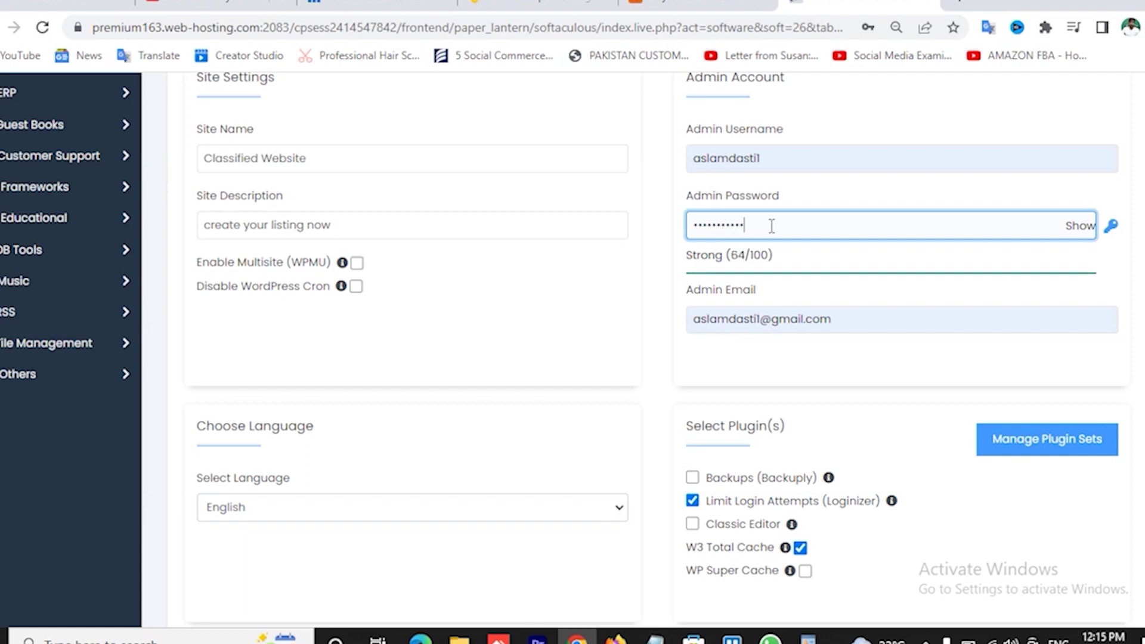
{"action": "left_click", "coordinate": [713, 383]}
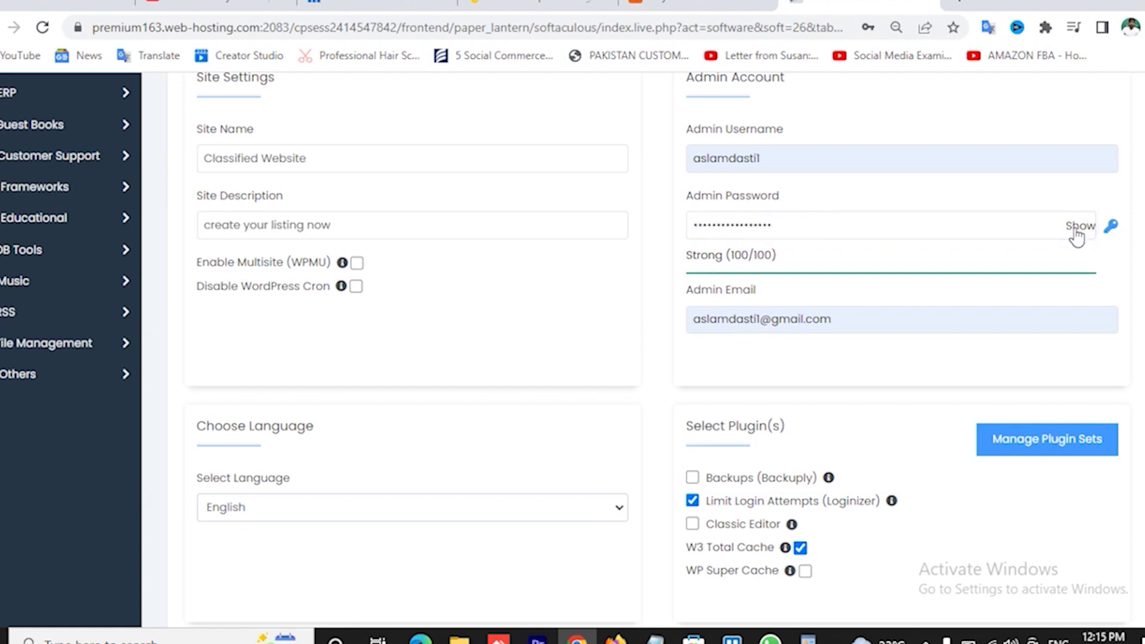
- Untick the Loginizer (Limit Login Attempts) and W3 Total Cache plugins
{"action": "scroll", "coordinate": [587, 382], "scroll_direction": "down", "scroll_amount": 3}
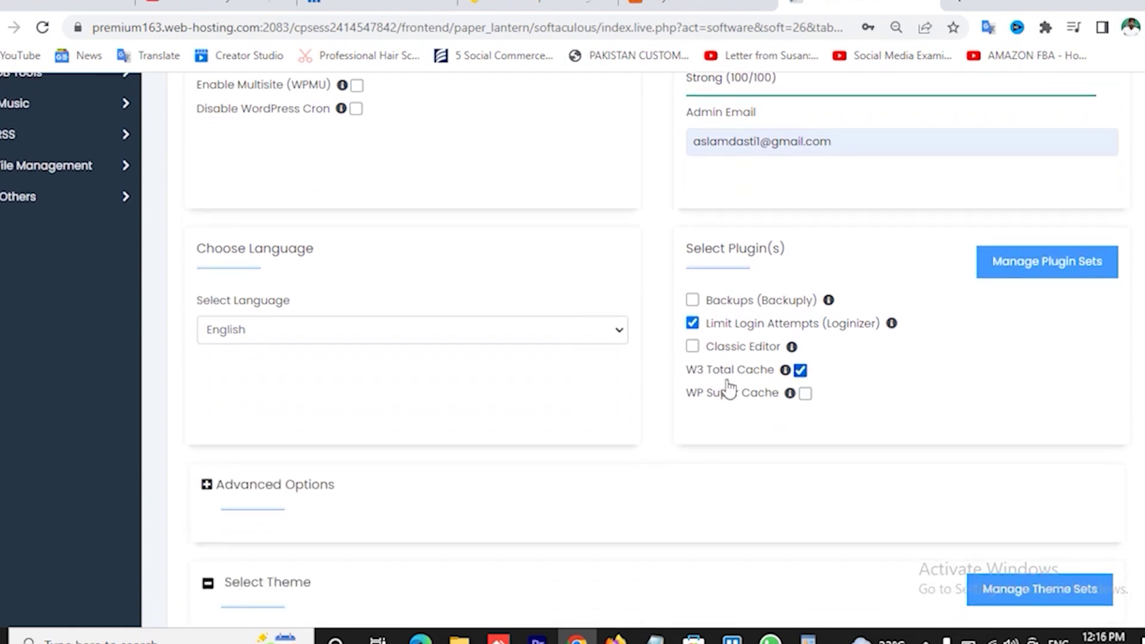
{"action": "left_click", "coordinate": [693, 323]}
{"action": "left_click", "coordinate": [693, 324]}
{"action": "left_click", "coordinate": [695, 325]}
{"action": "left_click", "coordinate": [800, 370]}
{"action": "scroll", "coordinate": [775, 277], "scroll_direction": "up", "scroll_amount": 1}
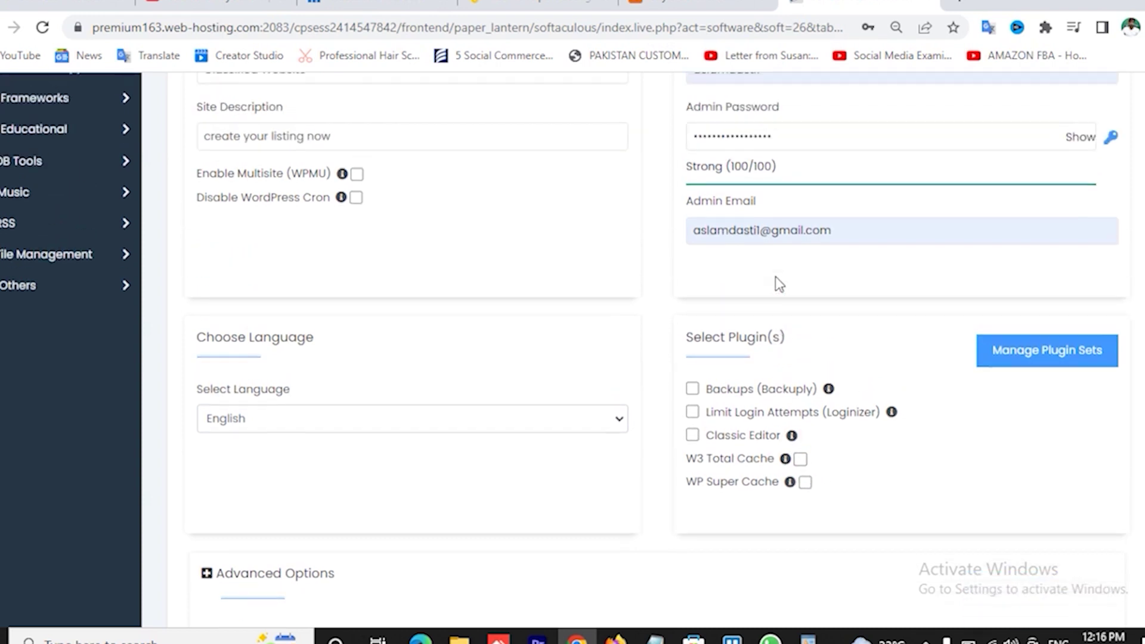
{"action": "scroll", "coordinate": [775, 277], "scroll_direction": "down", "scroll_amount": 1}
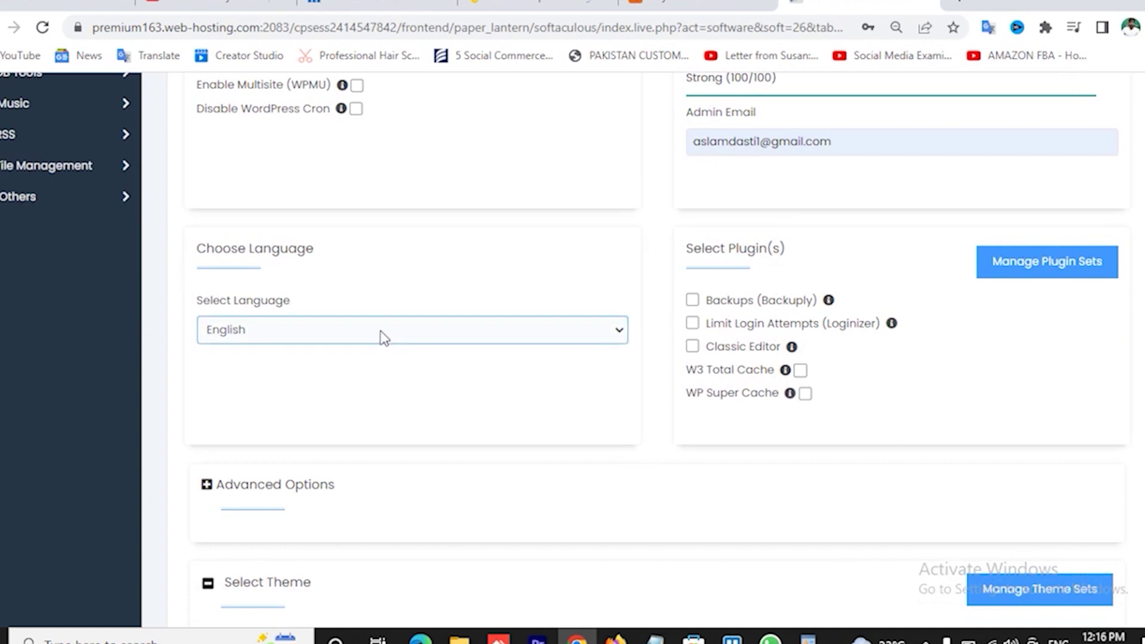
{"action": "left_click", "coordinate": [383, 335]}
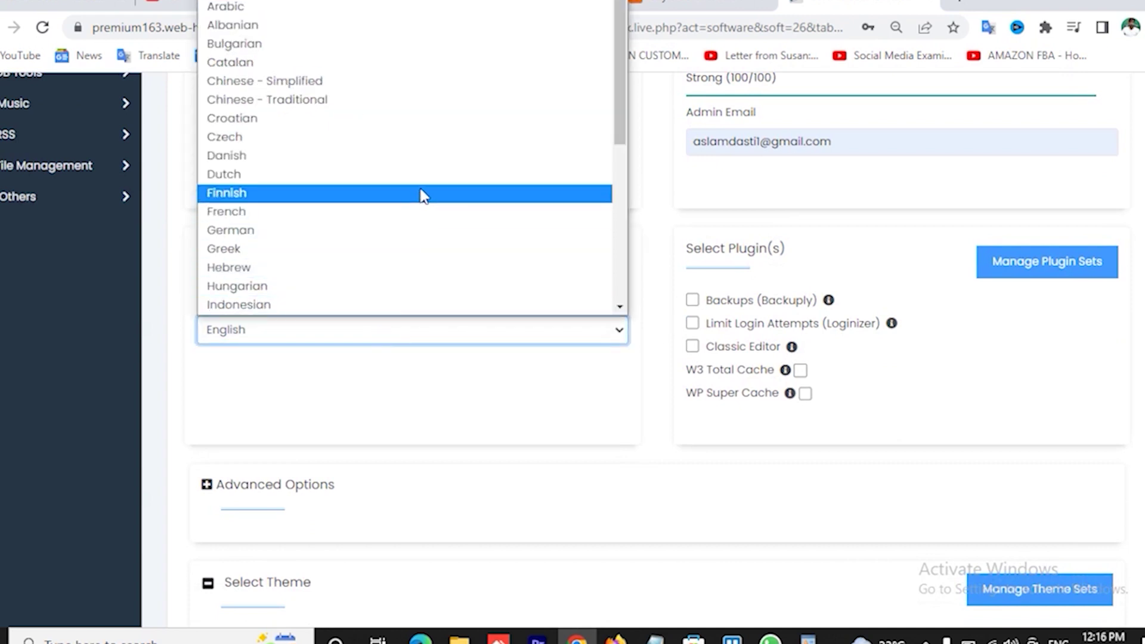
{"action": "scroll", "coordinate": [423, 196], "scroll_direction": "down", "scroll_amount": 5}
{"action": "scroll", "coordinate": [423, 194], "scroll_direction": "up", "scroll_amount": 5}
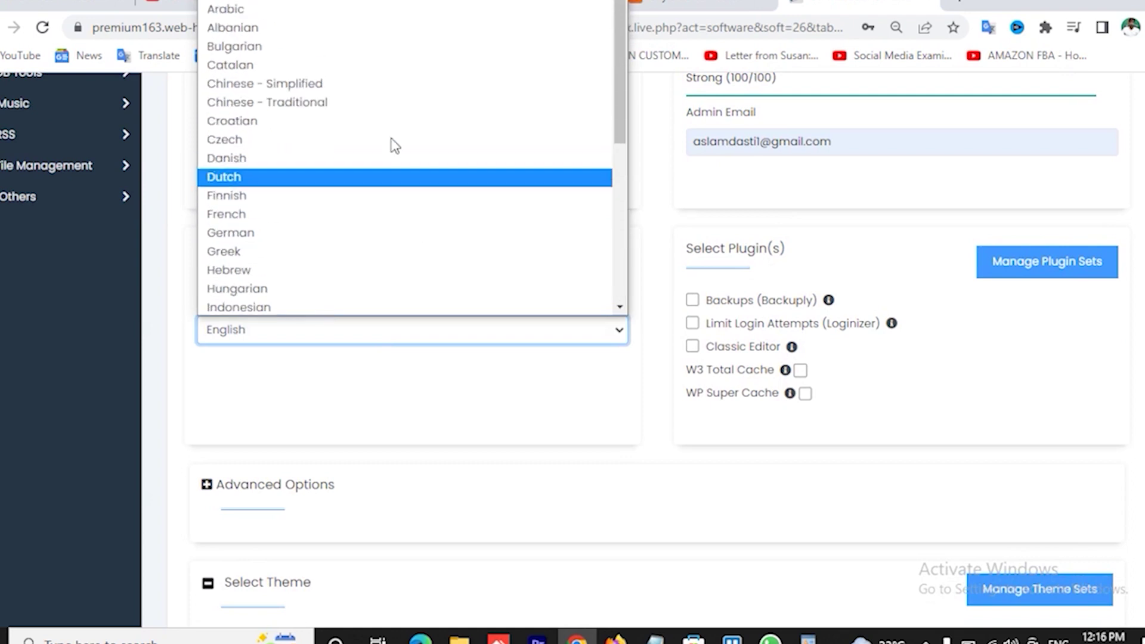
{"action": "scroll", "coordinate": [385, 274], "scroll_direction": "down", "scroll_amount": 5}
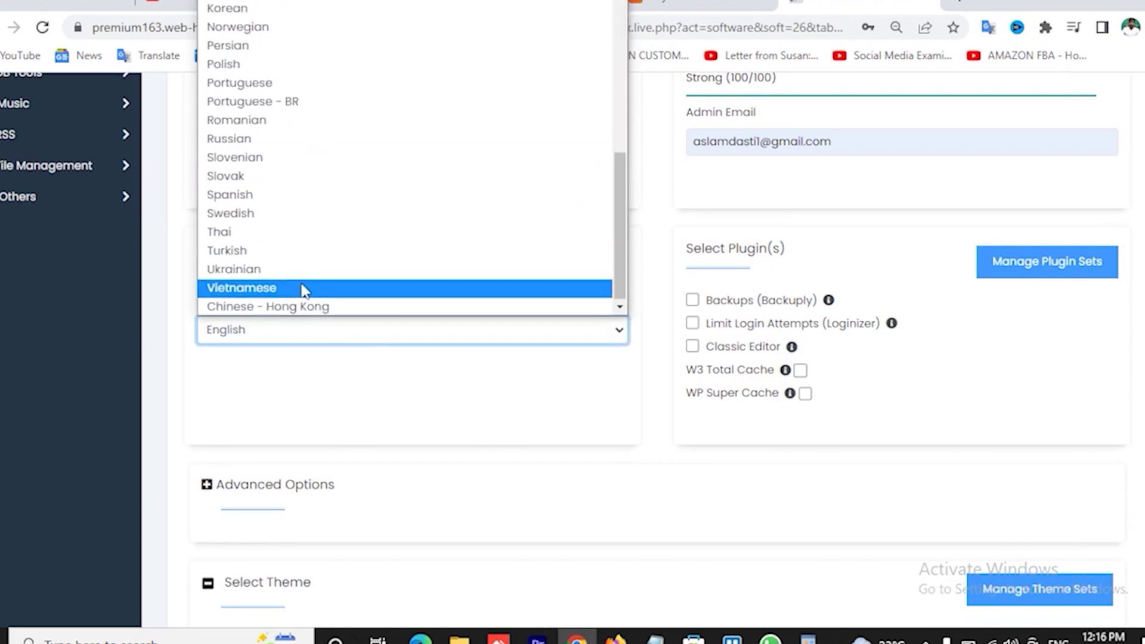
{"action": "left_click", "coordinate": [186, 304]}
{"action": "left_click", "coordinate": [186, 304]}
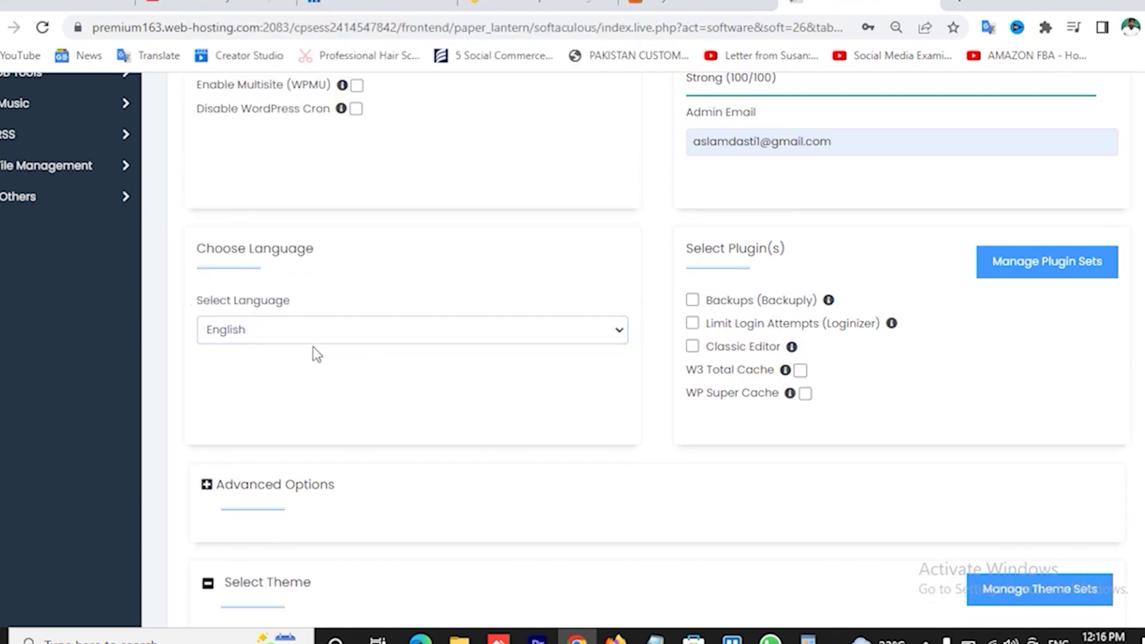
{"action": "scroll", "coordinate": [497, 360], "scroll_direction": "down", "scroll_amount": 3}
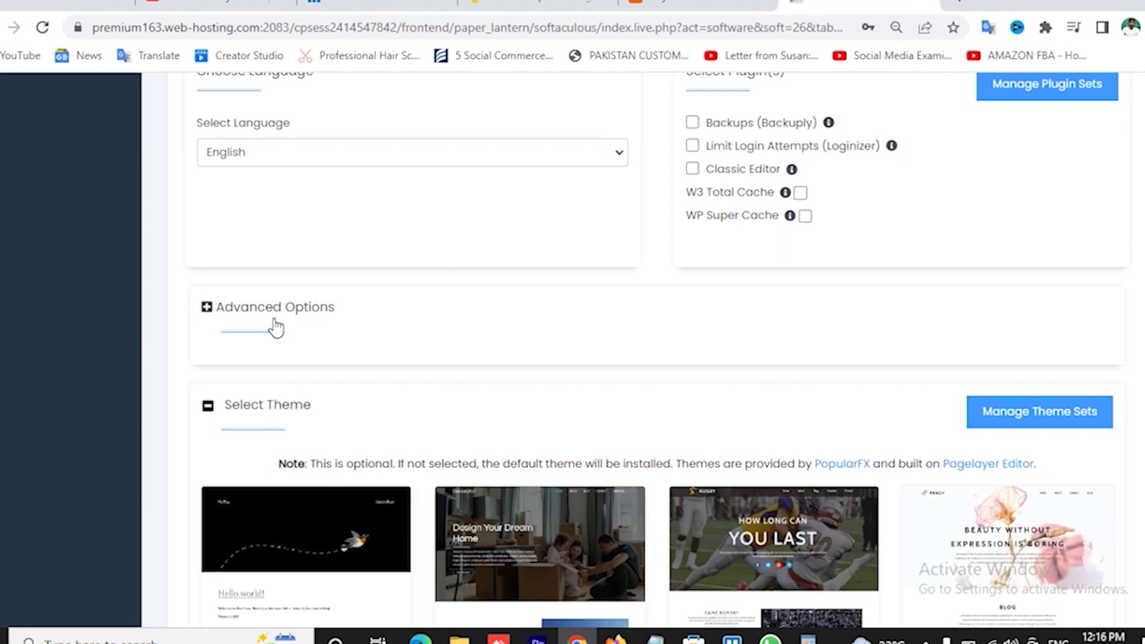
{"action": "scroll", "coordinate": [593, 363], "scroll_direction": "down", "scroll_amount": 6}
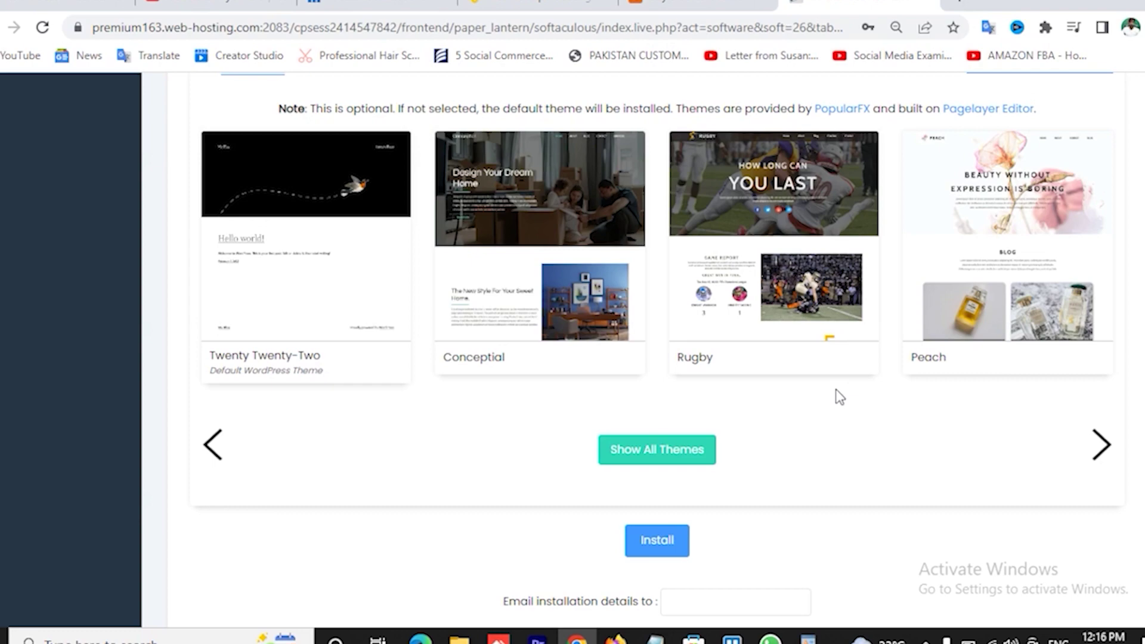
{"action": "scroll", "coordinate": [839, 397], "scroll_direction": "up", "scroll_amount": 15}
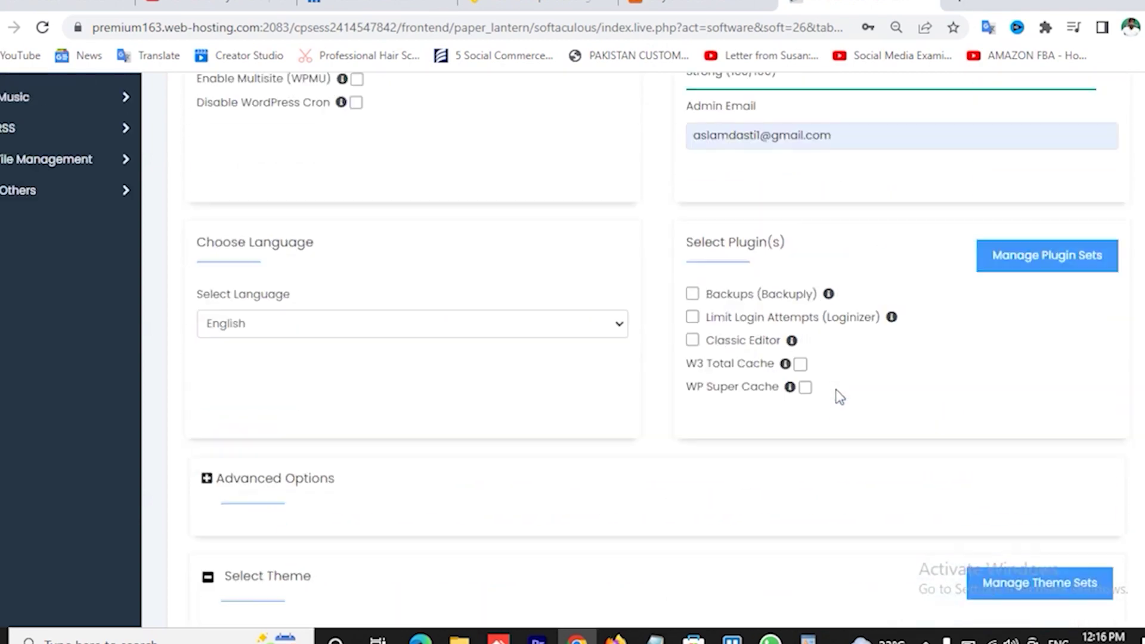
{"action": "scroll", "coordinate": [839, 397], "scroll_direction": "down", "scroll_amount": 15}
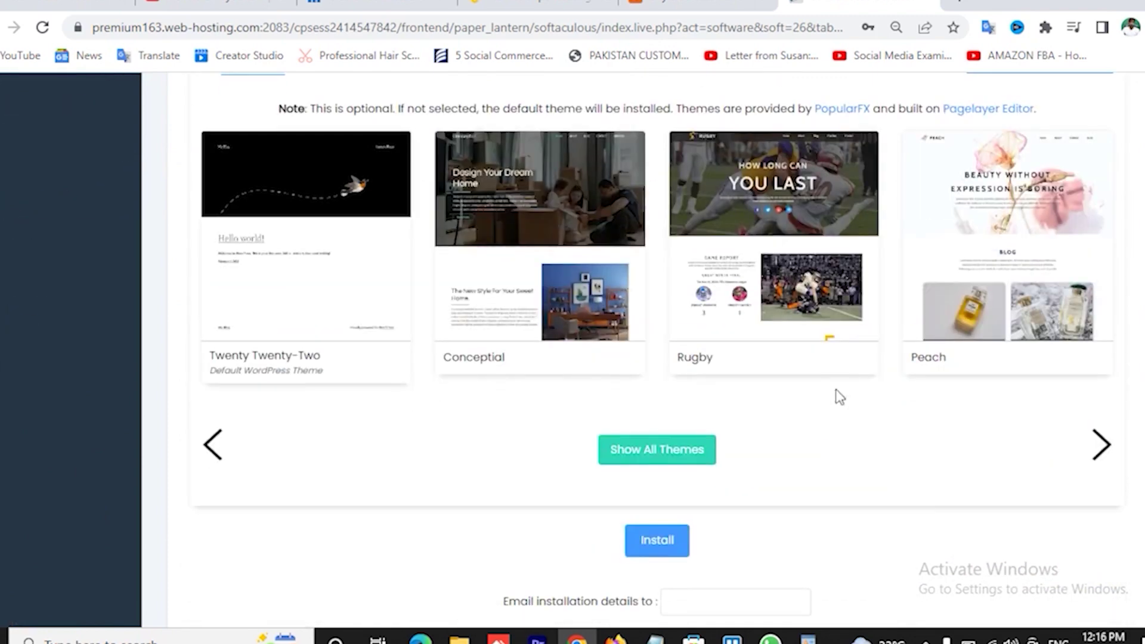
- Install WordPress, then open the Classified Website's wp-admin dashboard showing version 6.0.2
{"action": "left_click", "coordinate": [657, 551]}
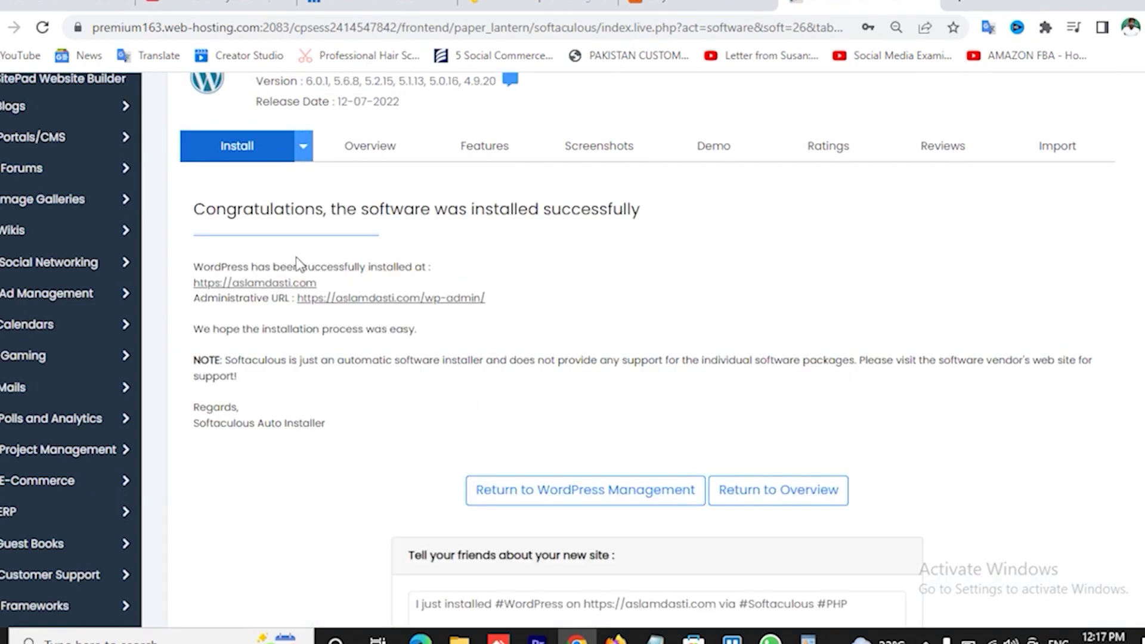
{"action": "left_click", "coordinate": [275, 284]}
{"action": "left_click", "coordinate": [688, 9]}
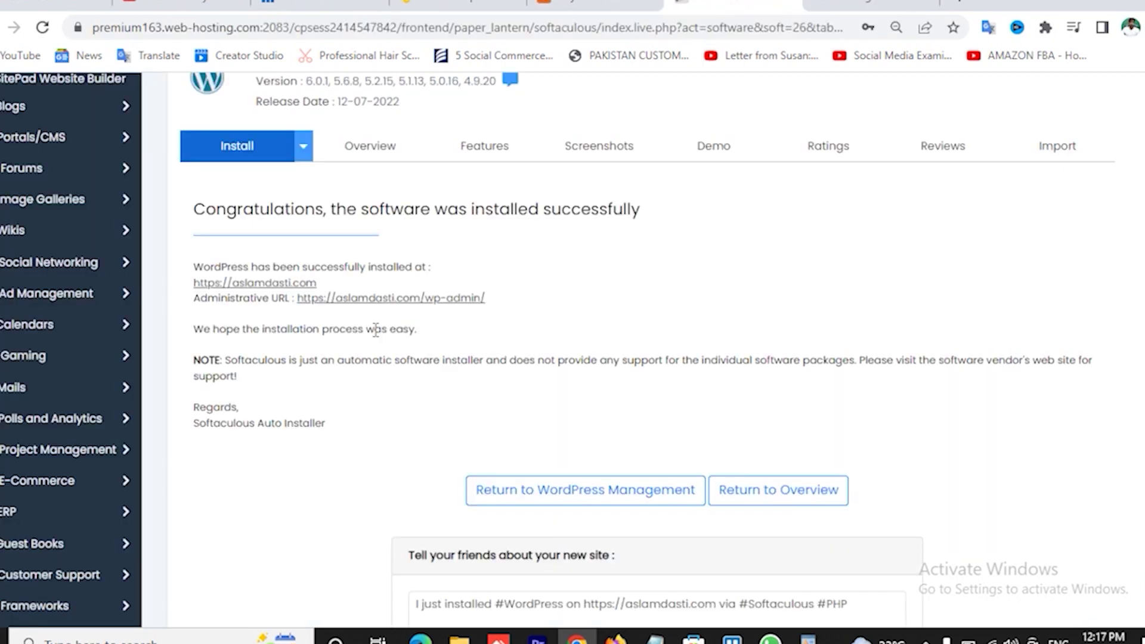
{"action": "left_click", "coordinate": [424, 300]}
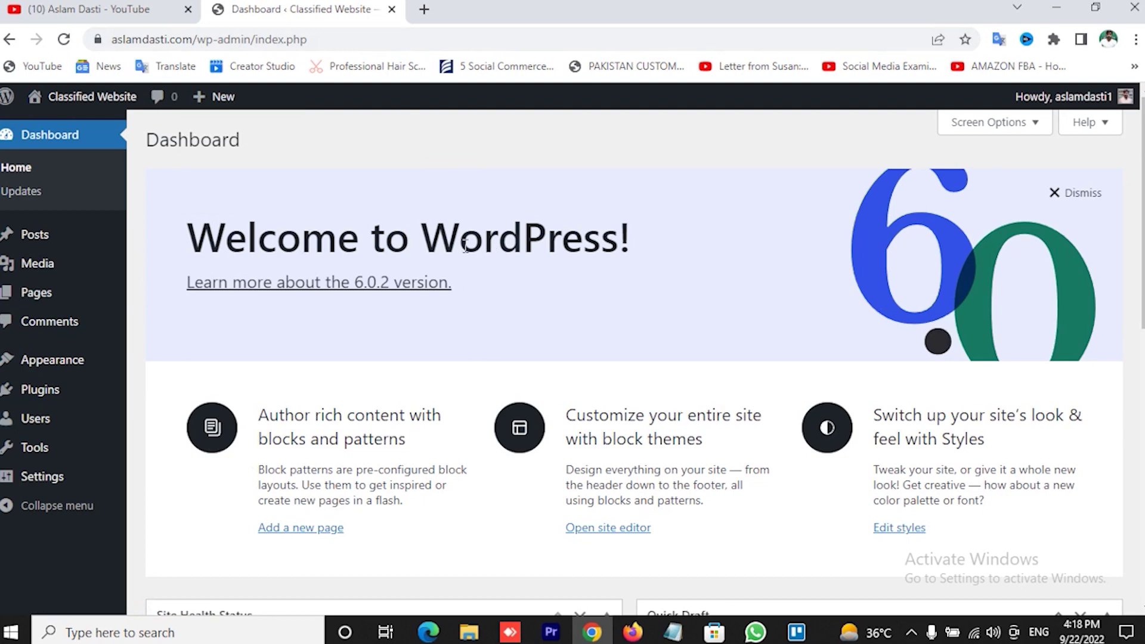
- Preview the Classified Website front page in a new tab, then return to the Themes page showing Astra active
{"action": "mouse_move", "coordinate": [93, 98]}
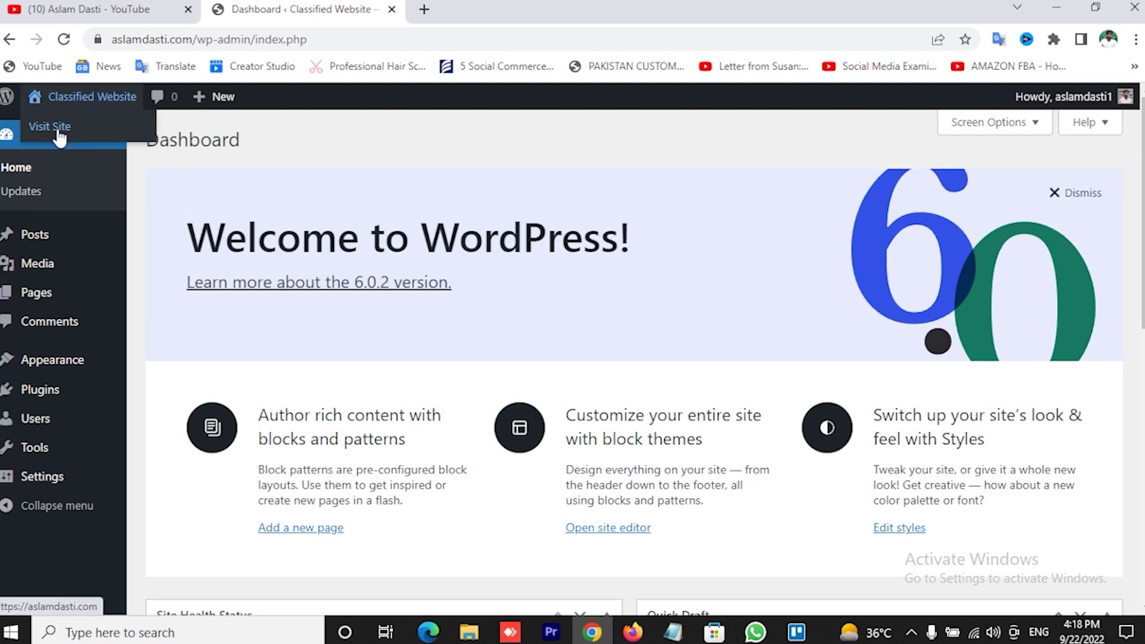
{"action": "right_click", "coordinate": [62, 135]}
{"action": "left_click", "coordinate": [97, 143]}
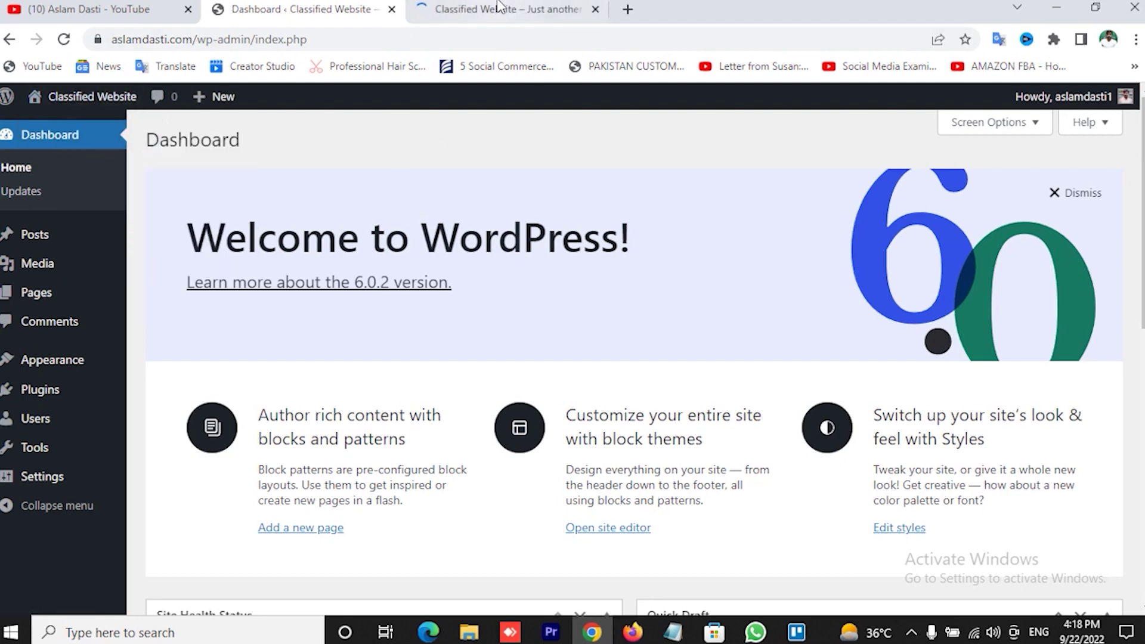
{"action": "left_click", "coordinate": [500, 9]}
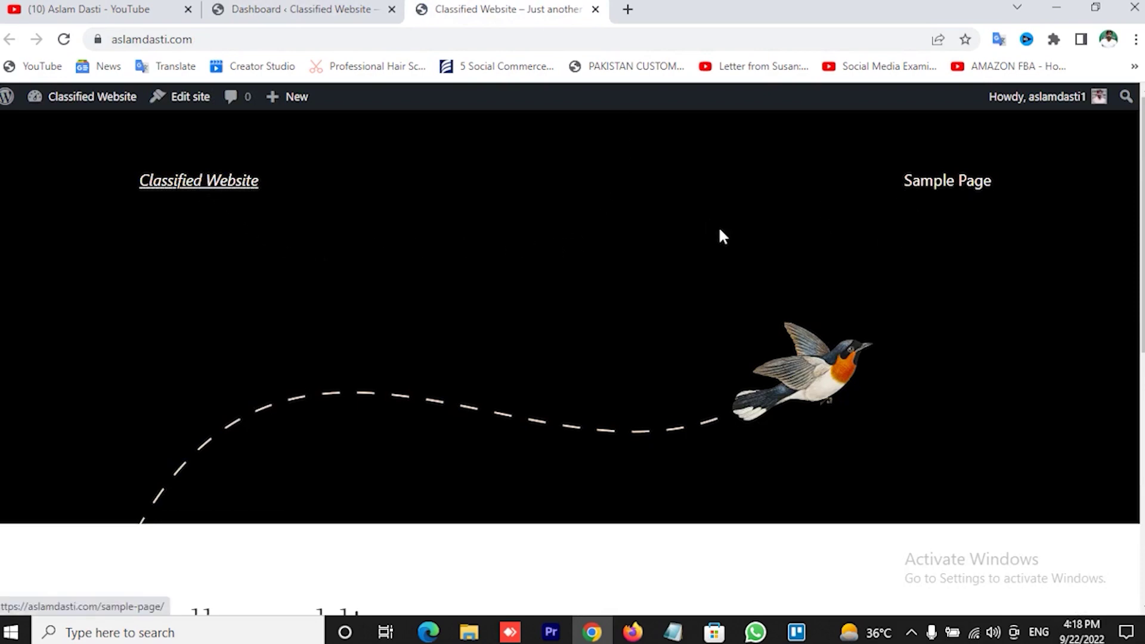
{"action": "scroll", "coordinate": [725, 227], "scroll_direction": "down", "scroll_amount": 8}
{"action": "scroll", "coordinate": [718, 236], "scroll_direction": "up", "scroll_amount": 8}
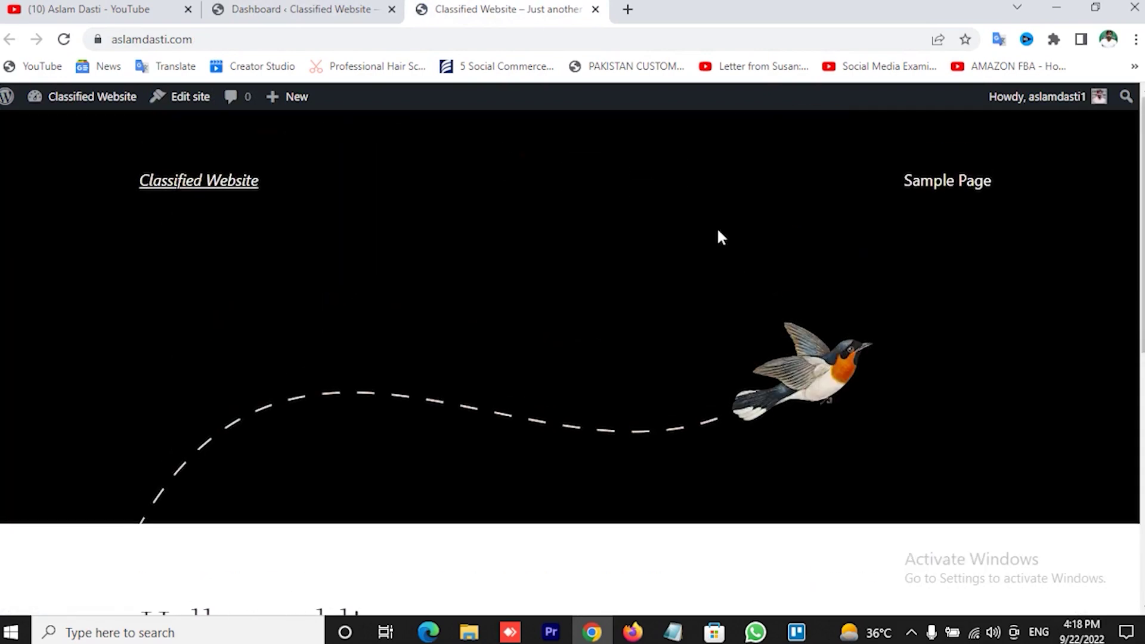
{"action": "left_click", "coordinate": [312, 9]}
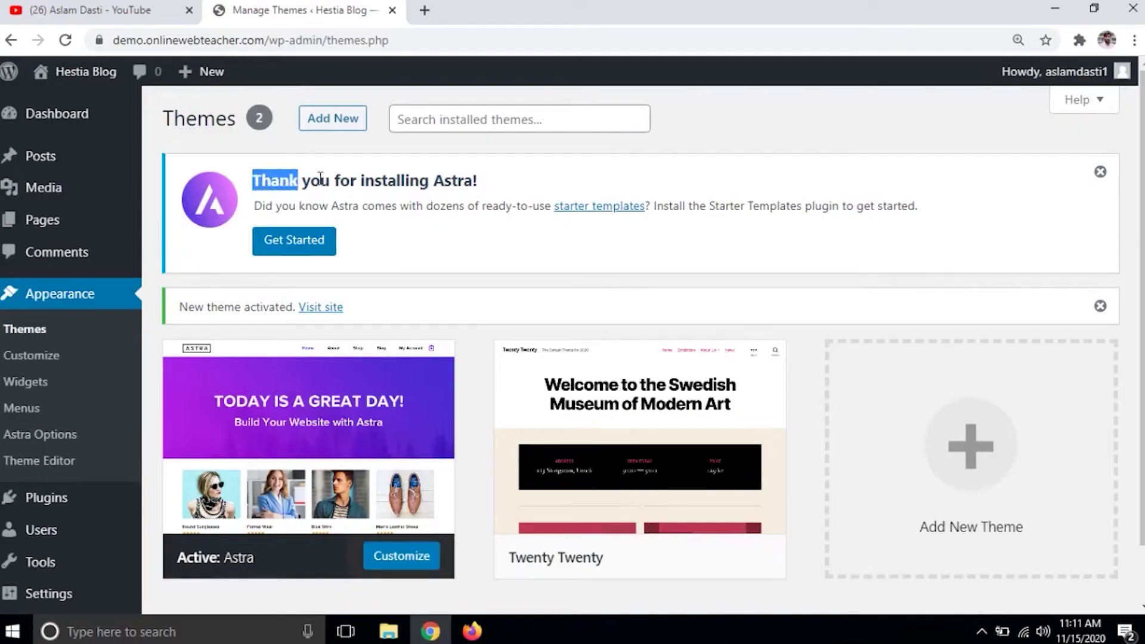
{"action": "left_click", "coordinate": [465, 175]}
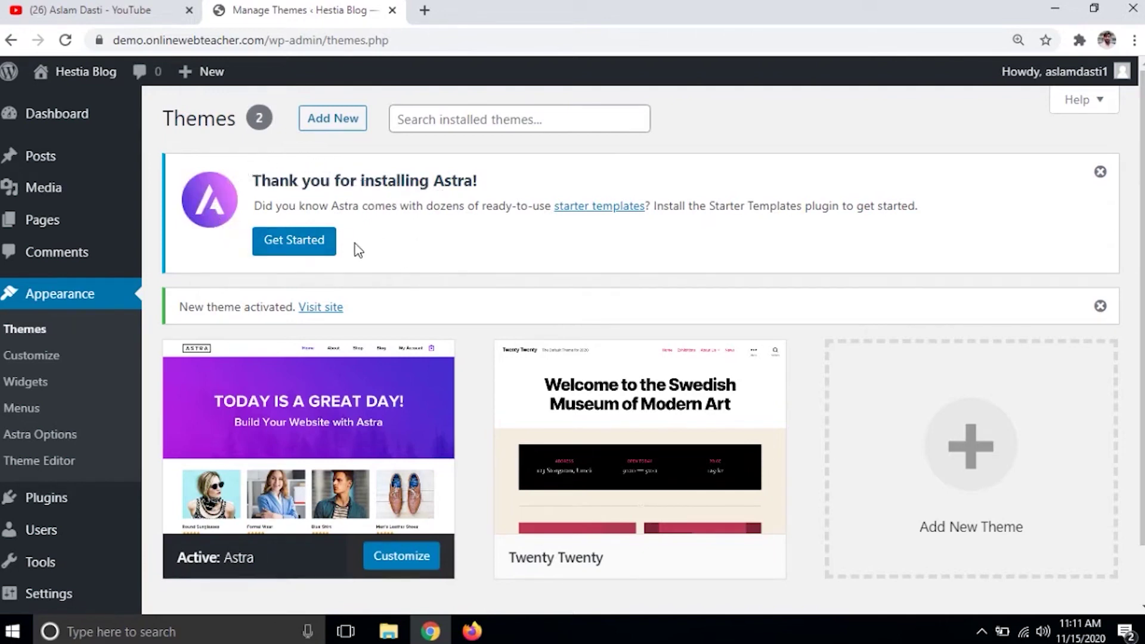
- Launch Astra's Starter Templates and choose Elementor as the page builder
{"action": "left_click", "coordinate": [310, 251]}
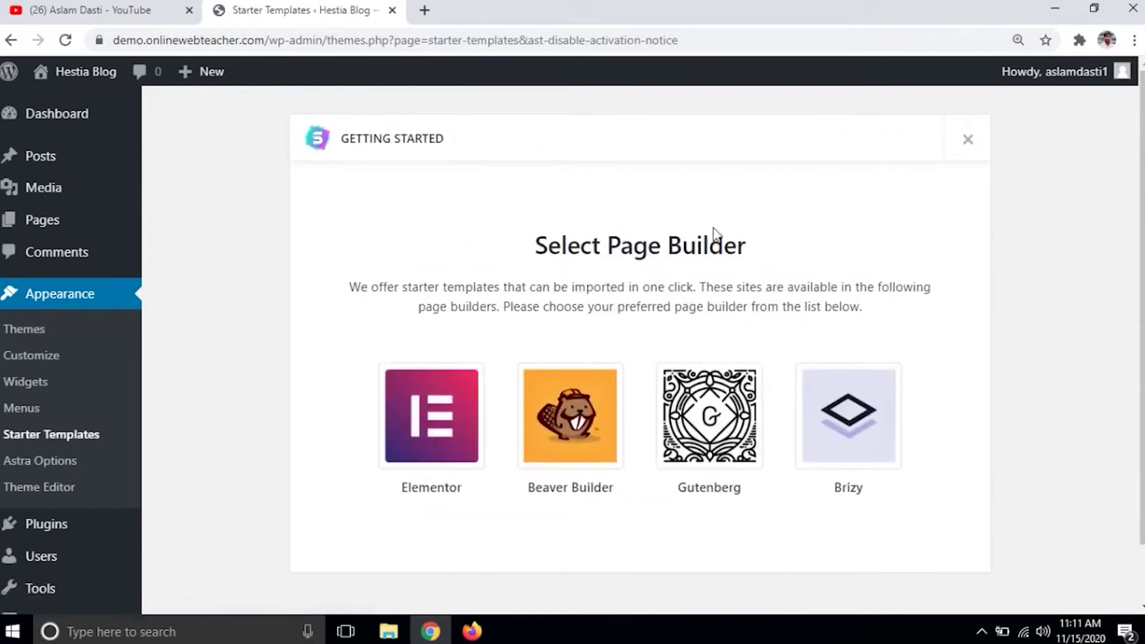
{"action": "scroll", "coordinate": [652, 227], "scroll_direction": "down", "scroll_amount": 2}
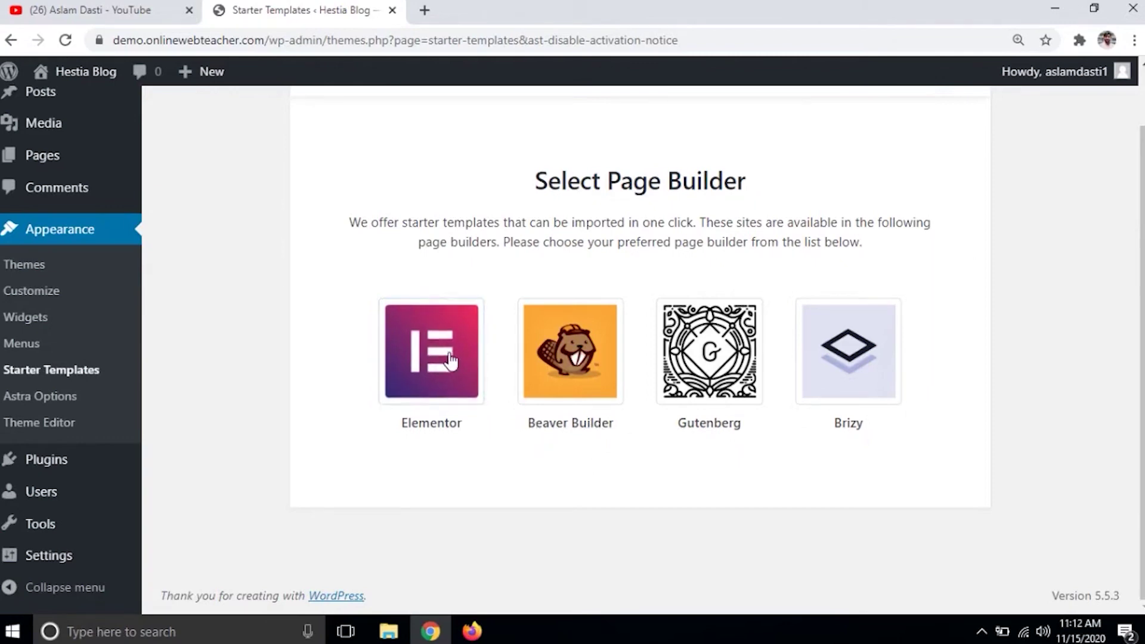
{"action": "left_click", "coordinate": [433, 365]}
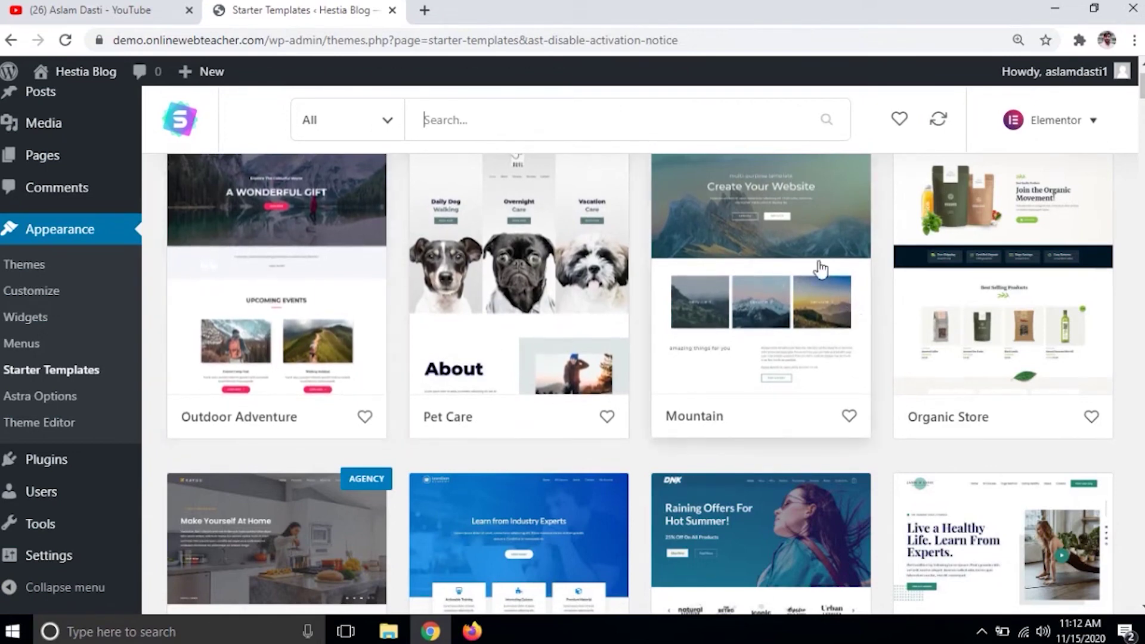
- Filter the starter template library to show only Free templates
{"action": "left_click", "coordinate": [385, 135]}
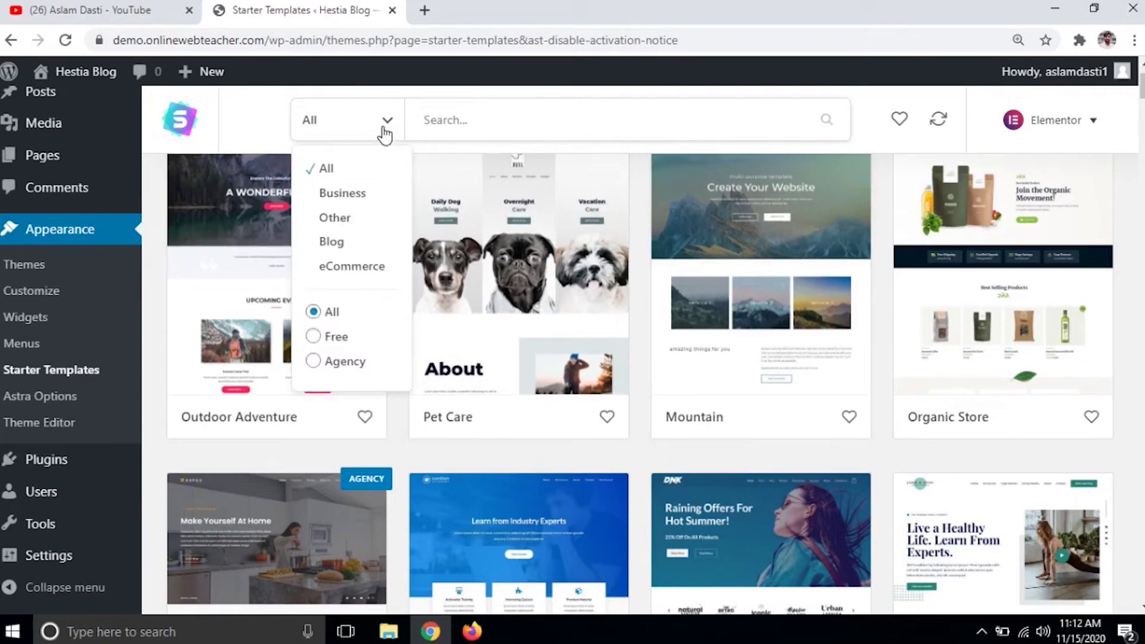
{"action": "left_click", "coordinate": [332, 340]}
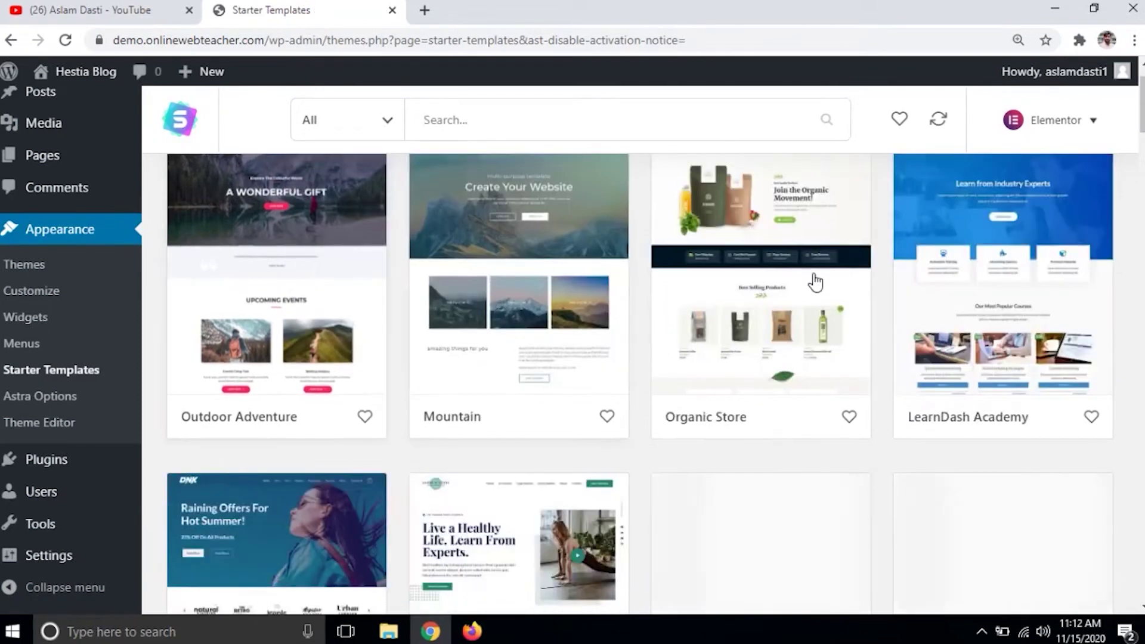
{"action": "left_click", "coordinate": [391, 124]}
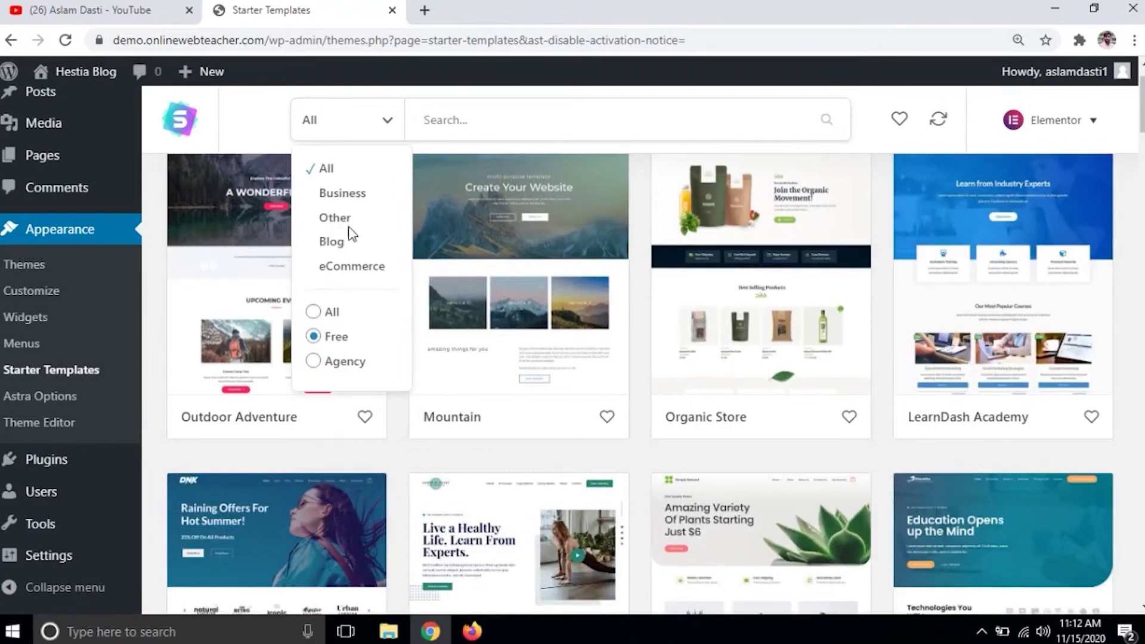
{"action": "left_click", "coordinate": [245, 120]}
- Scroll the template grid and open the Nutritionist template's details
{"action": "scroll", "coordinate": [569, 295], "scroll_direction": "down", "scroll_amount": 4}
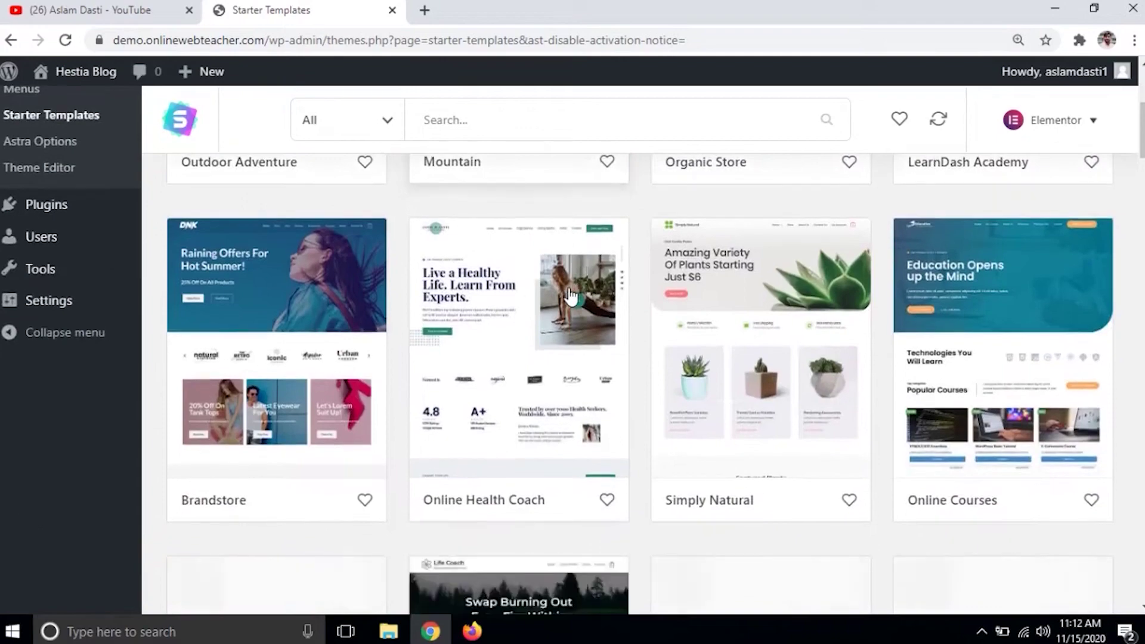
{"action": "scroll", "coordinate": [570, 295], "scroll_direction": "down", "scroll_amount": 4}
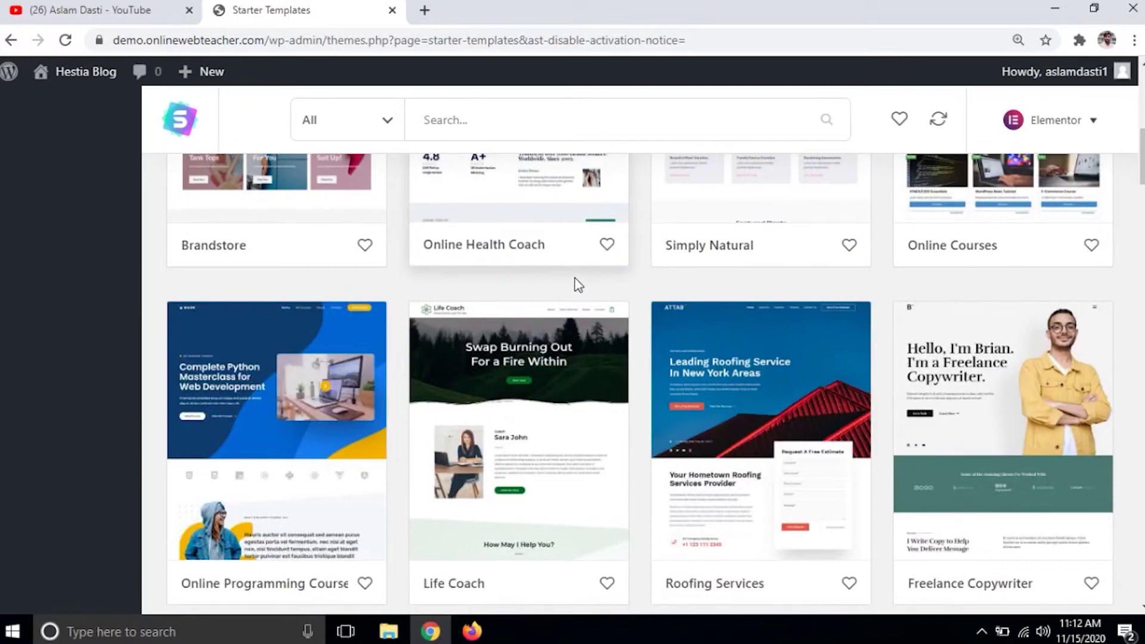
{"action": "scroll", "coordinate": [577, 285], "scroll_direction": "down", "scroll_amount": 4}
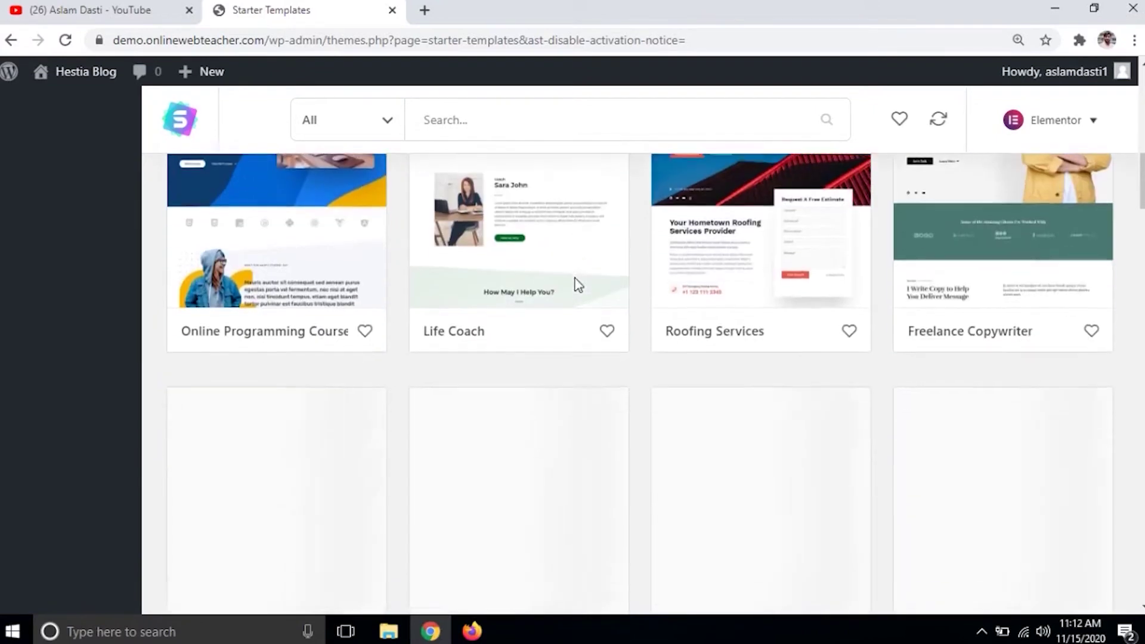
{"action": "scroll", "coordinate": [576, 287], "scroll_direction": "down", "scroll_amount": 4}
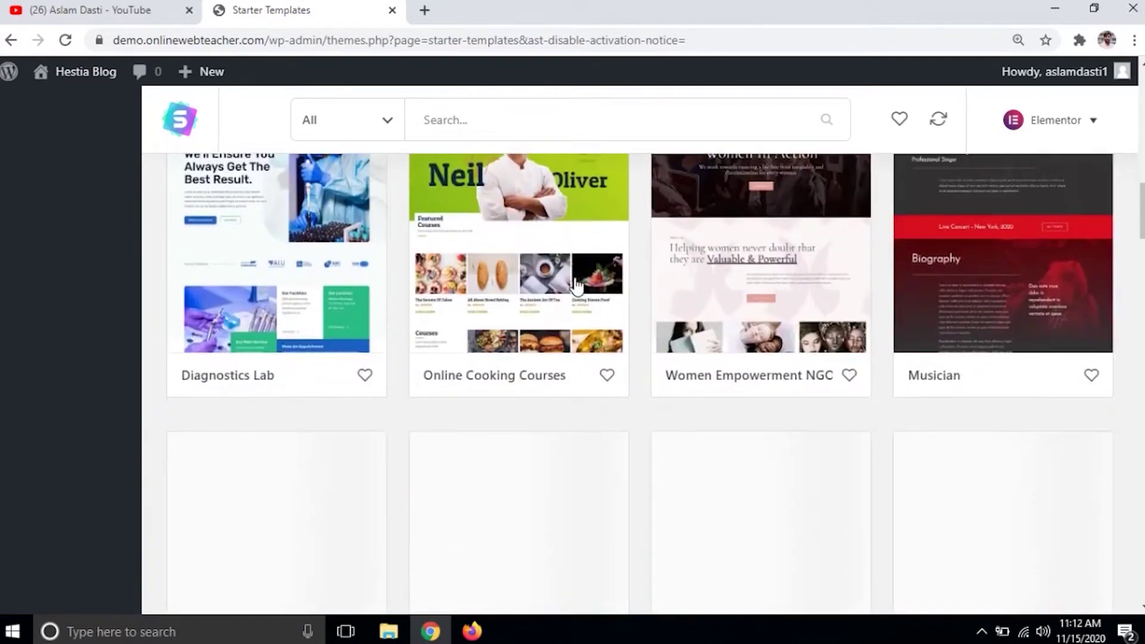
{"action": "scroll", "coordinate": [576, 286], "scroll_direction": "down", "scroll_amount": 3}
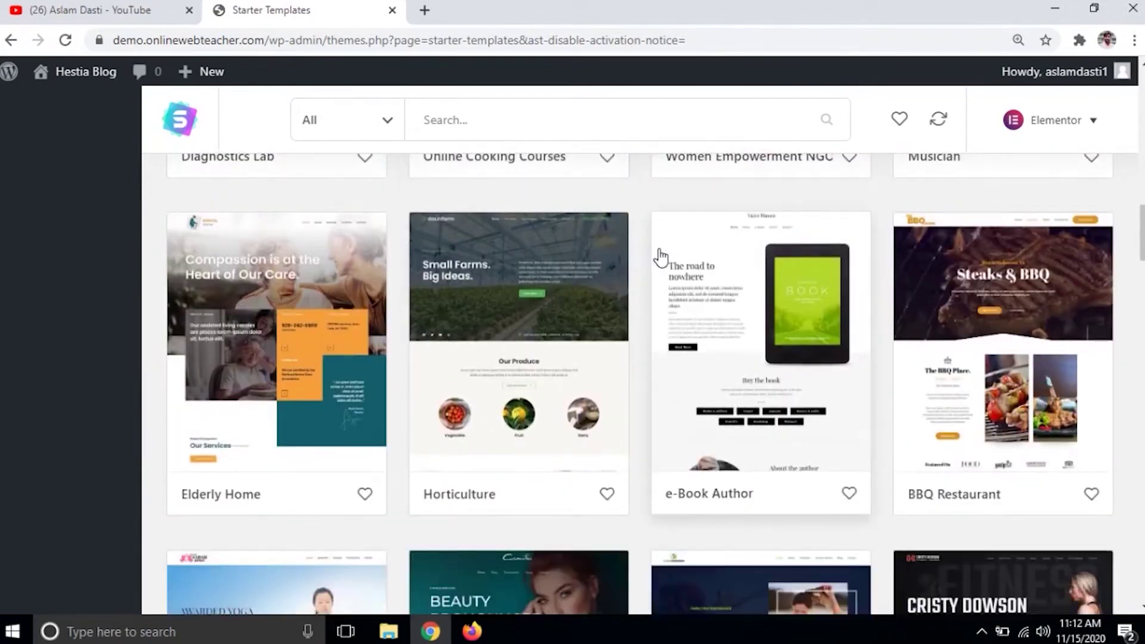
{"action": "scroll", "coordinate": [661, 258], "scroll_direction": "down", "scroll_amount": 5}
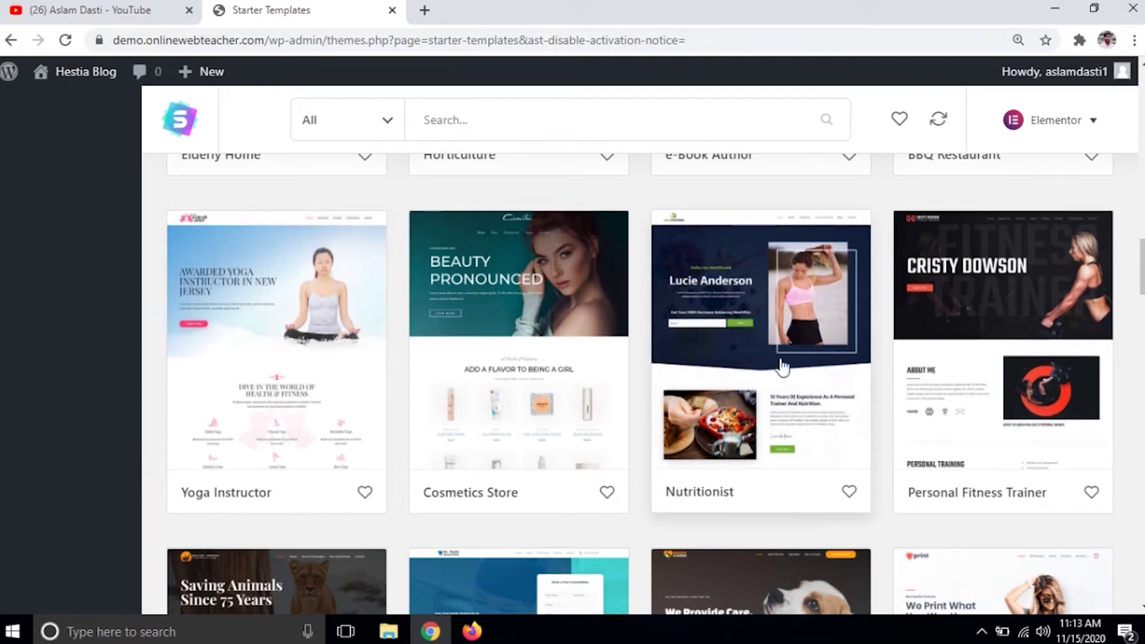
{"action": "left_click", "coordinate": [768, 326]}
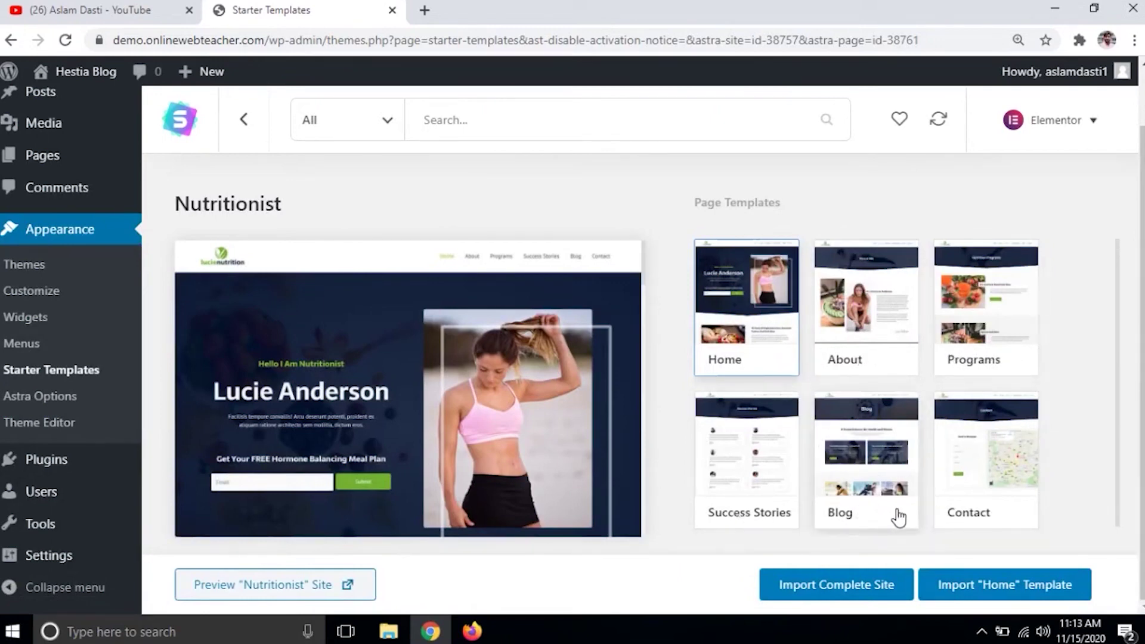
- Import the complete Nutritionist site and view the new lucienutrition homepage
{"action": "scroll", "coordinate": [1082, 456], "scroll_direction": "down", "scroll_amount": 1}
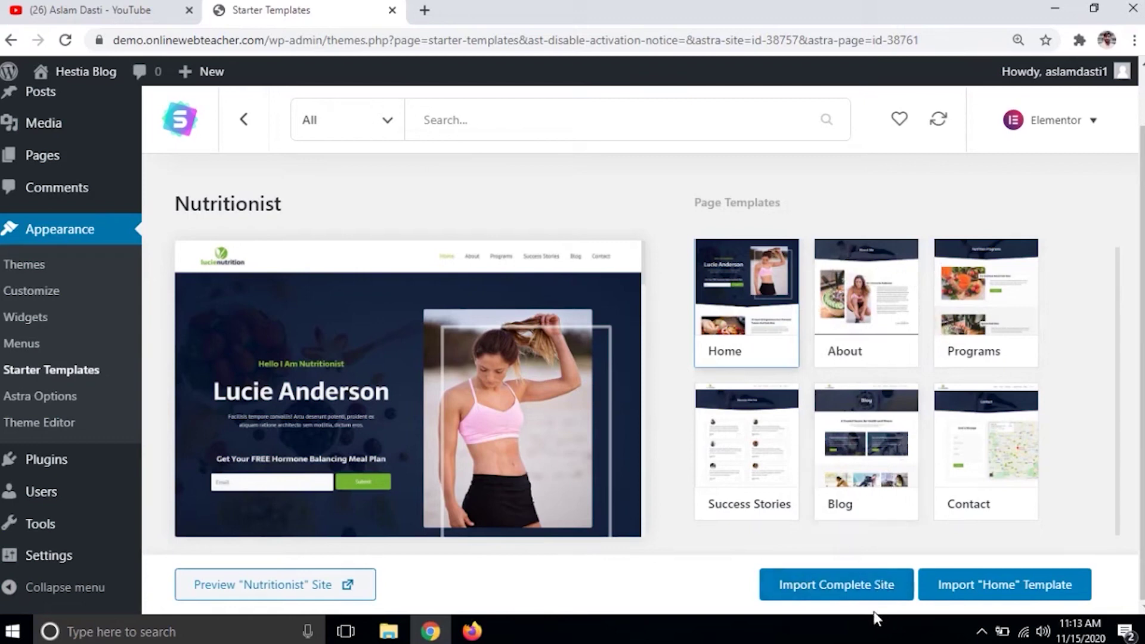
{"action": "left_click", "coordinate": [836, 592]}
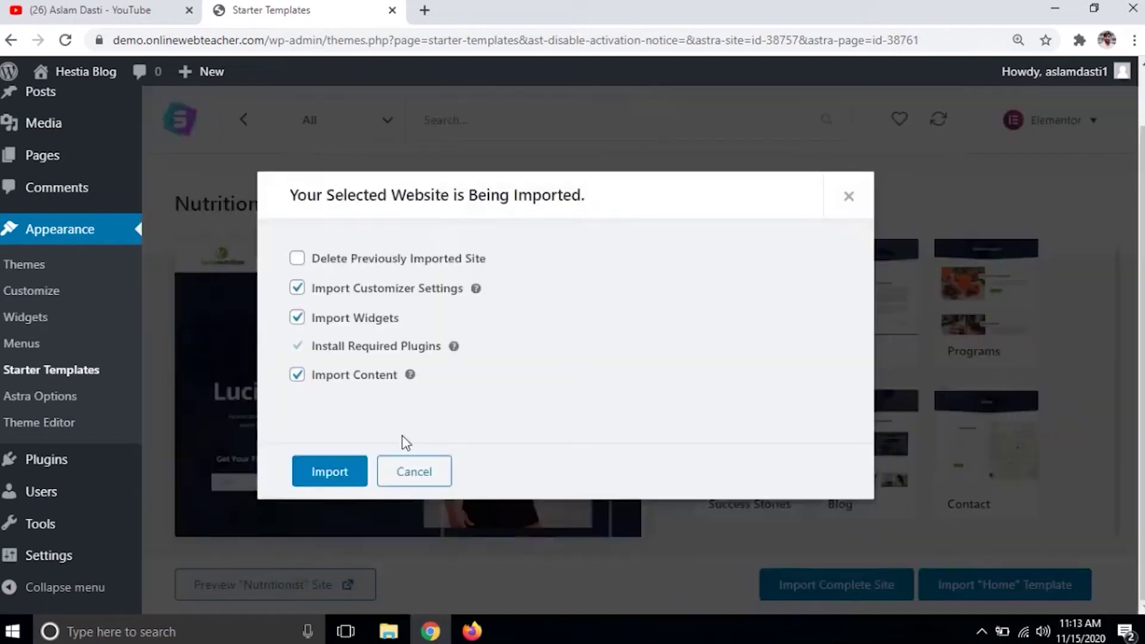
{"action": "left_click", "coordinate": [329, 472]}
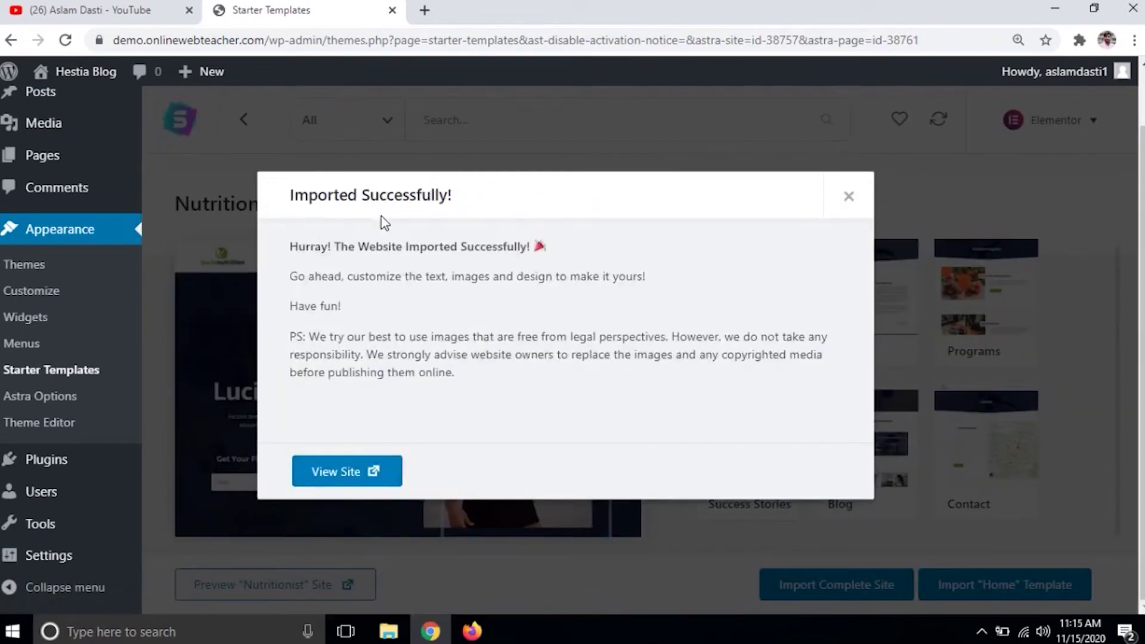
{"action": "left_click", "coordinate": [345, 477]}
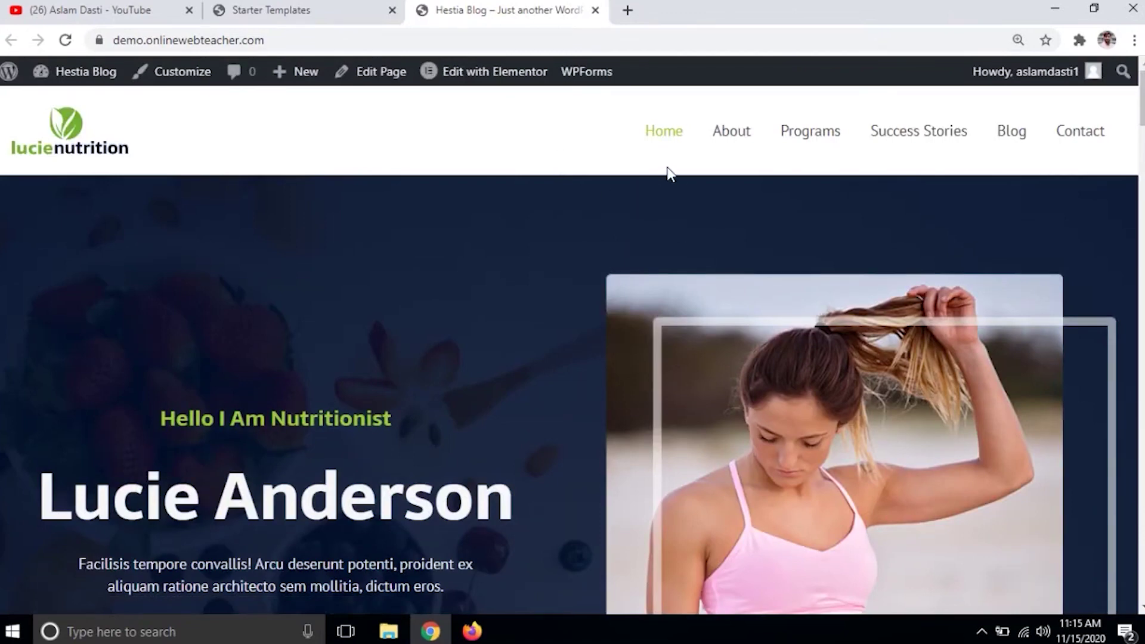
- Dismiss the import success message and open the account Profile settings
{"action": "left_click", "coordinate": [302, 10]}
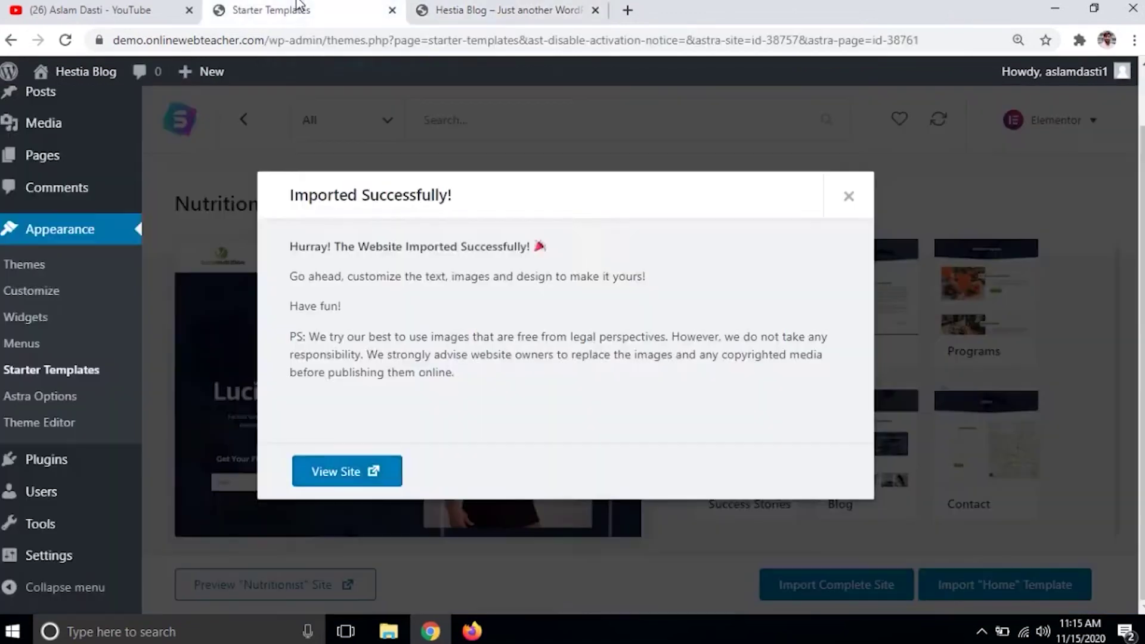
{"action": "left_click", "coordinate": [849, 197]}
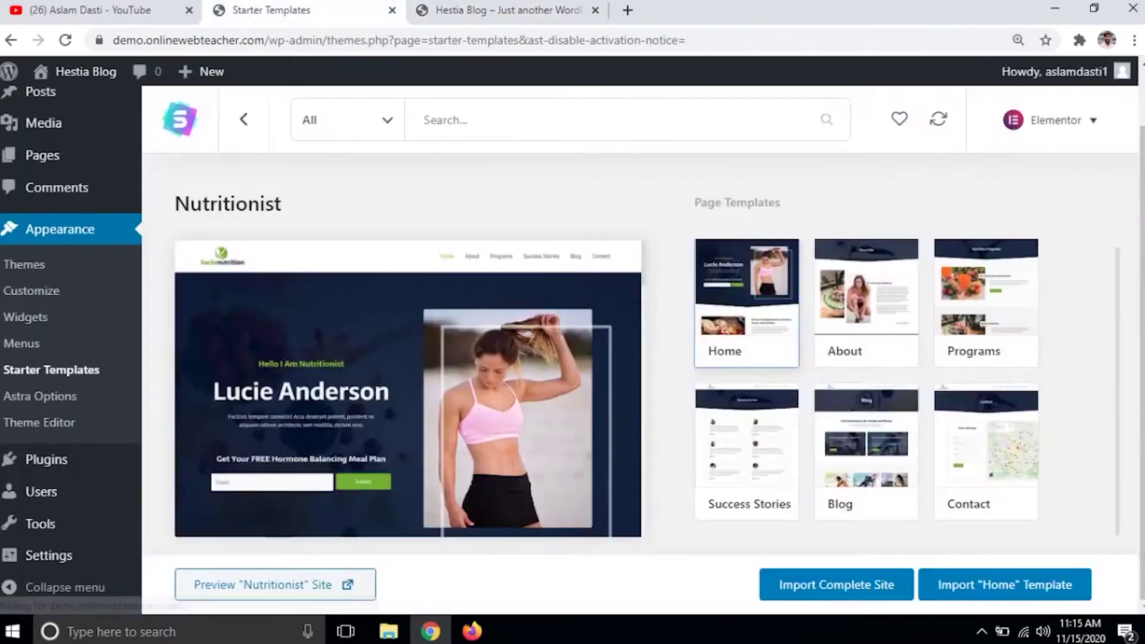
{"action": "mouse_move", "coordinate": [1055, 72]}
{"action": "left_click", "coordinate": [1023, 152]}
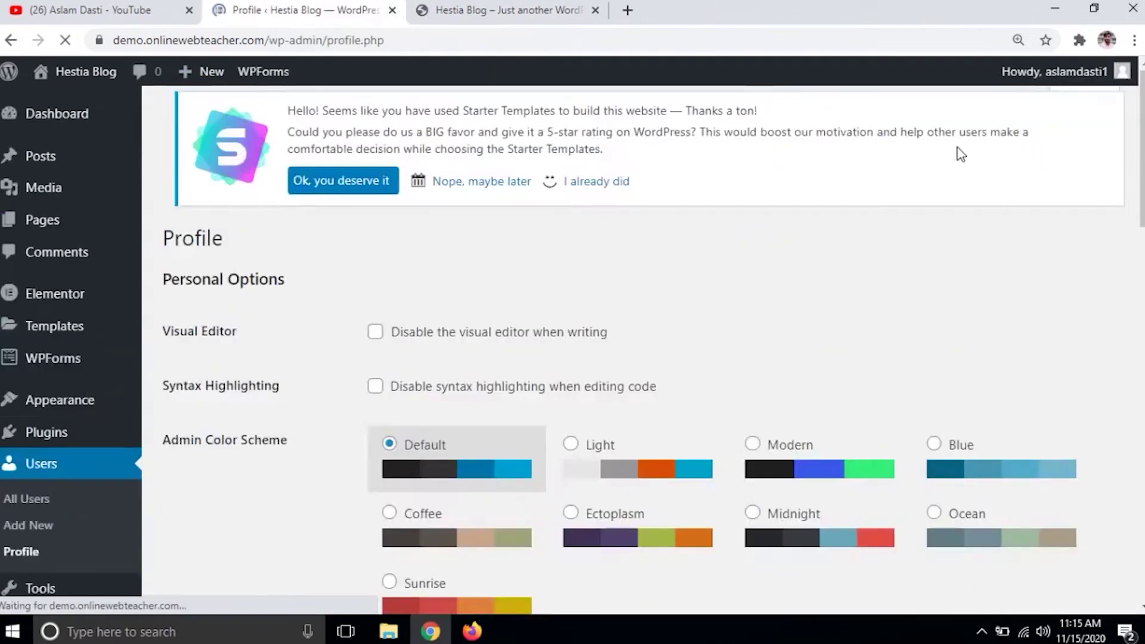
- Hide the admin toolbar when viewing the site, save the profile, and reload the live homepage
{"action": "left_click", "coordinate": [572, 11]}
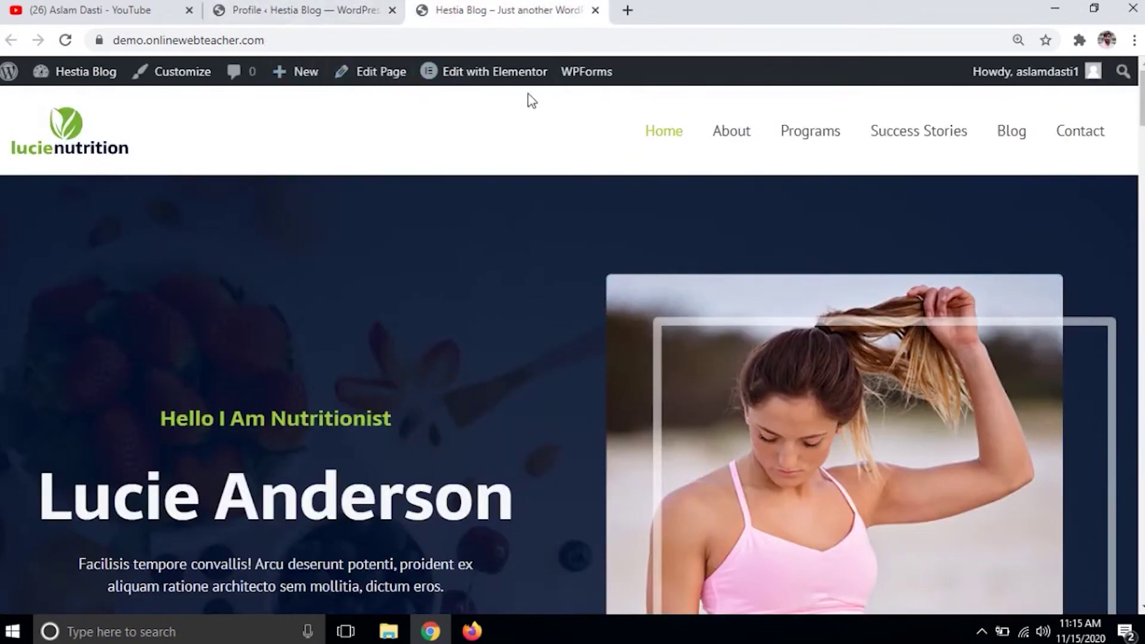
{"action": "left_click", "coordinate": [331, 8]}
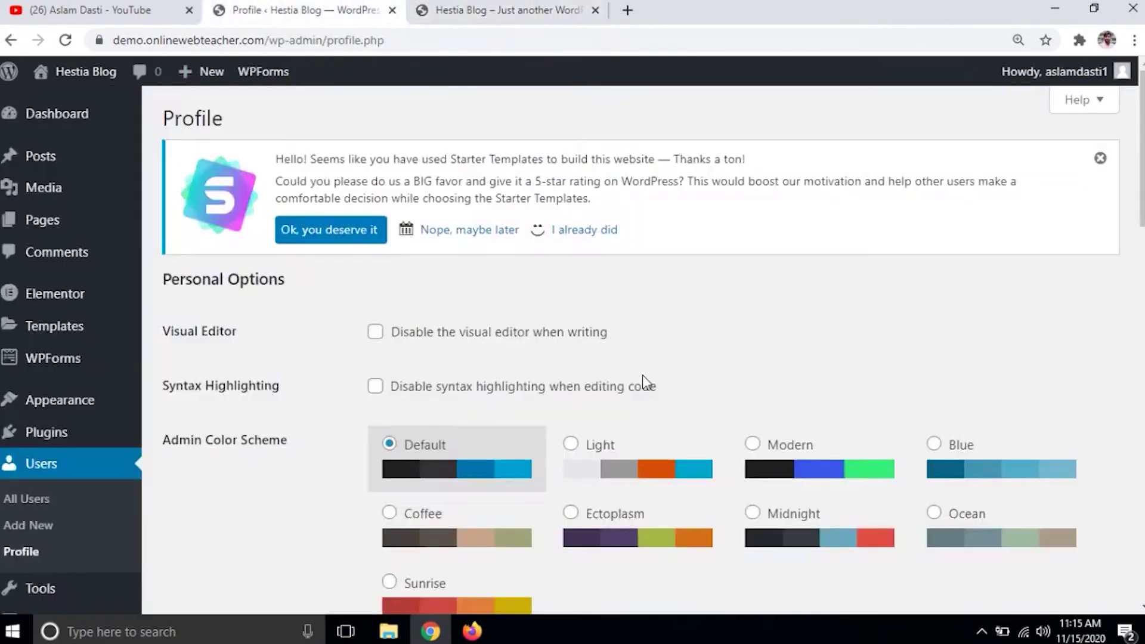
{"action": "scroll", "coordinate": [467, 454], "scroll_direction": "down", "scroll_amount": 6}
{"action": "left_click", "coordinate": [375, 306]}
{"action": "scroll", "coordinate": [352, 329], "scroll_direction": "down", "scroll_amount": 13}
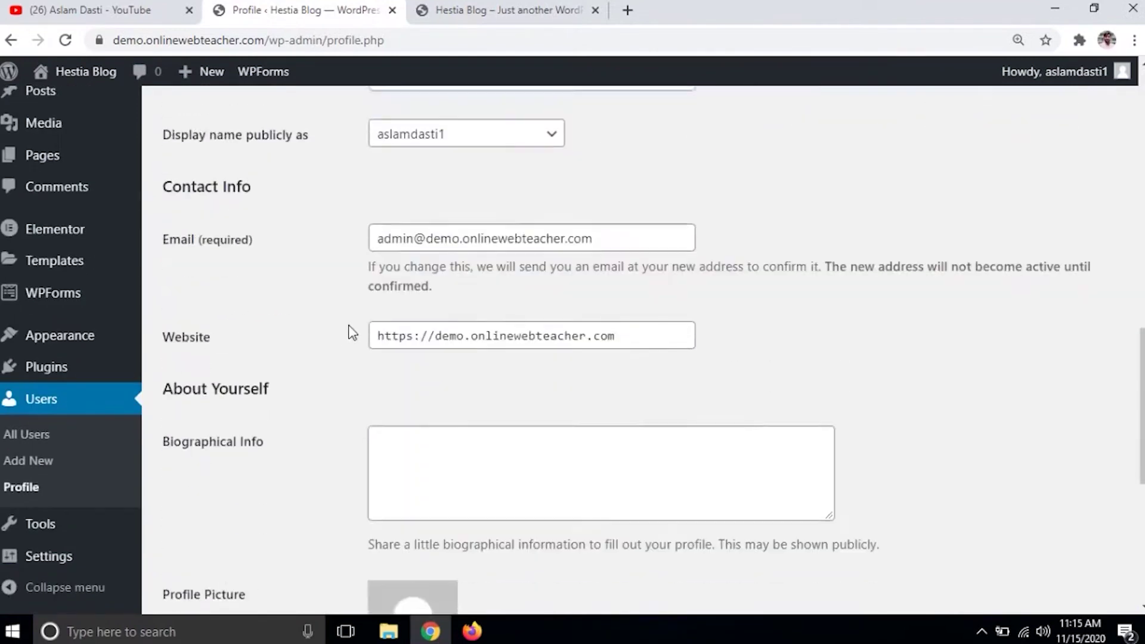
{"action": "left_click", "coordinate": [217, 525]}
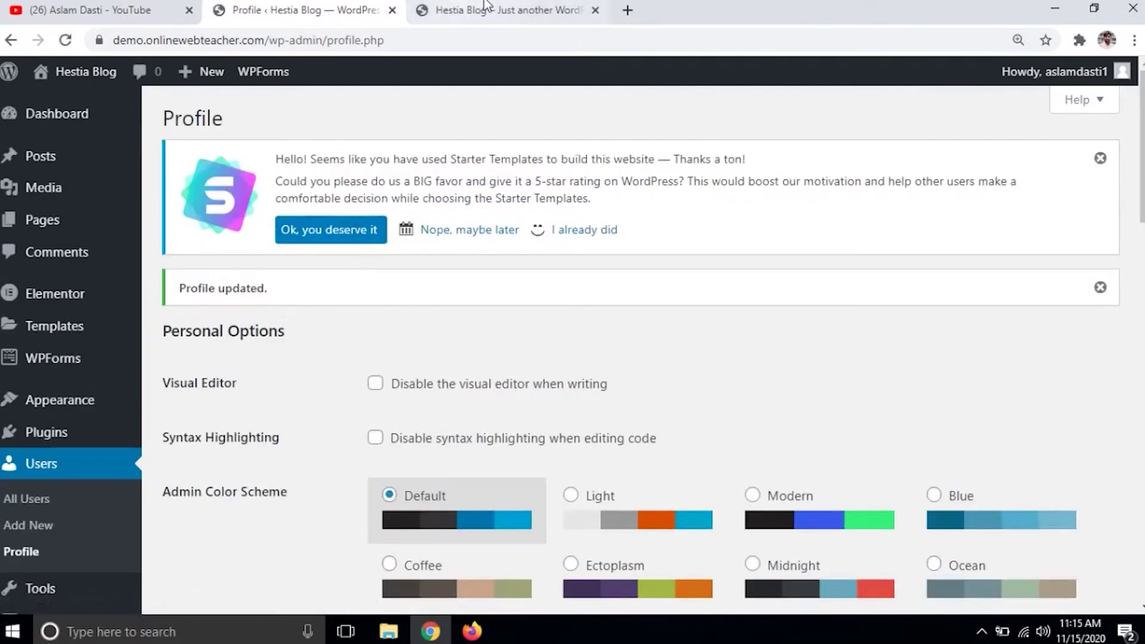
{"action": "left_click", "coordinate": [480, 10]}
{"action": "left_click", "coordinate": [65, 40]}
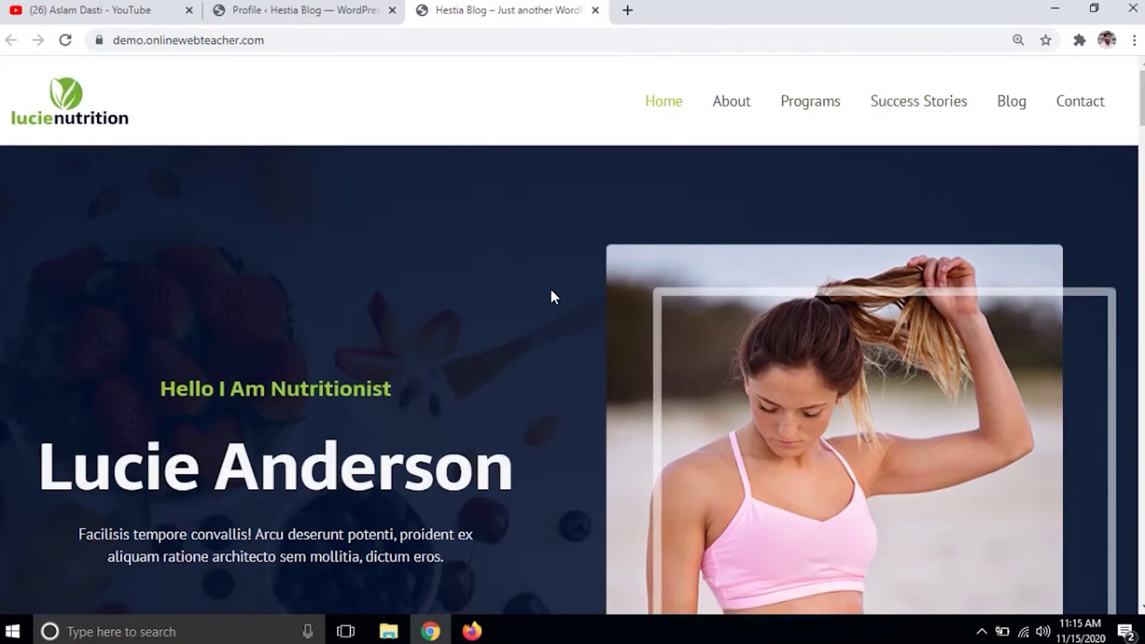
- Scroll through the live homepage and Blog page posts, then return to the Profile page
{"action": "scroll", "coordinate": [652, 286], "scroll_direction": "down", "scroll_amount": 15}
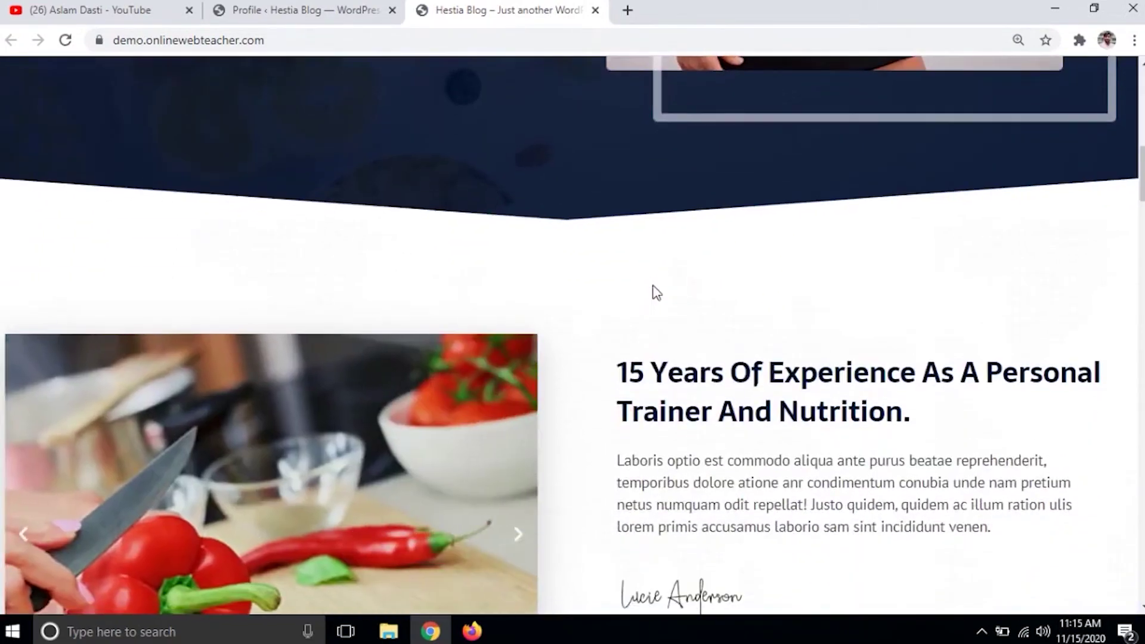
{"action": "scroll", "coordinate": [654, 290], "scroll_direction": "down", "scroll_amount": 2}
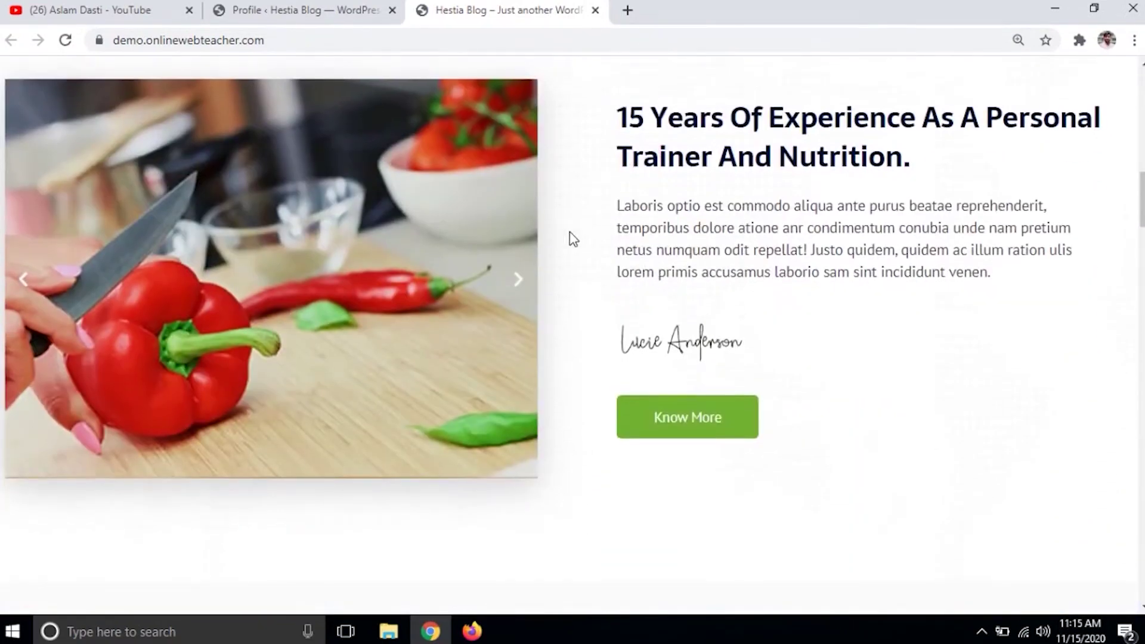
{"action": "scroll", "coordinate": [572, 238], "scroll_direction": "down", "scroll_amount": 10}
{"action": "scroll", "coordinate": [599, 290], "scroll_direction": "down", "scroll_amount": 15}
{"action": "scroll", "coordinate": [600, 292], "scroll_direction": "down", "scroll_amount": 15}
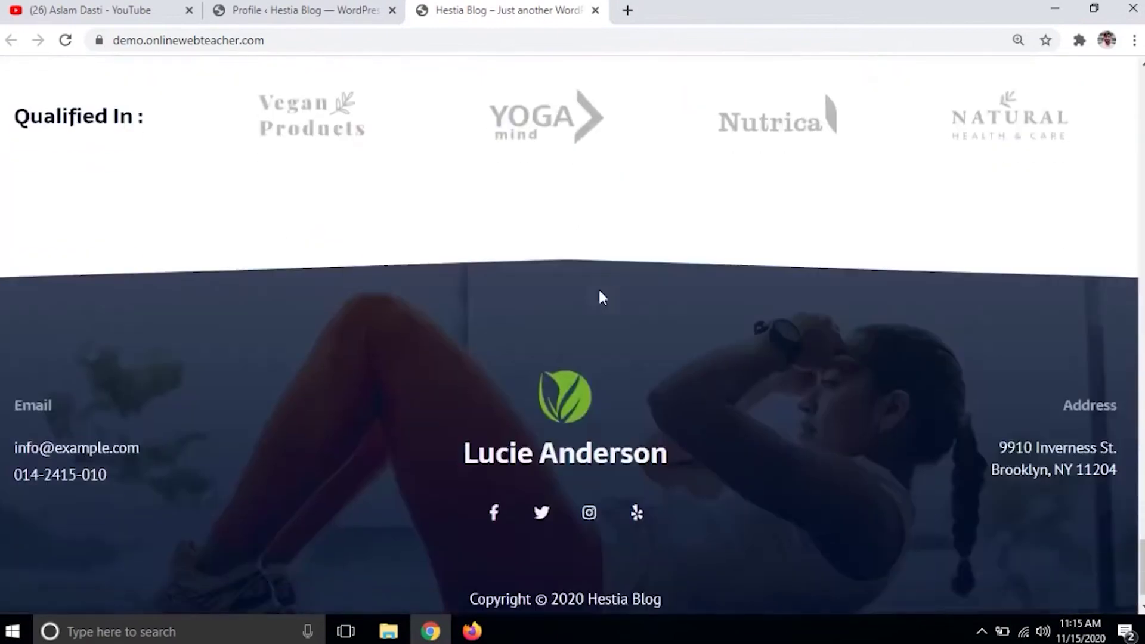
{"action": "scroll", "coordinate": [599, 287], "scroll_direction": "up", "scroll_amount": 4}
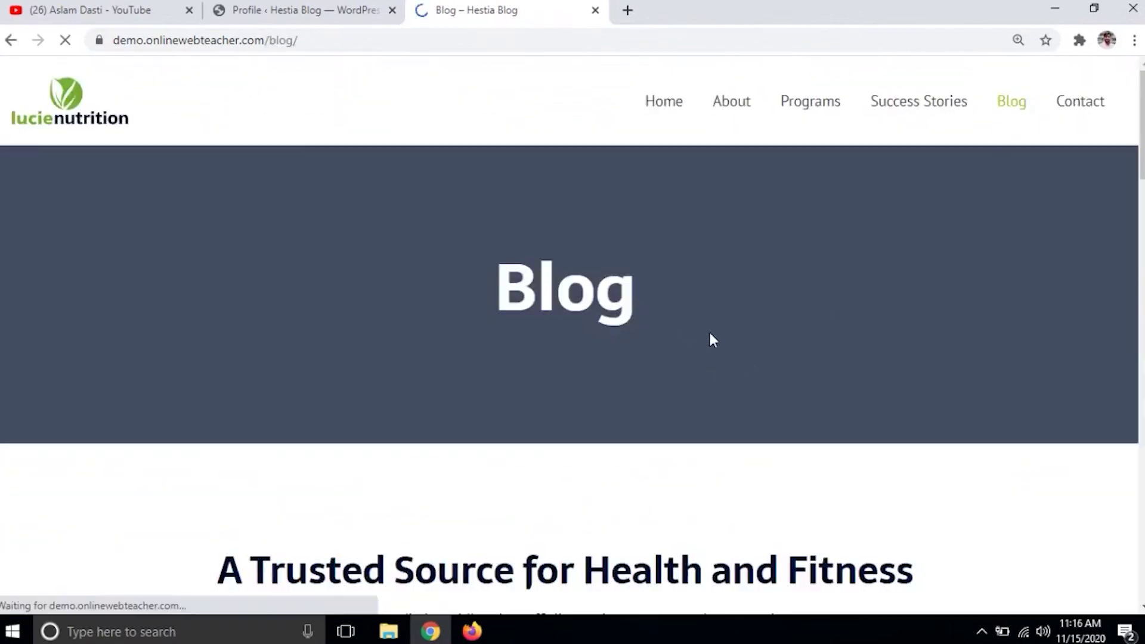
{"action": "scroll", "coordinate": [715, 331], "scroll_direction": "down", "scroll_amount": 9}
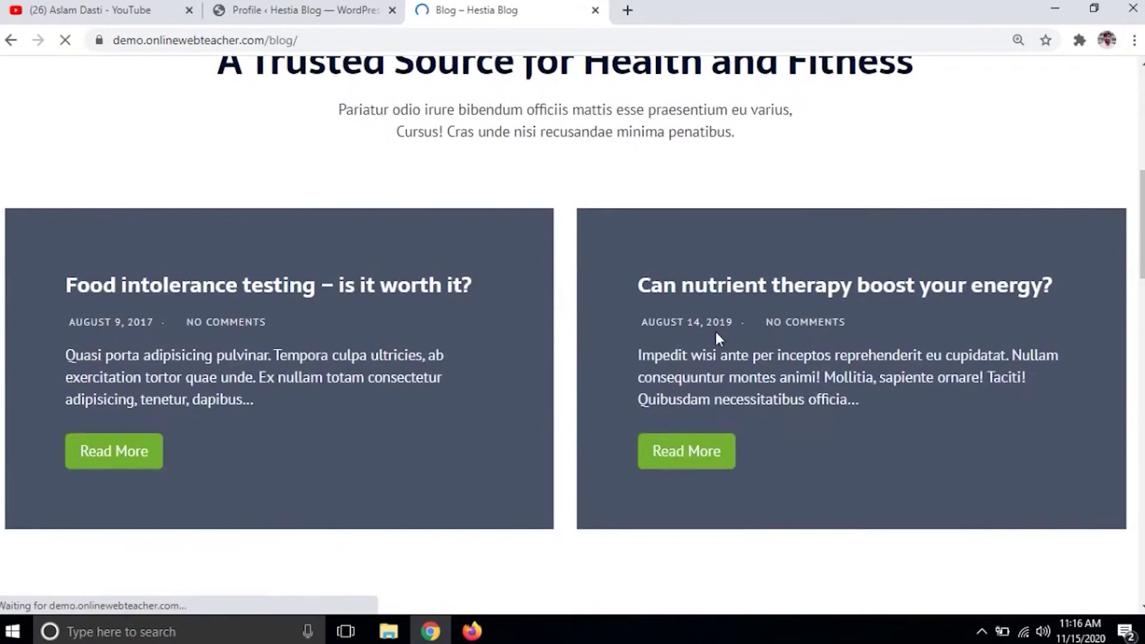
{"action": "scroll", "coordinate": [554, 286], "scroll_direction": "down", "scroll_amount": 5}
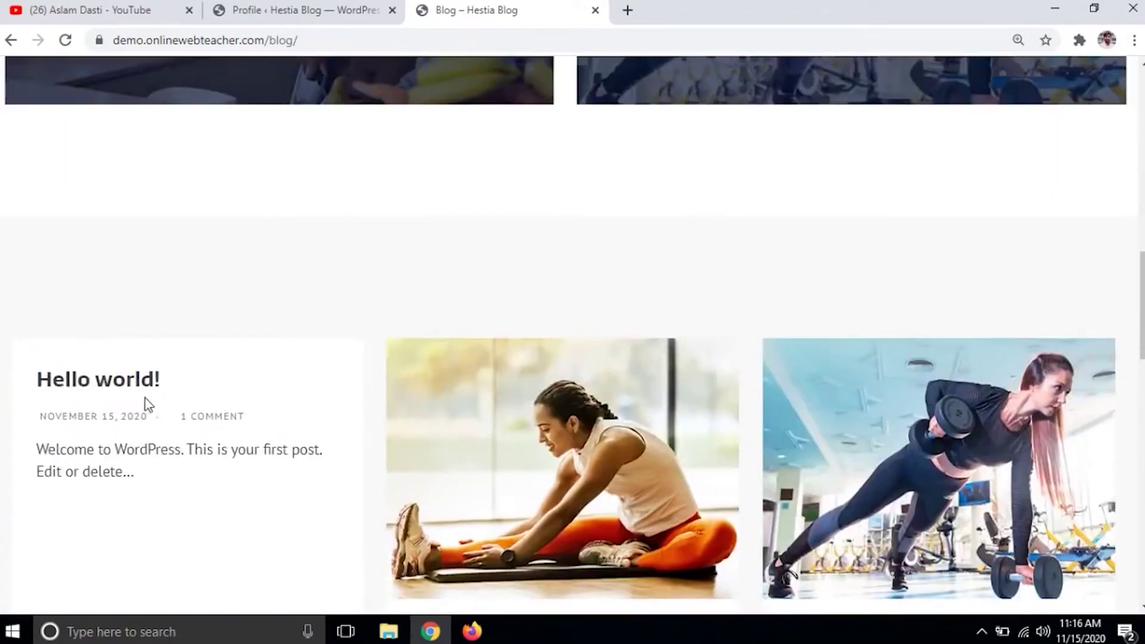
{"action": "scroll", "coordinate": [330, 361], "scroll_direction": "down", "scroll_amount": 6}
{"action": "scroll", "coordinate": [348, 395], "scroll_direction": "down", "scroll_amount": 4}
{"action": "scroll", "coordinate": [364, 325], "scroll_direction": "down", "scroll_amount": 7}
{"action": "scroll", "coordinate": [363, 322], "scroll_direction": "up", "scroll_amount": 10}
{"action": "scroll", "coordinate": [363, 323], "scroll_direction": "down", "scroll_amount": 5}
{"action": "left_click", "coordinate": [324, 10]}
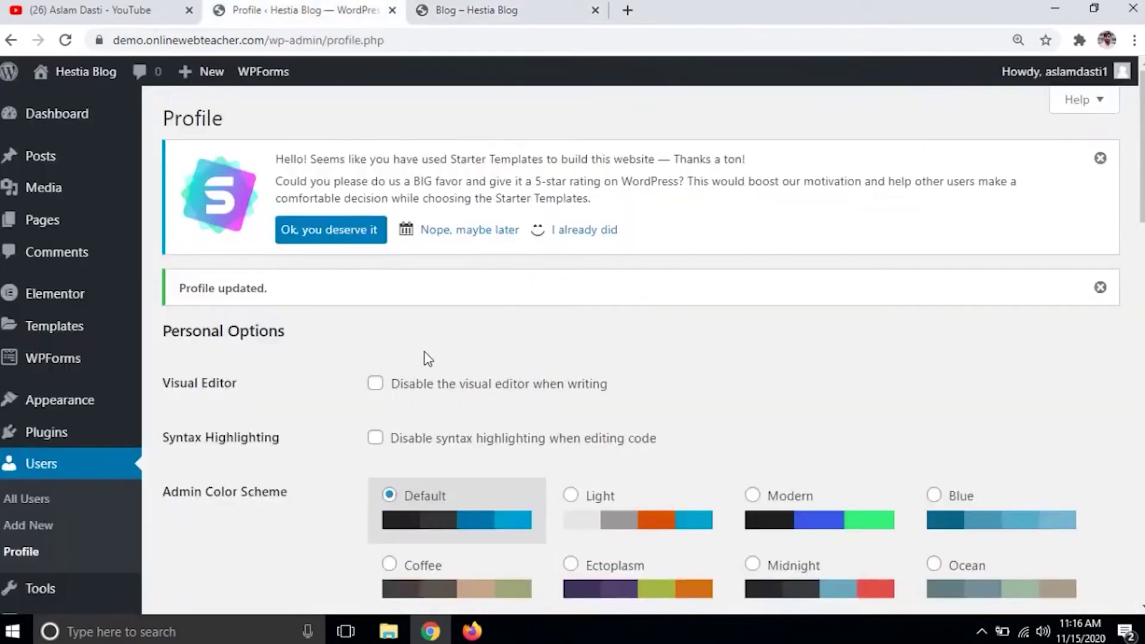
- Dismiss the Starter Templates rating notice and bring up the All Pages list
{"action": "left_click", "coordinate": [1100, 160]}
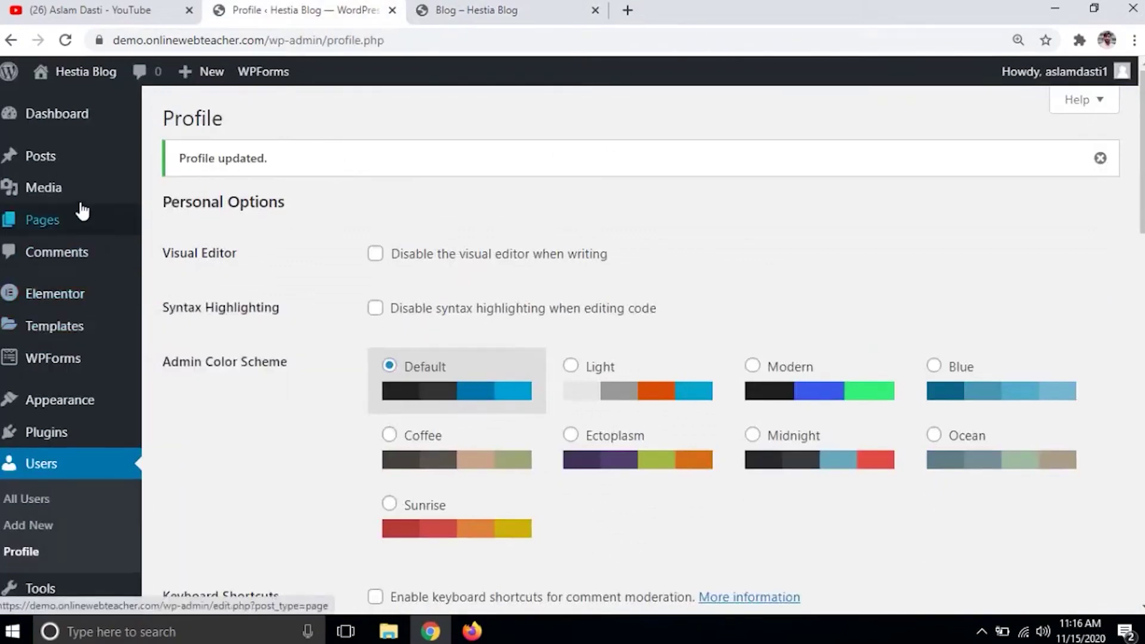
{"action": "mouse_move", "coordinate": [56, 219]}
{"action": "left_click", "coordinate": [191, 222]}
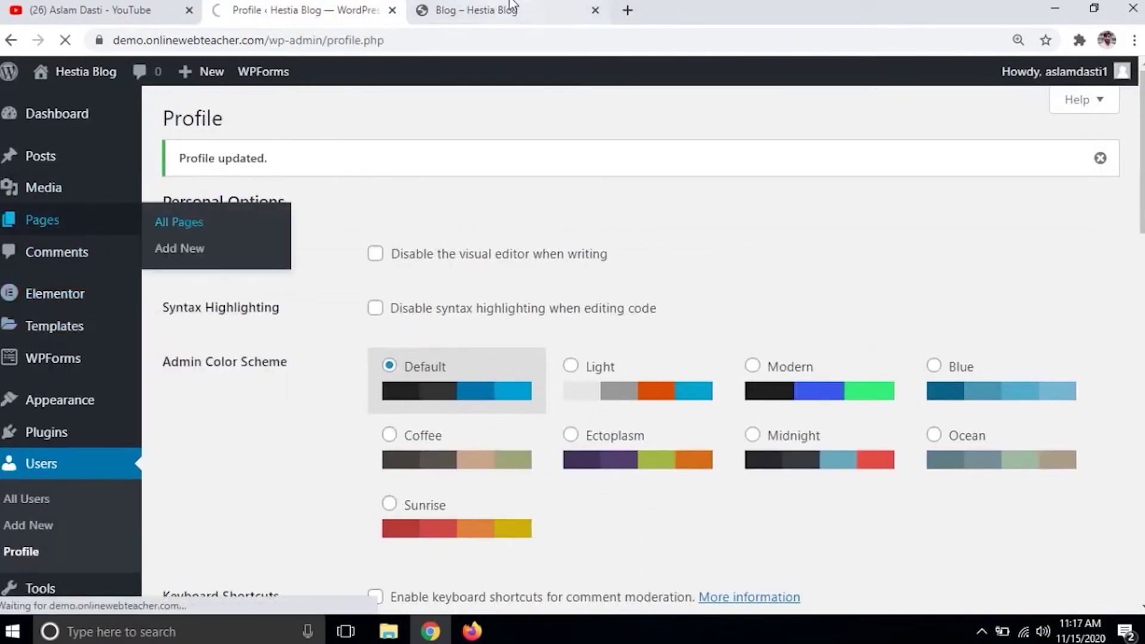
{"action": "left_click", "coordinate": [502, 7]}
{"action": "scroll", "coordinate": [626, 222], "scroll_direction": "up", "scroll_amount": 10}
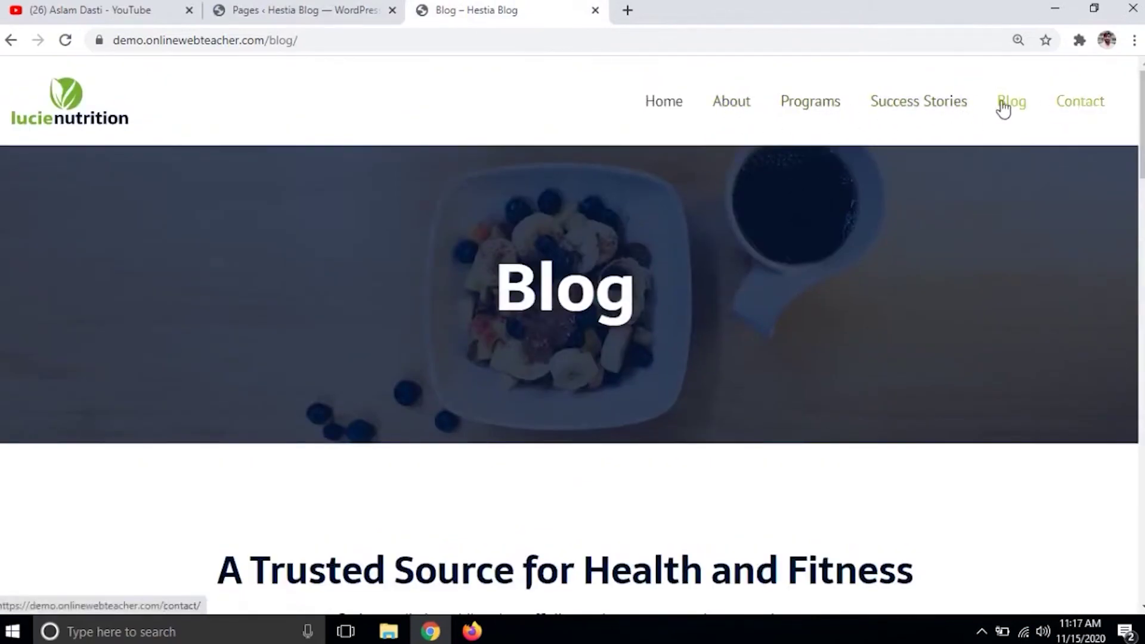
{"action": "left_click", "coordinate": [290, 9]}
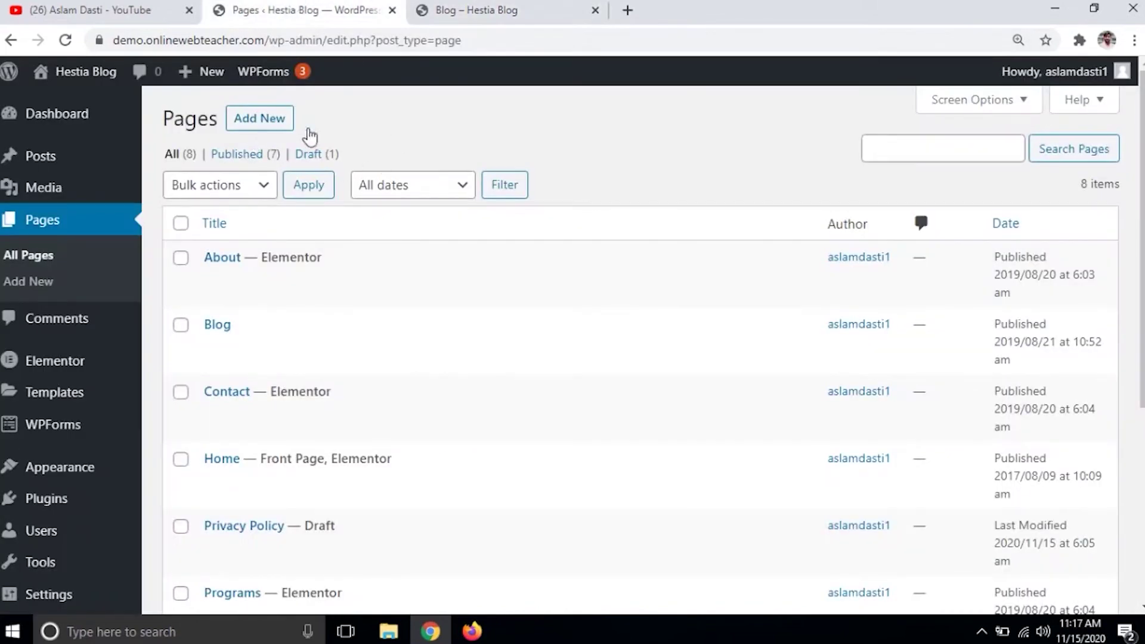
{"action": "left_click", "coordinate": [268, 123]}
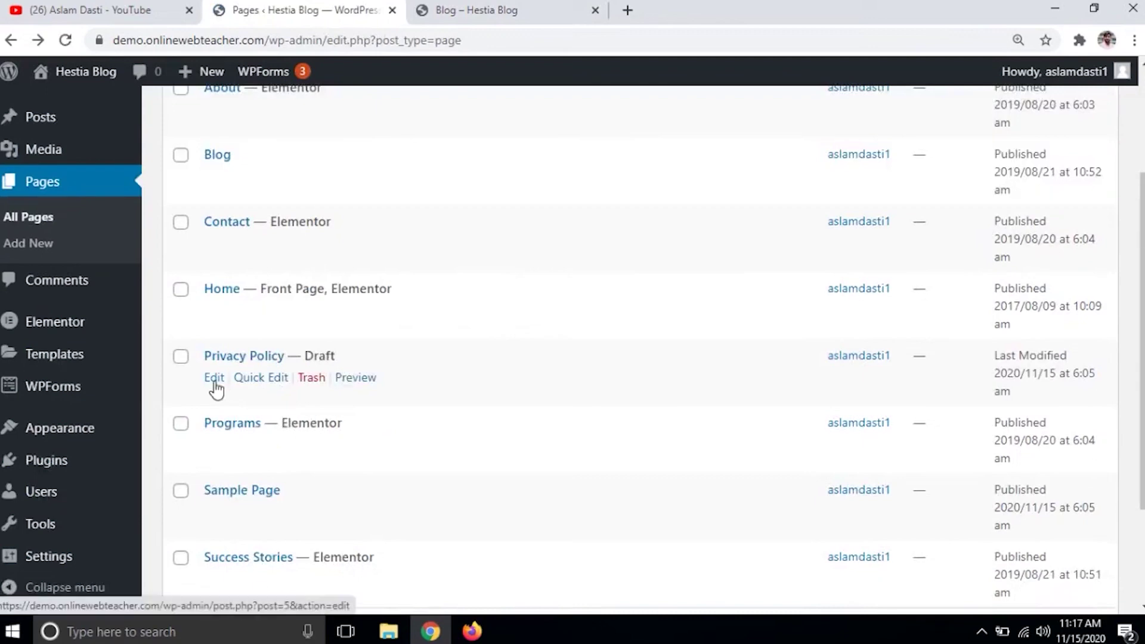
- Open the Privacy Policy editor and a blank Add New page, each in its own tab
{"action": "right_click", "coordinate": [212, 380]}
{"action": "left_click", "coordinate": [255, 391]}
{"action": "scroll", "coordinate": [338, 350], "scroll_direction": "up", "scroll_amount": 1}
{"action": "scroll", "coordinate": [338, 350], "scroll_direction": "up", "scroll_amount": 3}
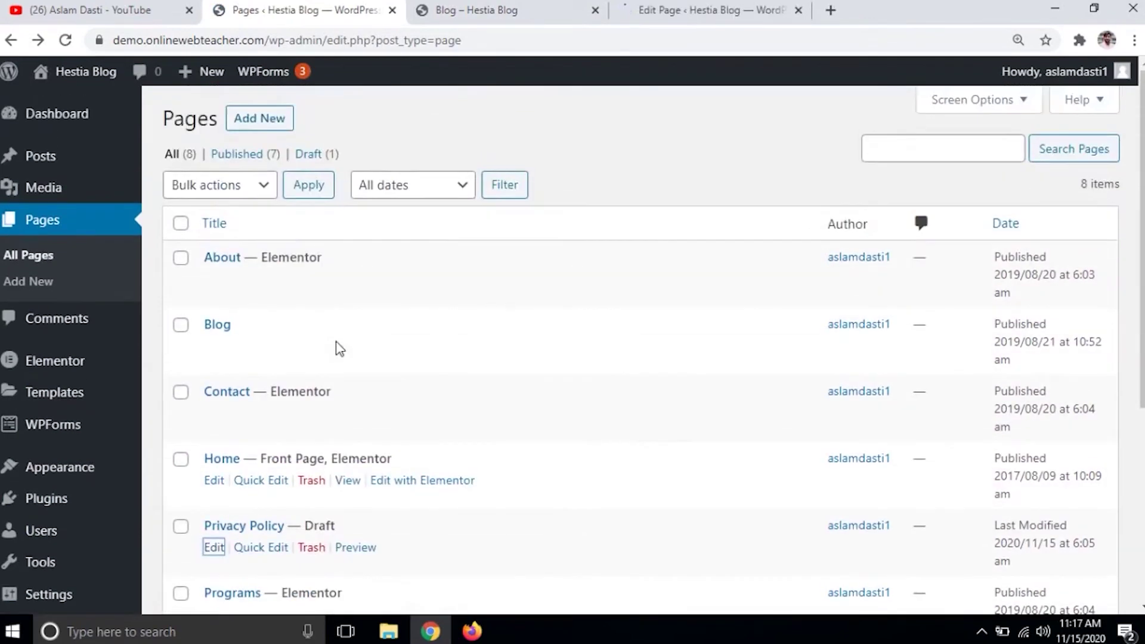
{"action": "right_click", "coordinate": [248, 121]}
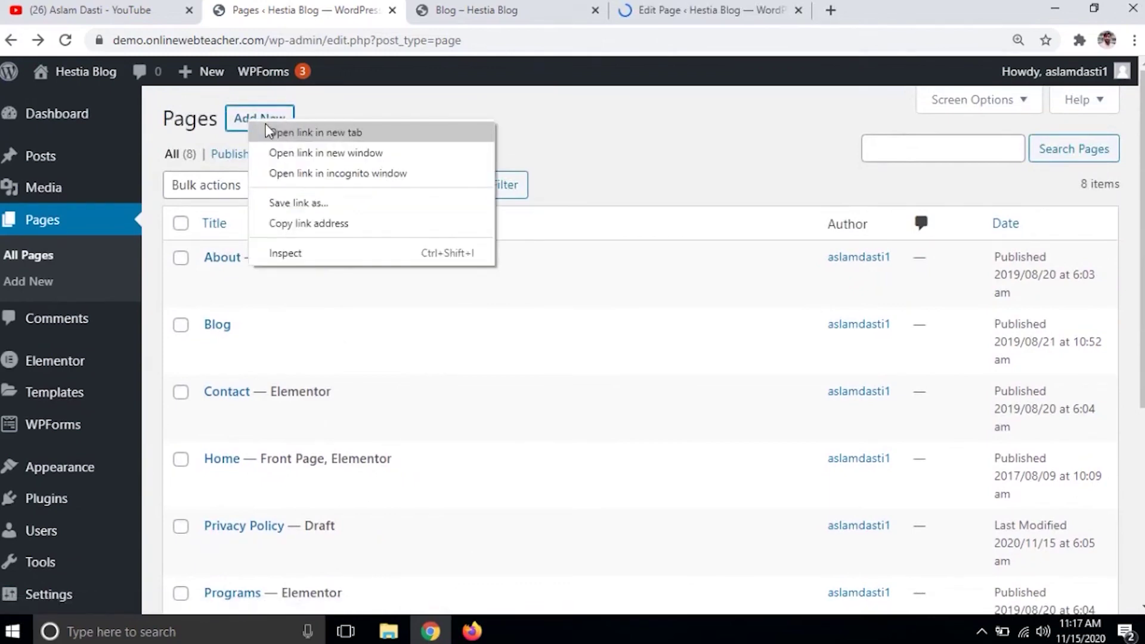
{"action": "left_click", "coordinate": [269, 130]}
{"action": "left_click", "coordinate": [707, 6]}
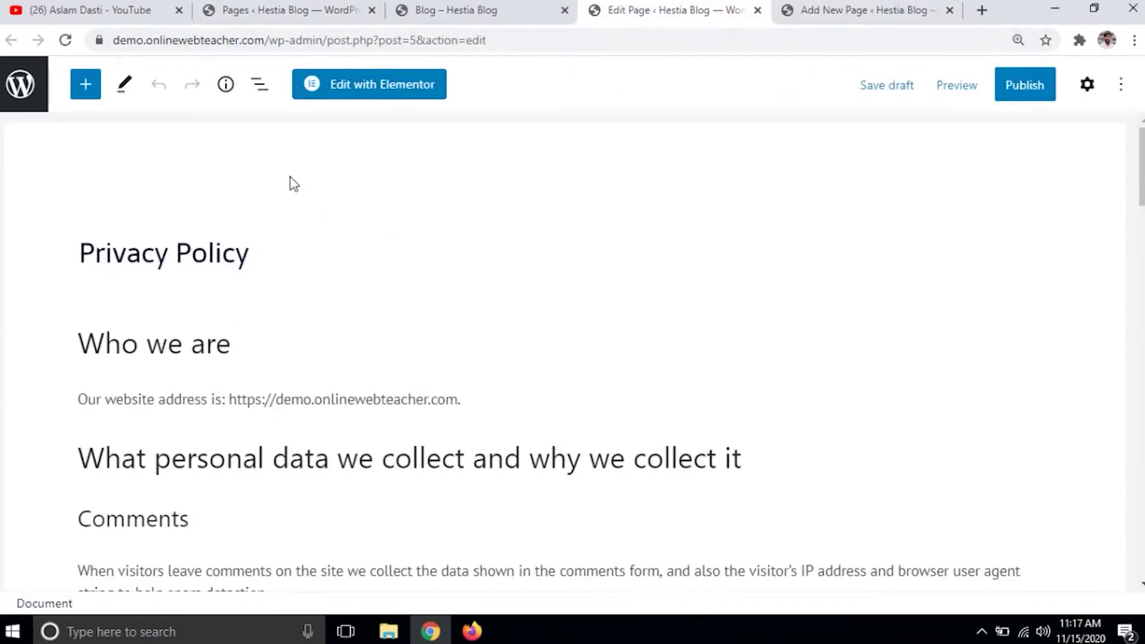
- Publish the Privacy Policy draft, then title the blank new page 'Disclaimer'
{"action": "left_click", "coordinate": [1025, 89]}
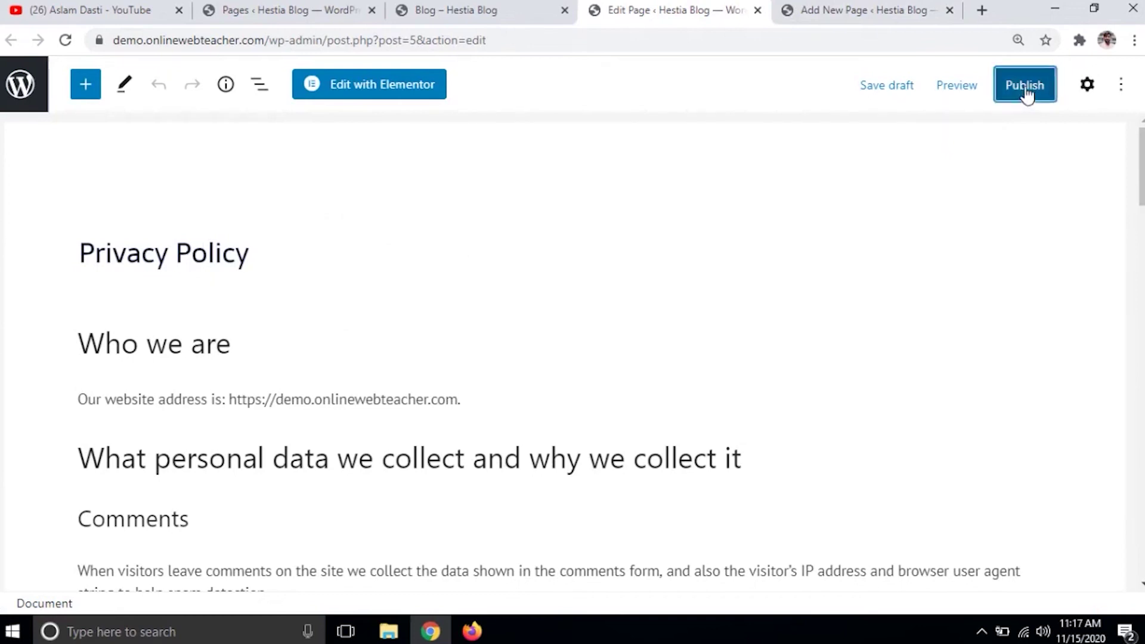
{"action": "left_click", "coordinate": [978, 90]}
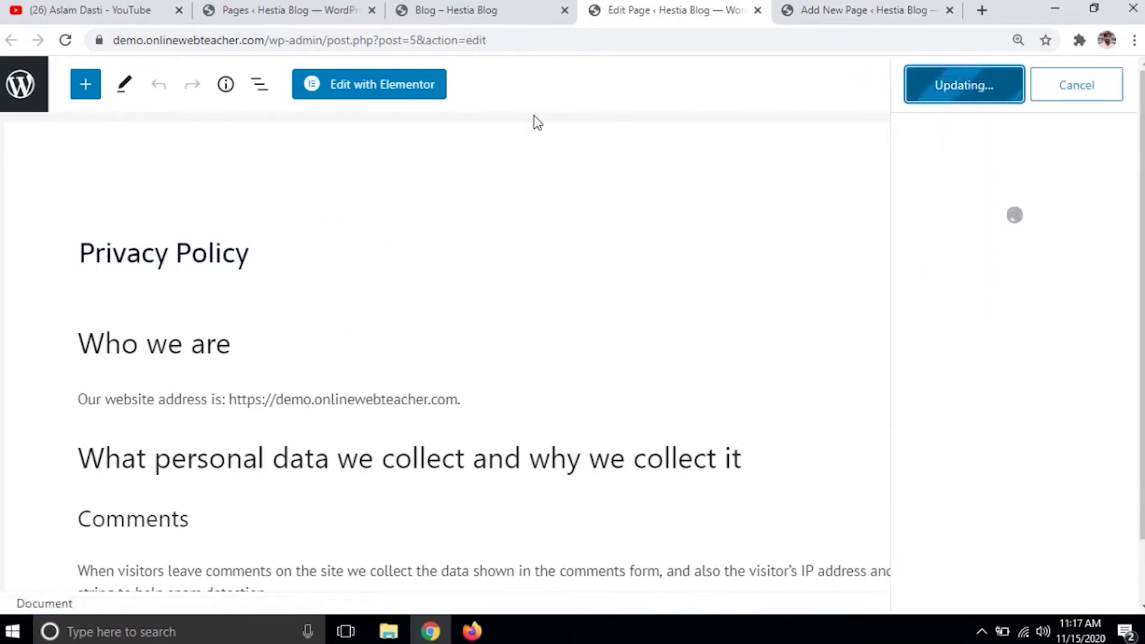
{"action": "left_click", "coordinate": [861, 11]}
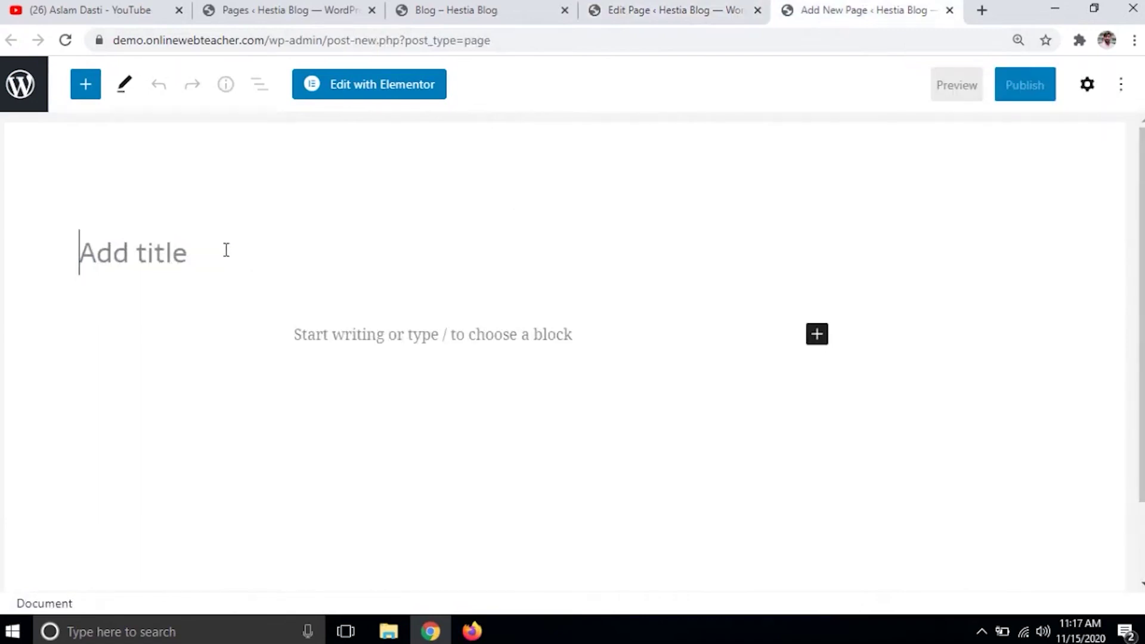
{"action": "type", "text": "Disl"}
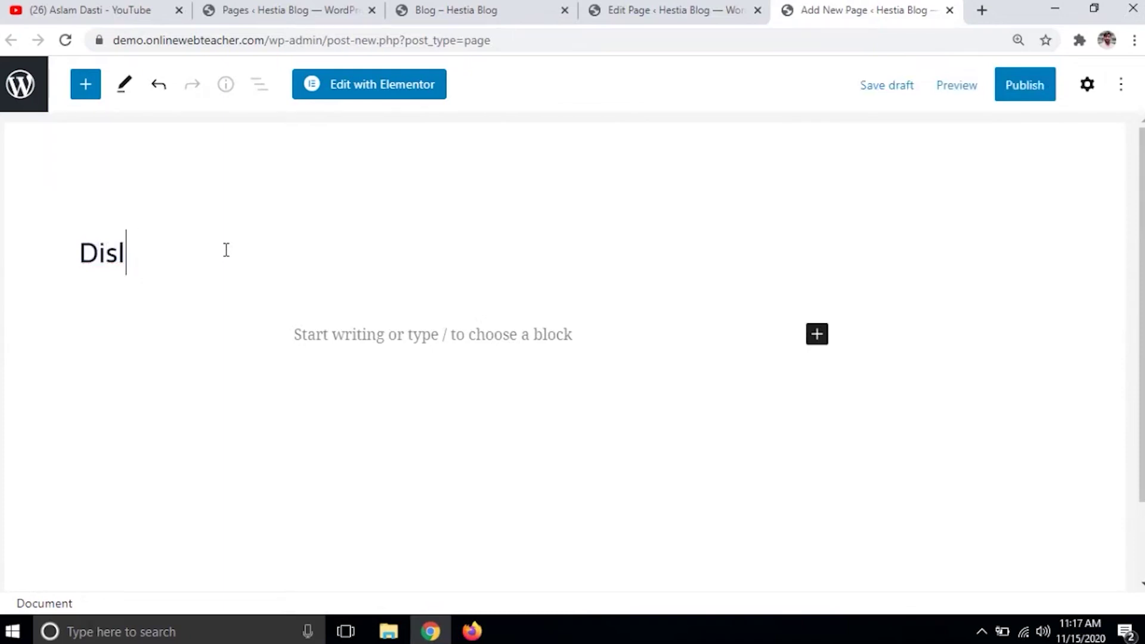
{"action": "type", "text": "isclaime"}
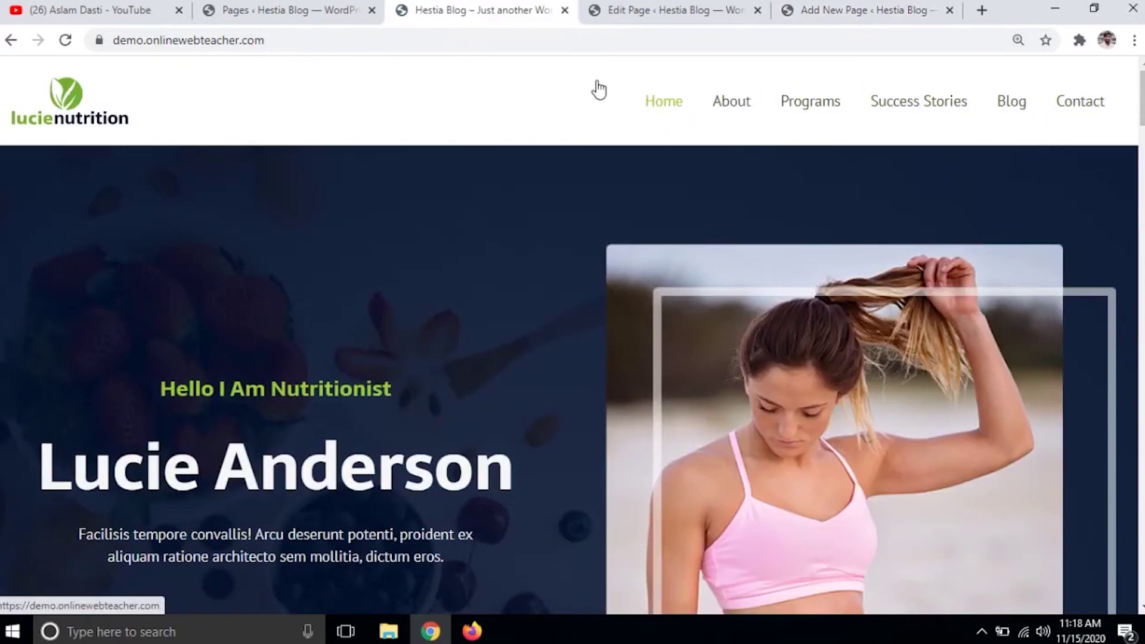
- Go from the pages list to the Menus settings
{"action": "left_click", "coordinate": [255, 14]}
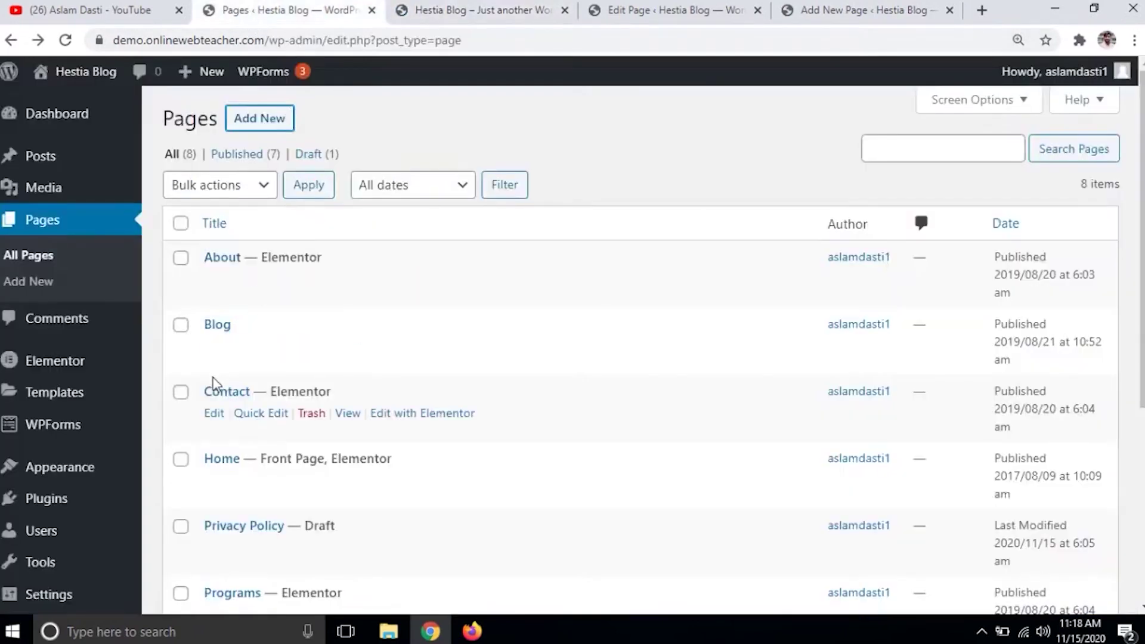
{"action": "scroll", "coordinate": [215, 384], "scroll_direction": "down", "scroll_amount": 3}
{"action": "mouse_move", "coordinate": [77, 438]}
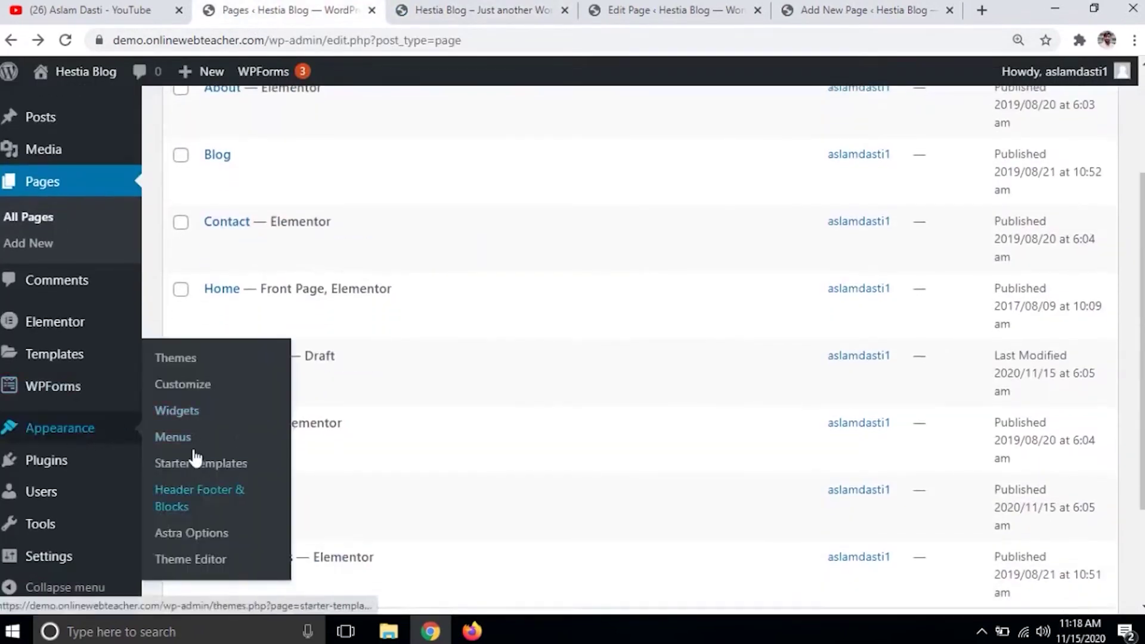
{"action": "left_click", "coordinate": [173, 438]}
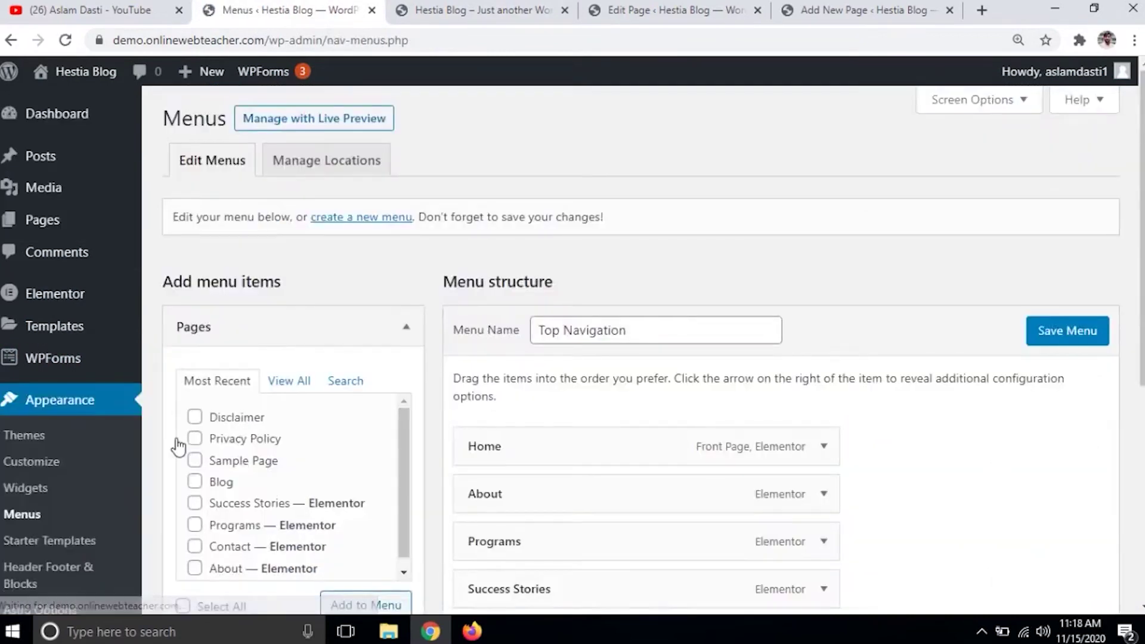
- Add Disclaimer and Privacy Policy to the Top Navigation menu and save it
{"action": "scroll", "coordinate": [250, 328], "scroll_direction": "down", "scroll_amount": 2}
{"action": "left_click", "coordinate": [295, 213]}
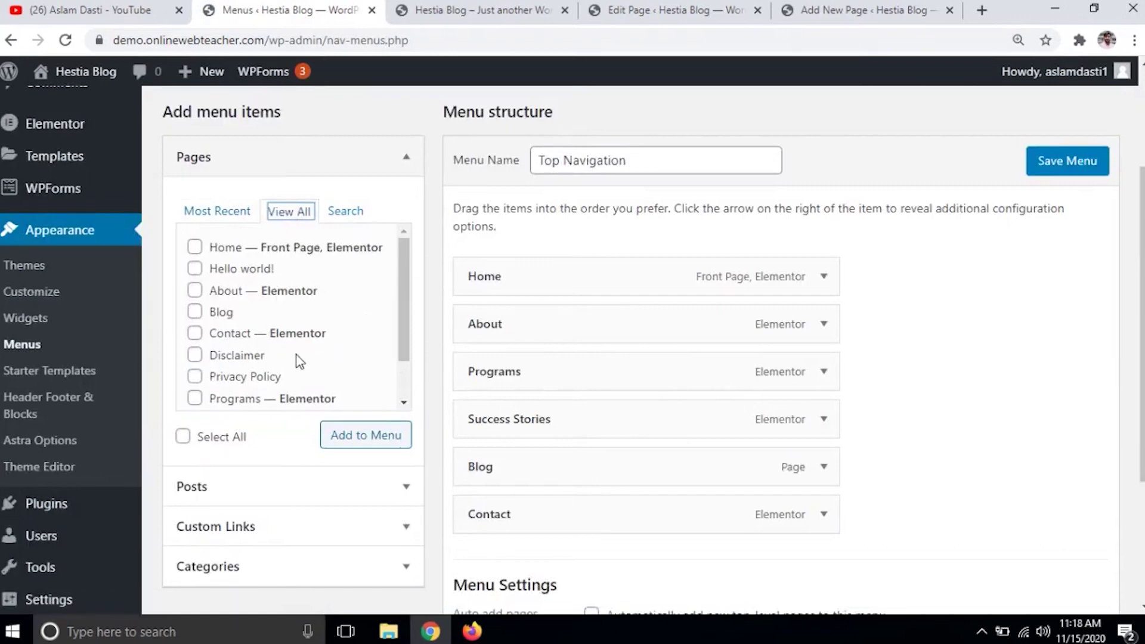
{"action": "left_click", "coordinate": [195, 356]}
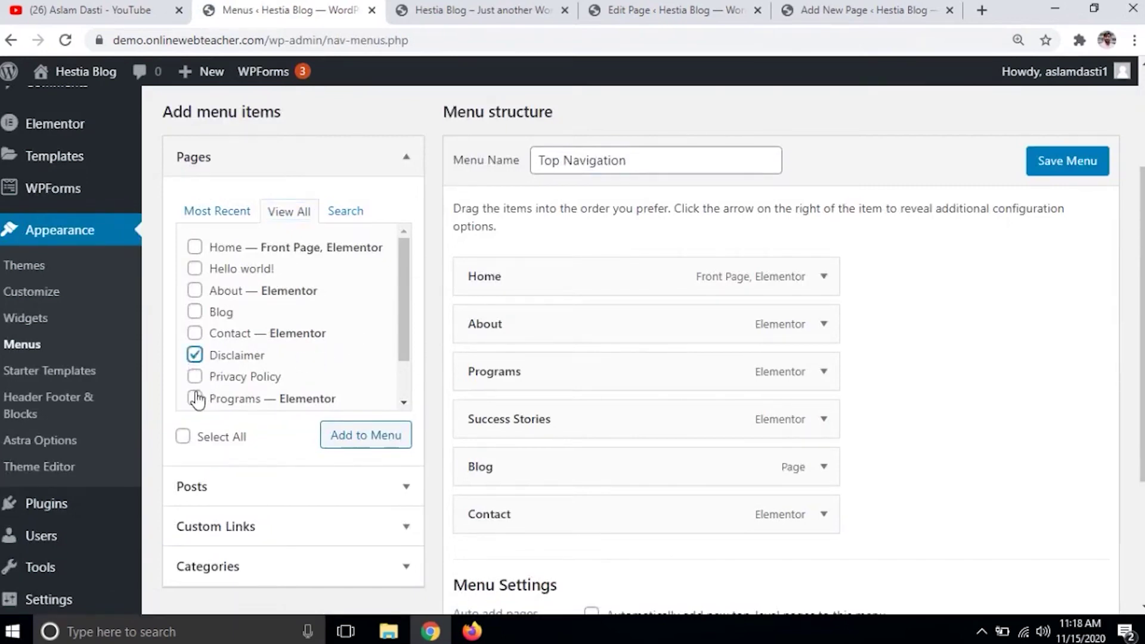
{"action": "left_click", "coordinate": [196, 378]}
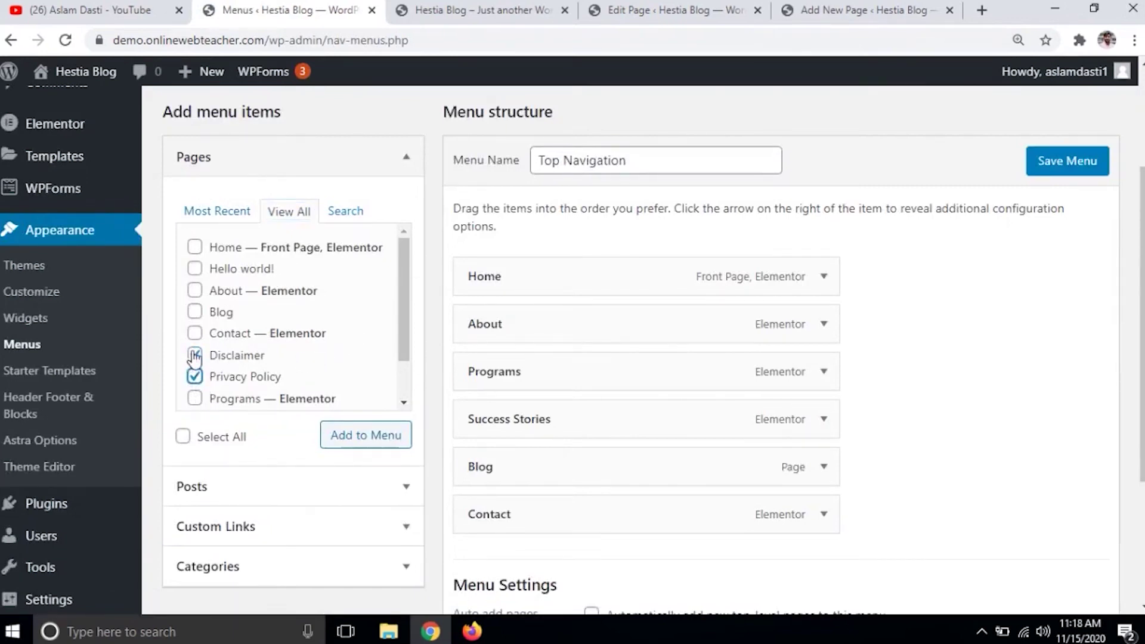
{"action": "left_click", "coordinate": [364, 446]}
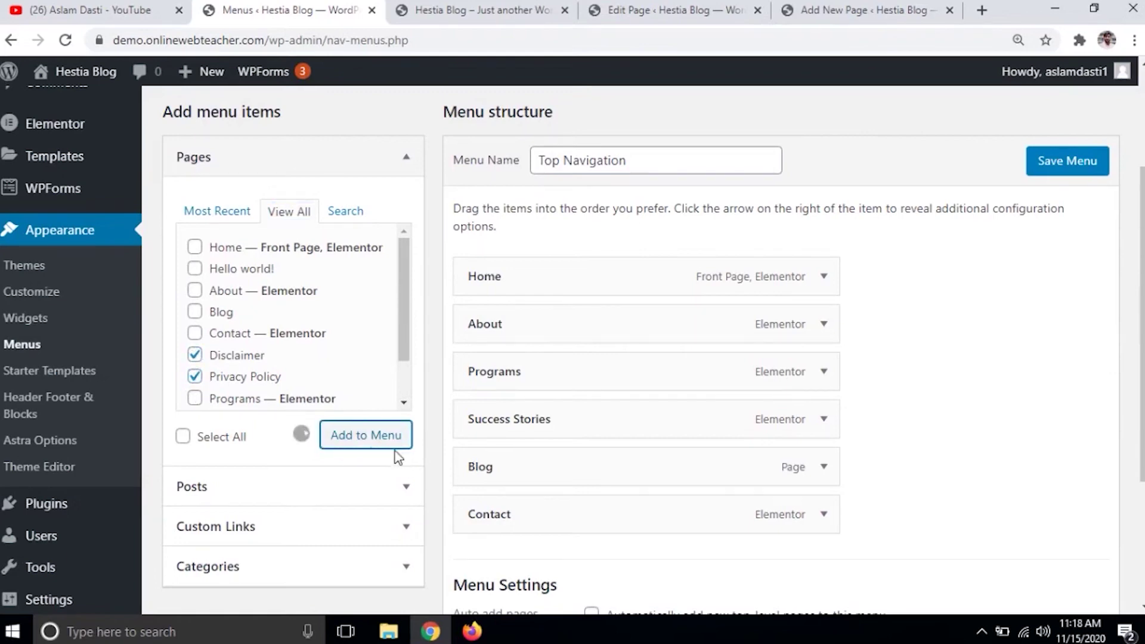
{"action": "scroll", "coordinate": [853, 462], "scroll_direction": "down", "scroll_amount": 5}
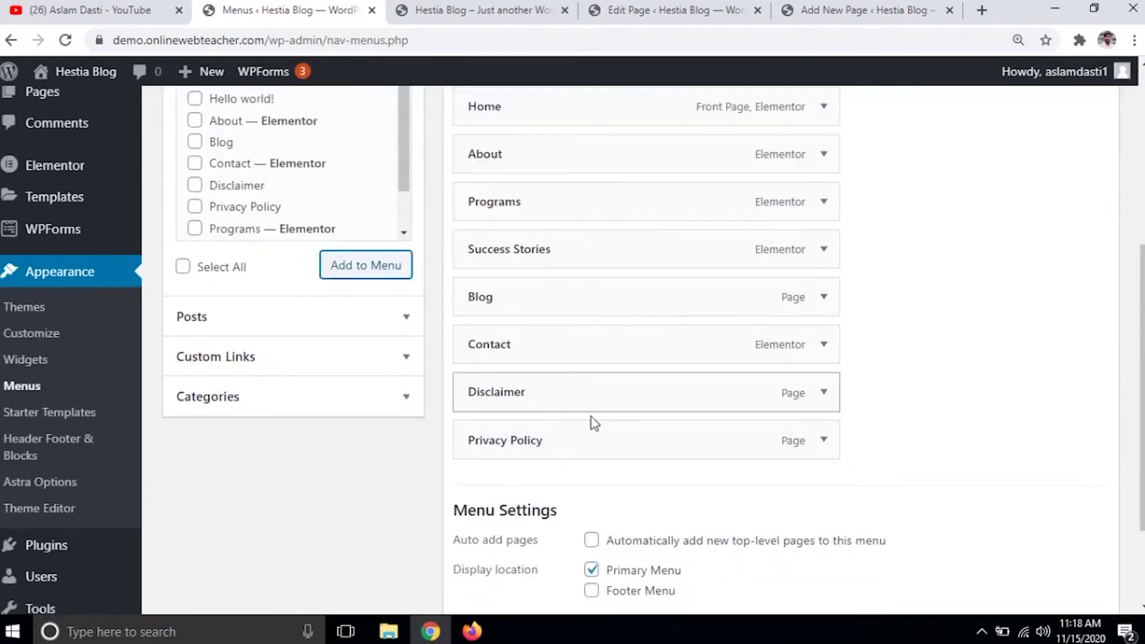
{"action": "left_click", "coordinate": [1071, 506]}
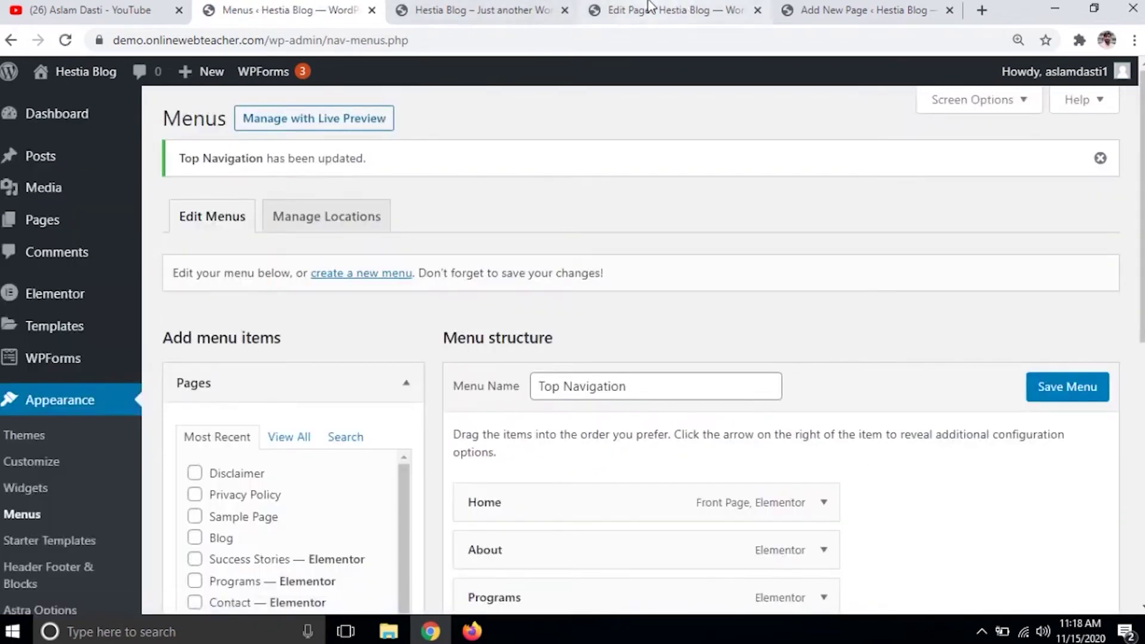
{"action": "left_click", "coordinate": [438, 7]}
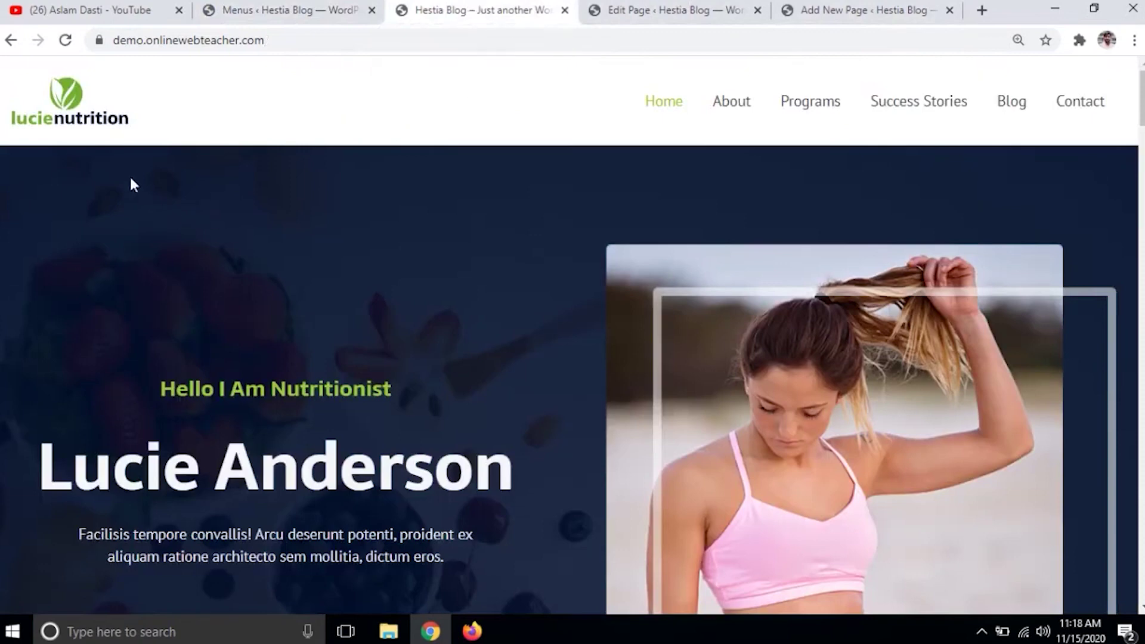
- Reload the homepage to verify Disclaimer and Privacy Policy in the navigation, then return to Menus
{"action": "left_click", "coordinate": [65, 40]}
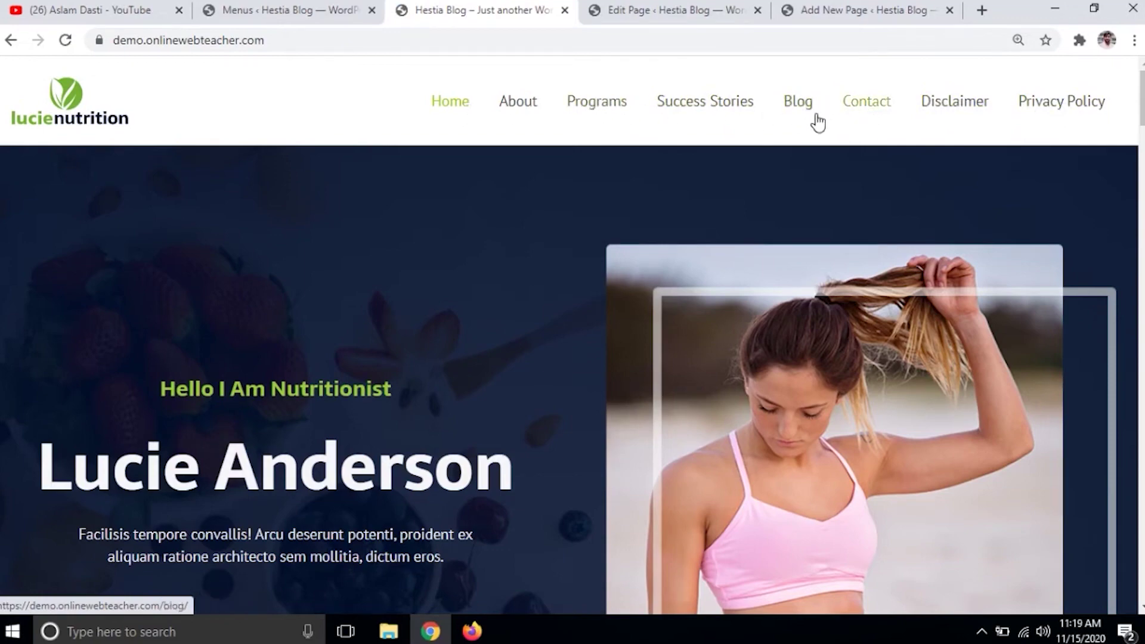
{"action": "left_click", "coordinate": [233, 7]}
{"action": "scroll", "coordinate": [748, 461], "scroll_direction": "down", "scroll_amount": 7}
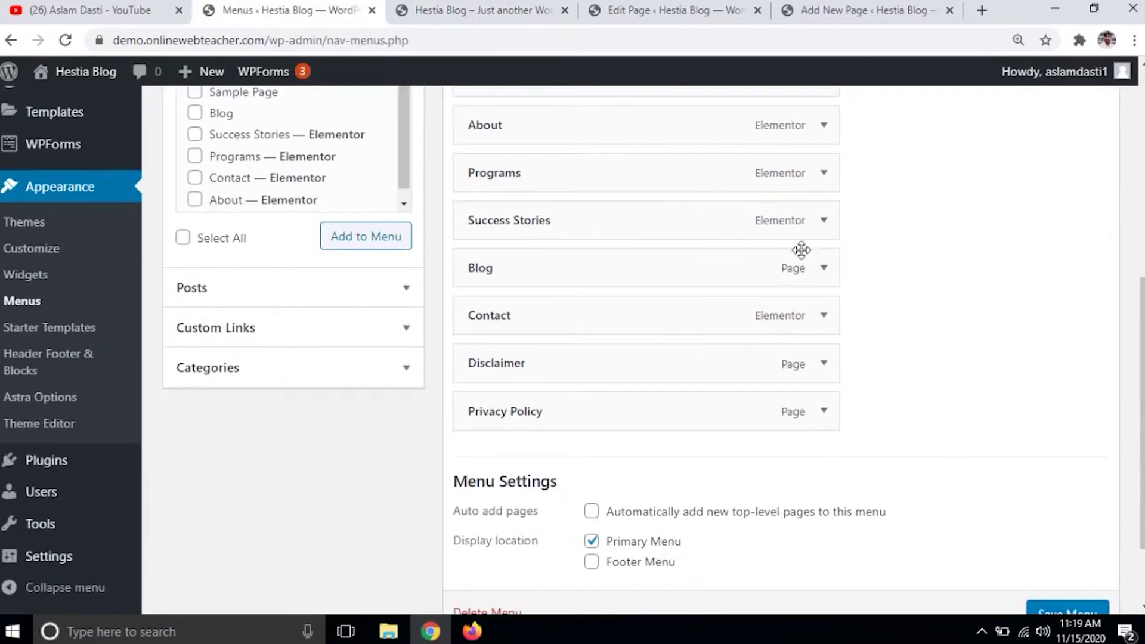
- Remove Programs from the Top Navigation menu structure and save the menu
{"action": "left_click", "coordinate": [823, 174]}
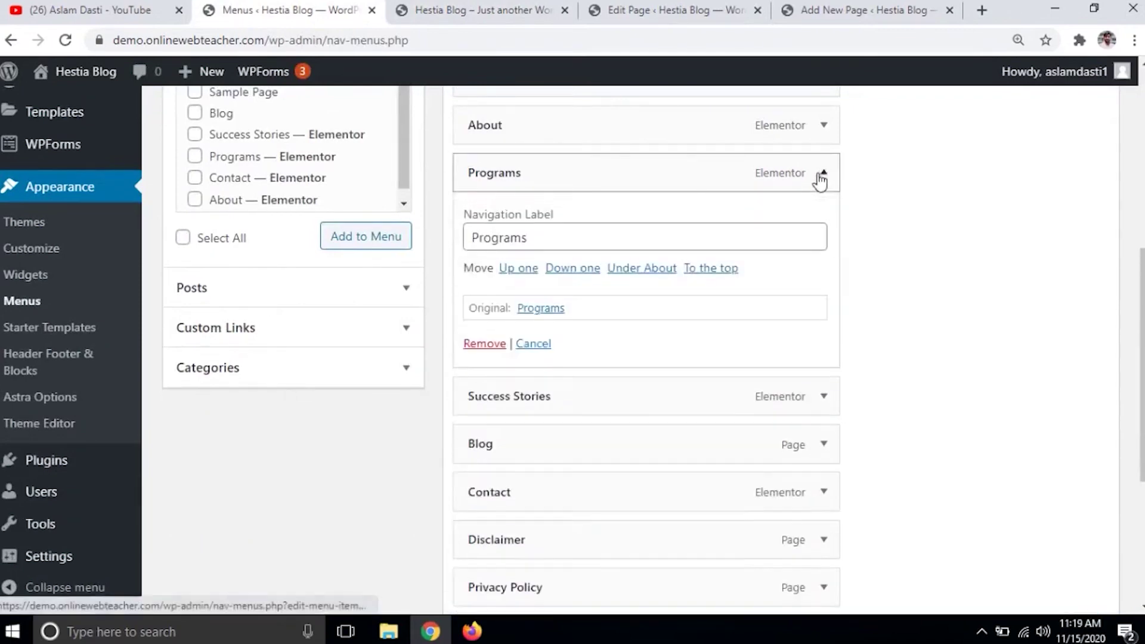
{"action": "left_click", "coordinate": [478, 340]}
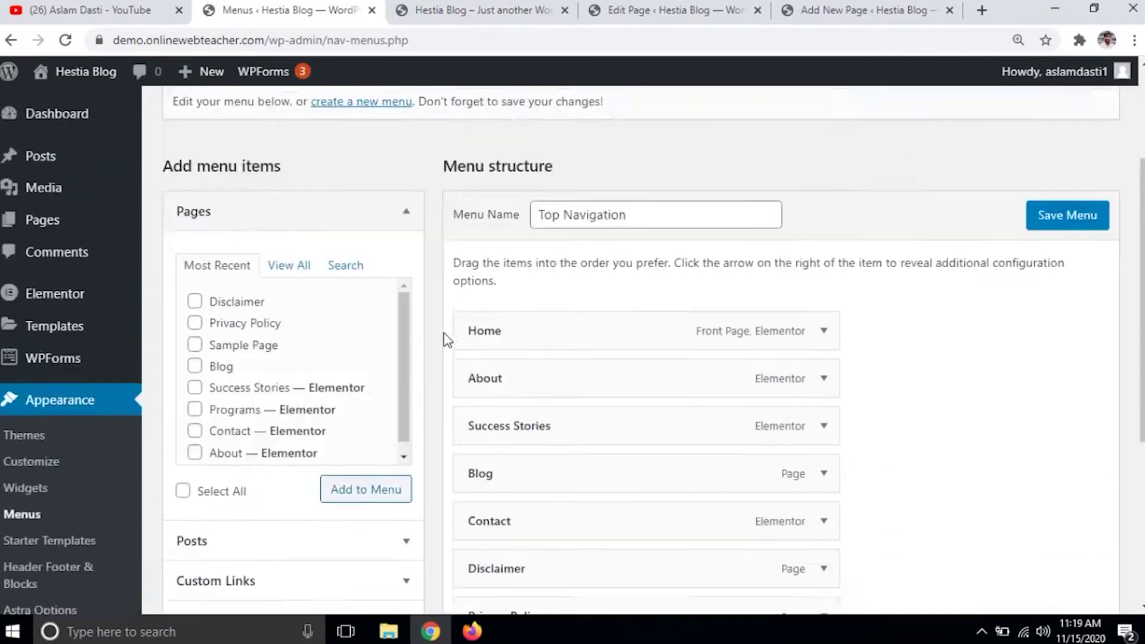
{"action": "scroll", "coordinate": [245, 265], "scroll_direction": "up", "scroll_amount": 3}
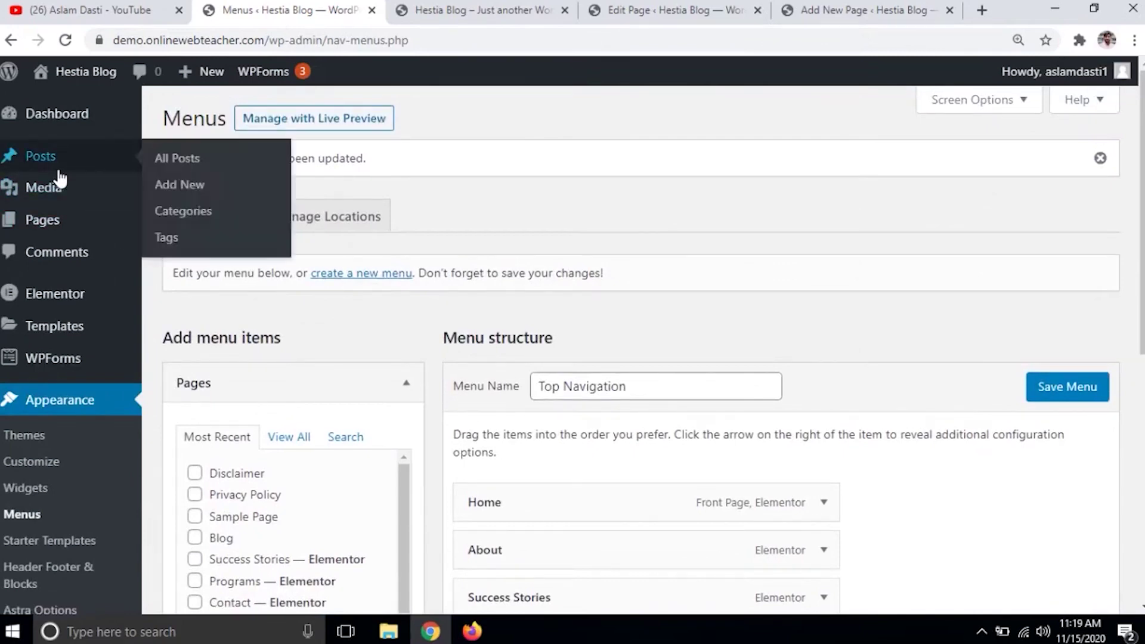
{"action": "left_click", "coordinate": [63, 225]}
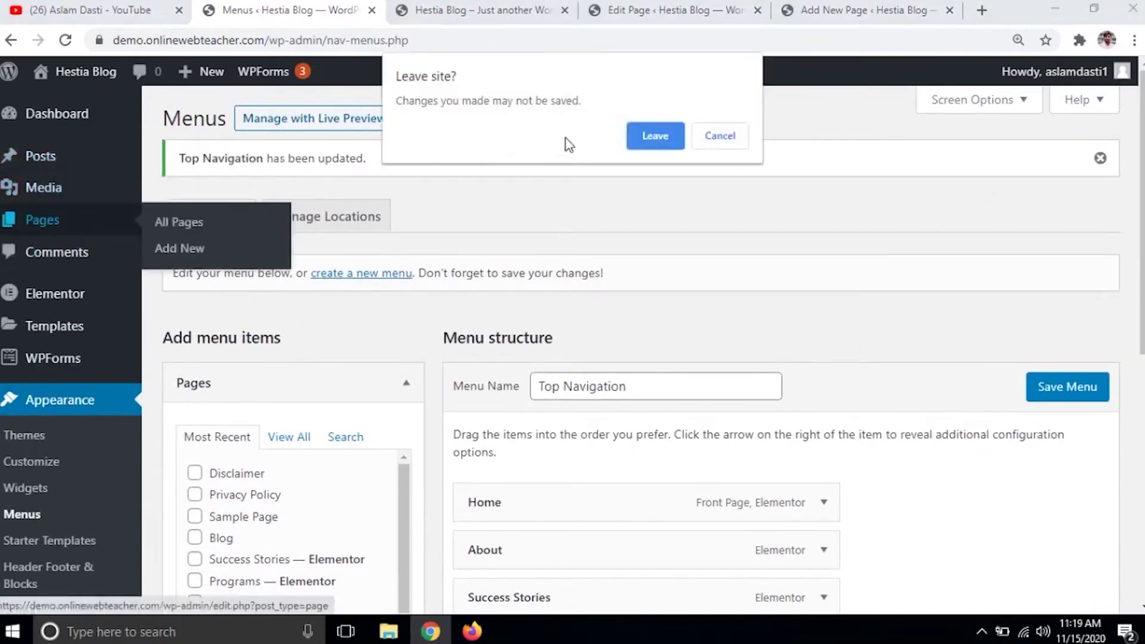
{"action": "left_click", "coordinate": [719, 139]}
{"action": "scroll", "coordinate": [1053, 381], "scroll_direction": "down", "scroll_amount": 8}
{"action": "left_click", "coordinate": [1081, 509]}
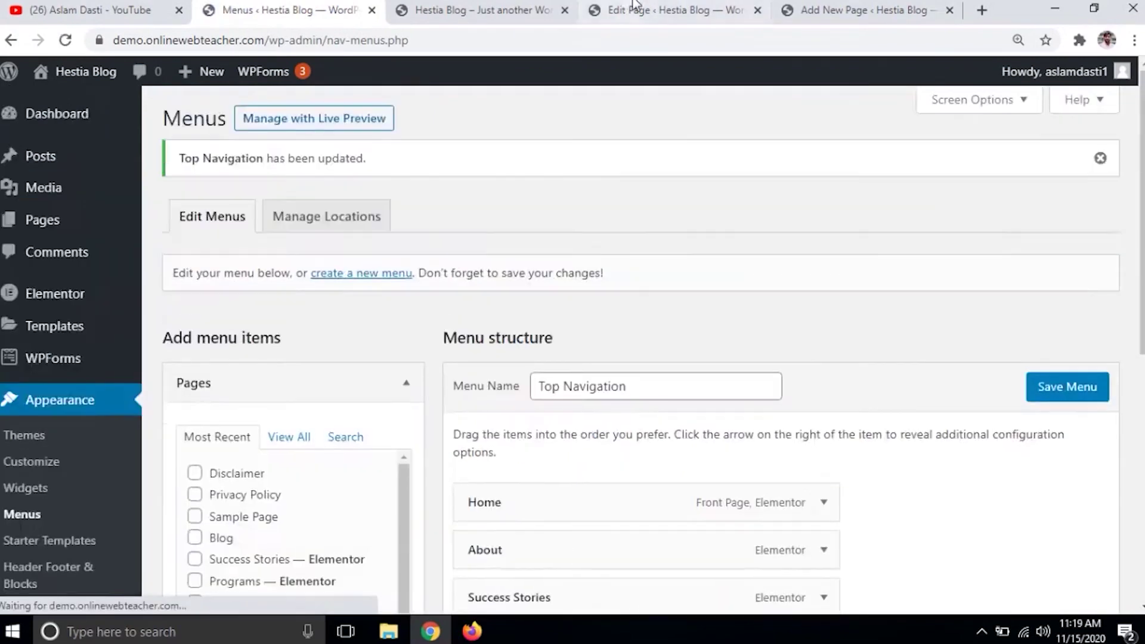
- Trash the Programs page from All Pages, leaving 8 pages, then view the live homepage
{"action": "left_click", "coordinate": [666, 7]}
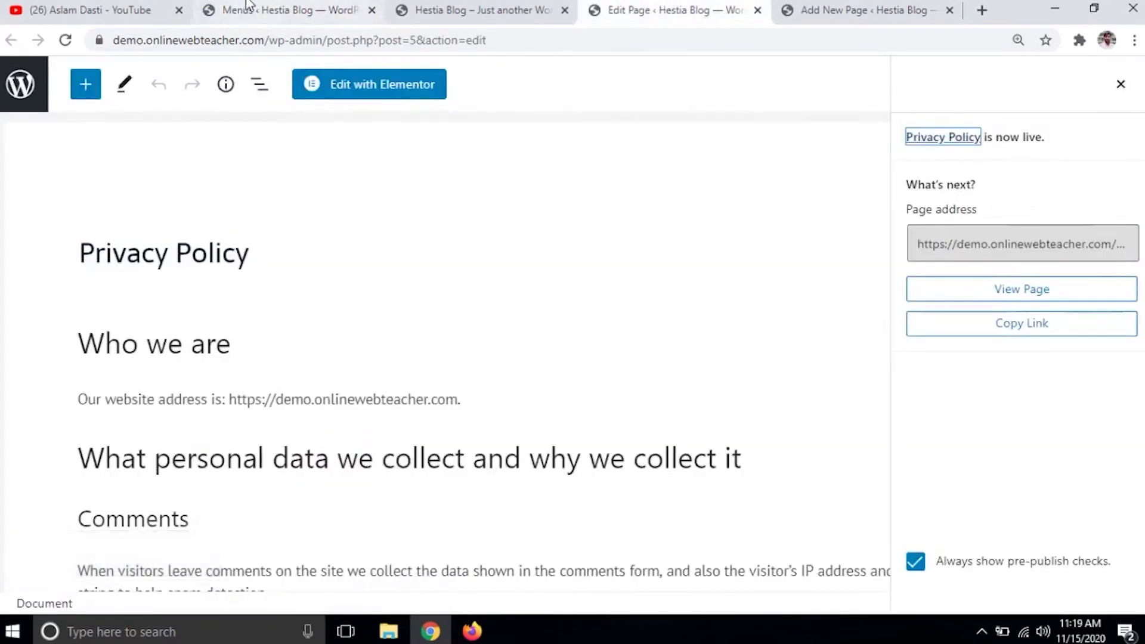
{"action": "left_click", "coordinate": [247, 6]}
{"action": "mouse_move", "coordinate": [64, 222]}
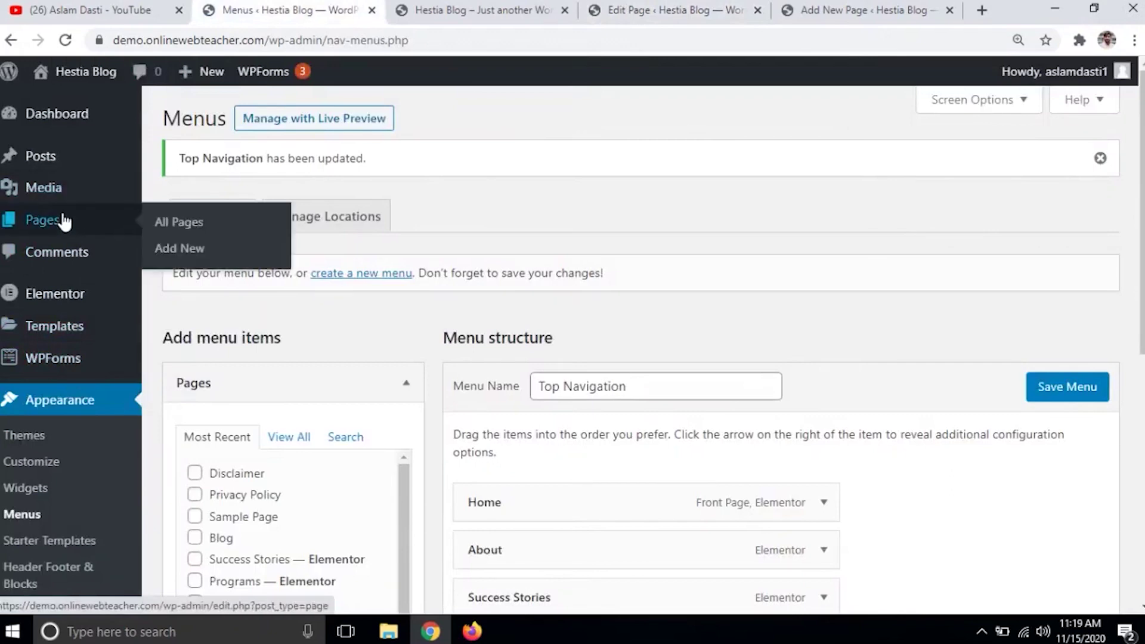
{"action": "left_click", "coordinate": [268, 232]}
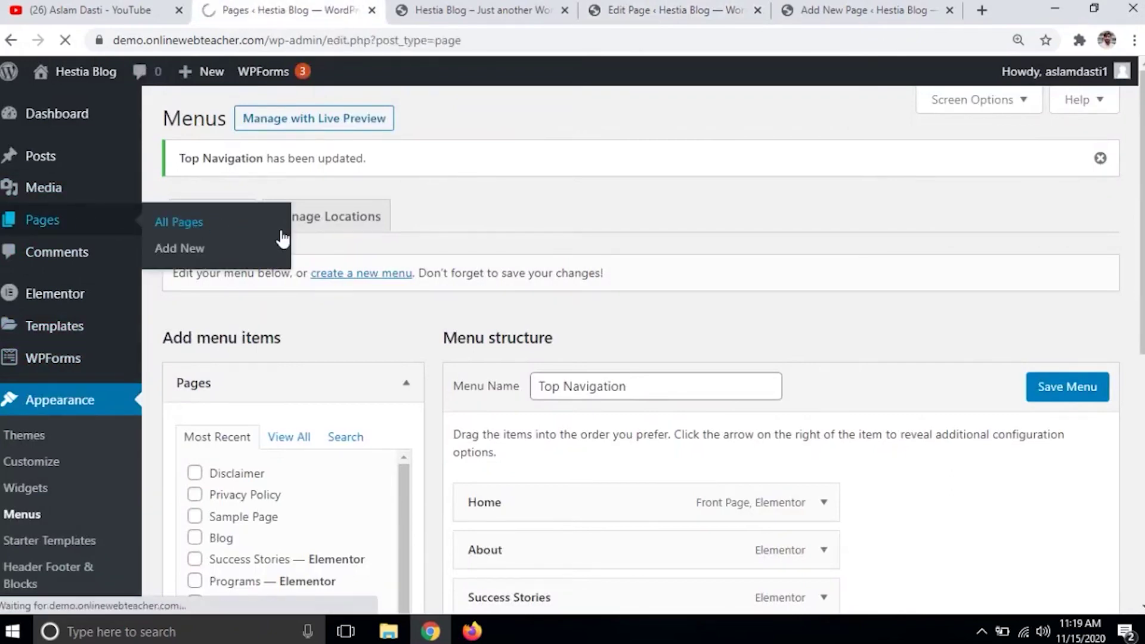
{"action": "scroll", "coordinate": [301, 402], "scroll_direction": "down", "scroll_amount": 4}
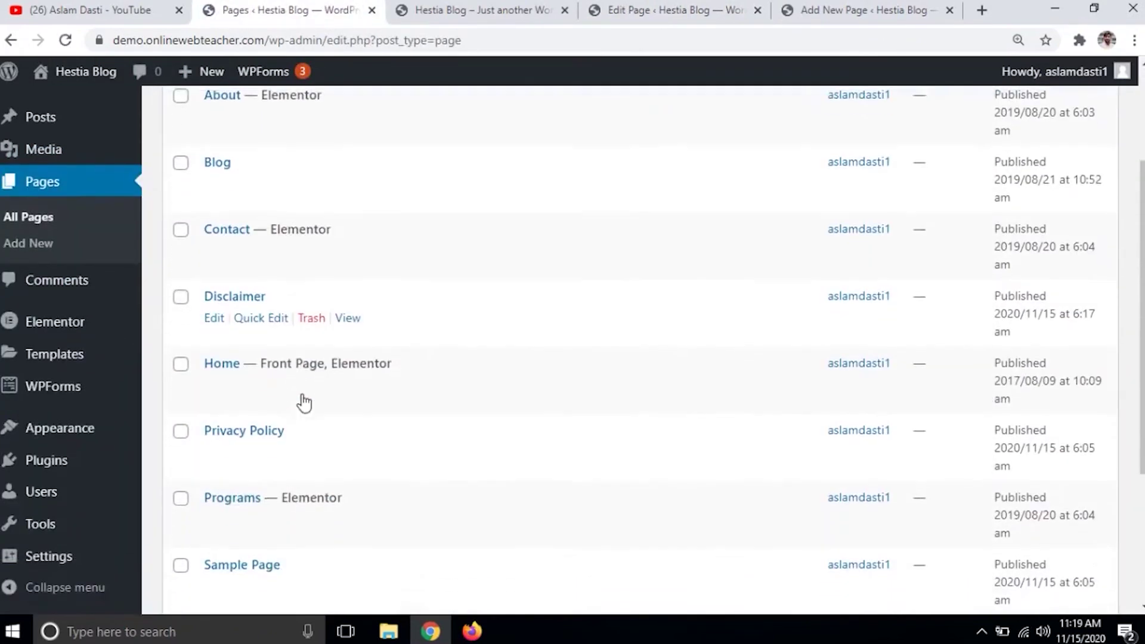
{"action": "scroll", "coordinate": [305, 366], "scroll_direction": "down", "scroll_amount": 1}
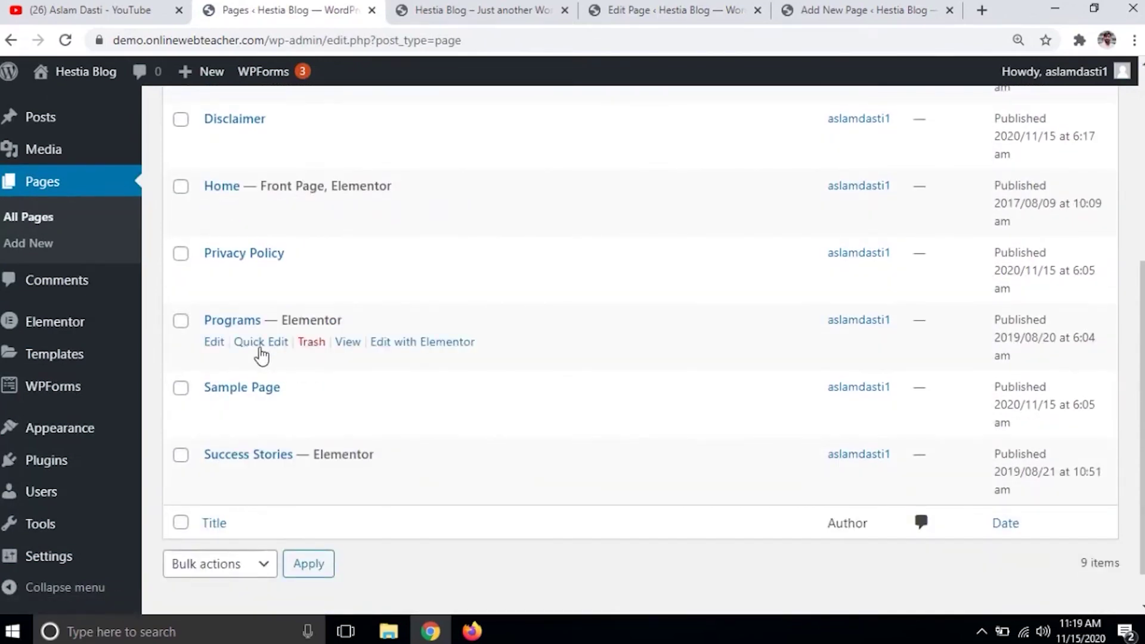
{"action": "left_click", "coordinate": [317, 348]}
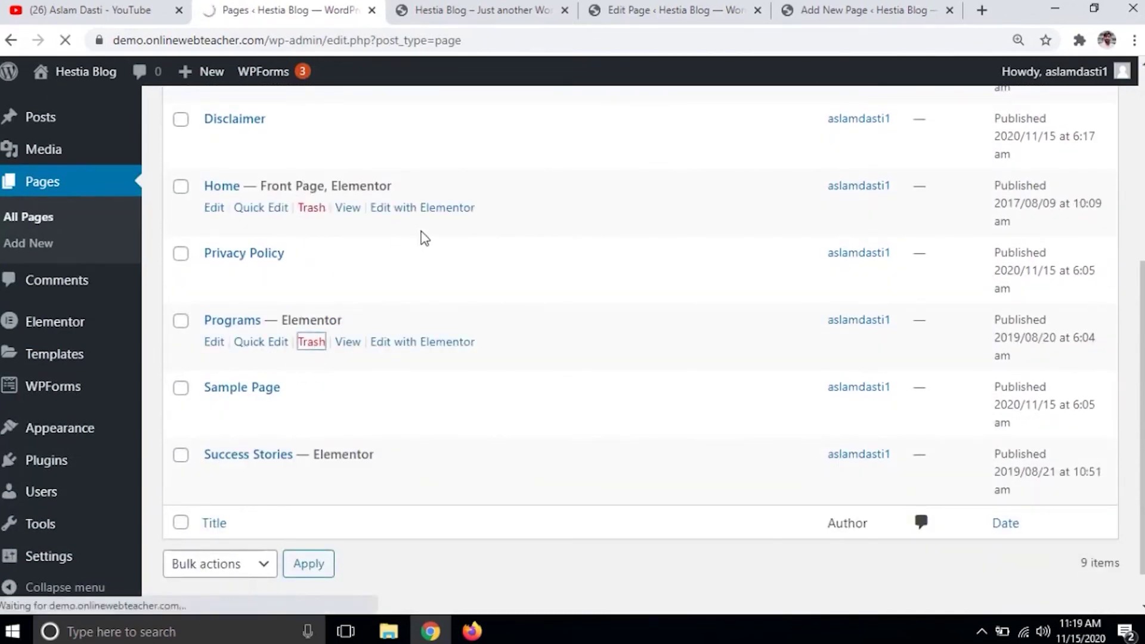
{"action": "left_click", "coordinate": [673, 8]}
{"action": "left_click", "coordinate": [490, 9]}
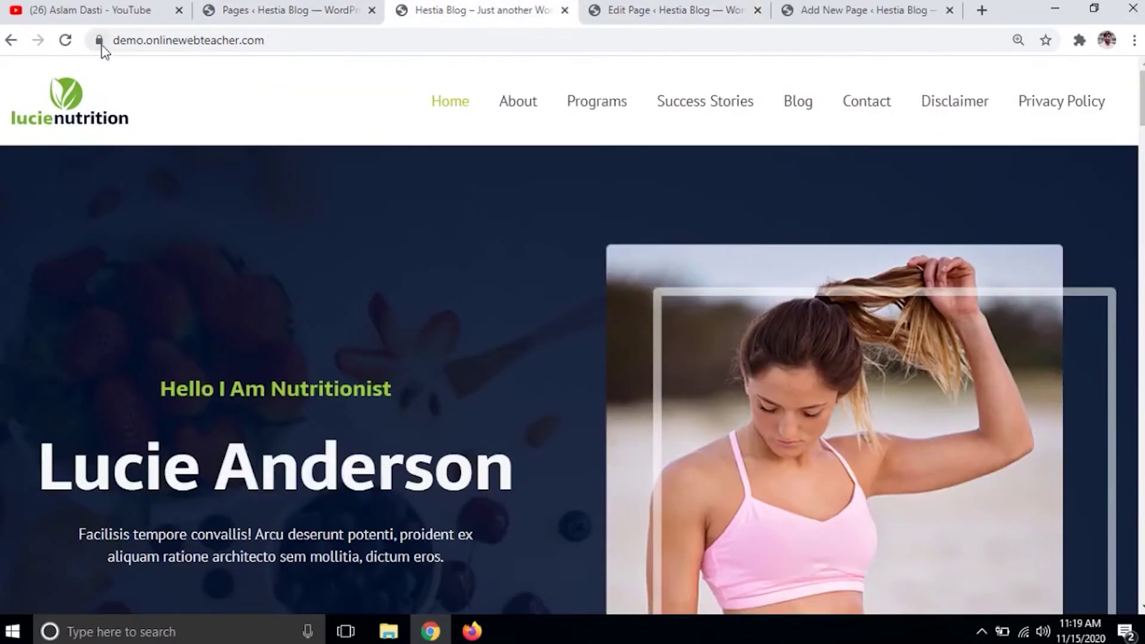
- Reload the lucienutrition homepage to confirm Programs is gone, then return to the Pages list
{"action": "left_click", "coordinate": [65, 40]}
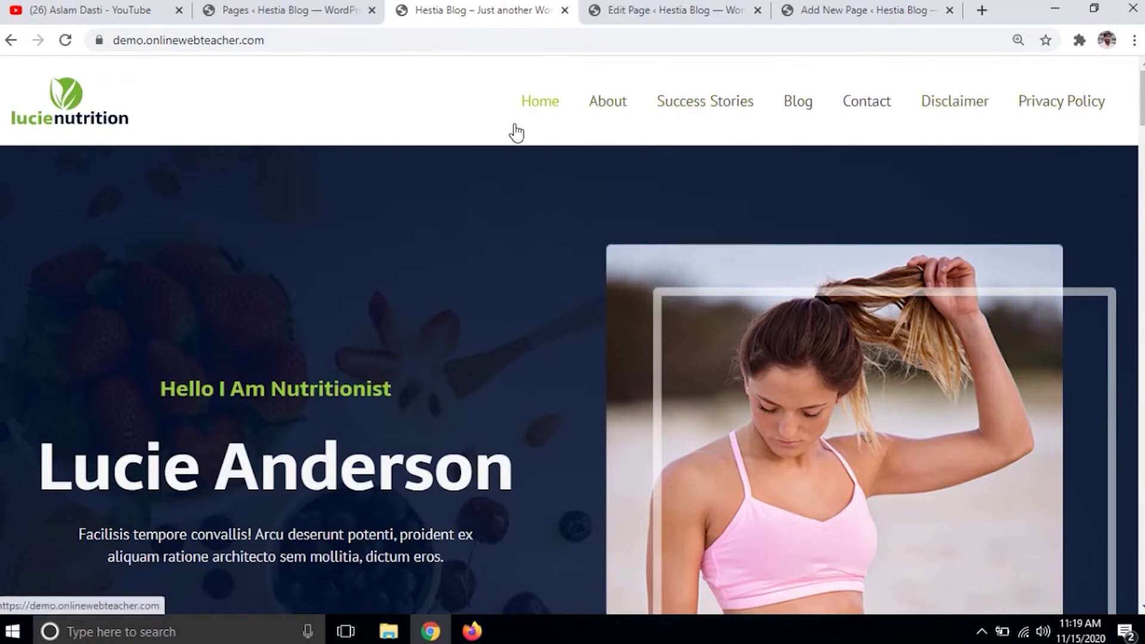
{"action": "left_click", "coordinate": [271, 9]}
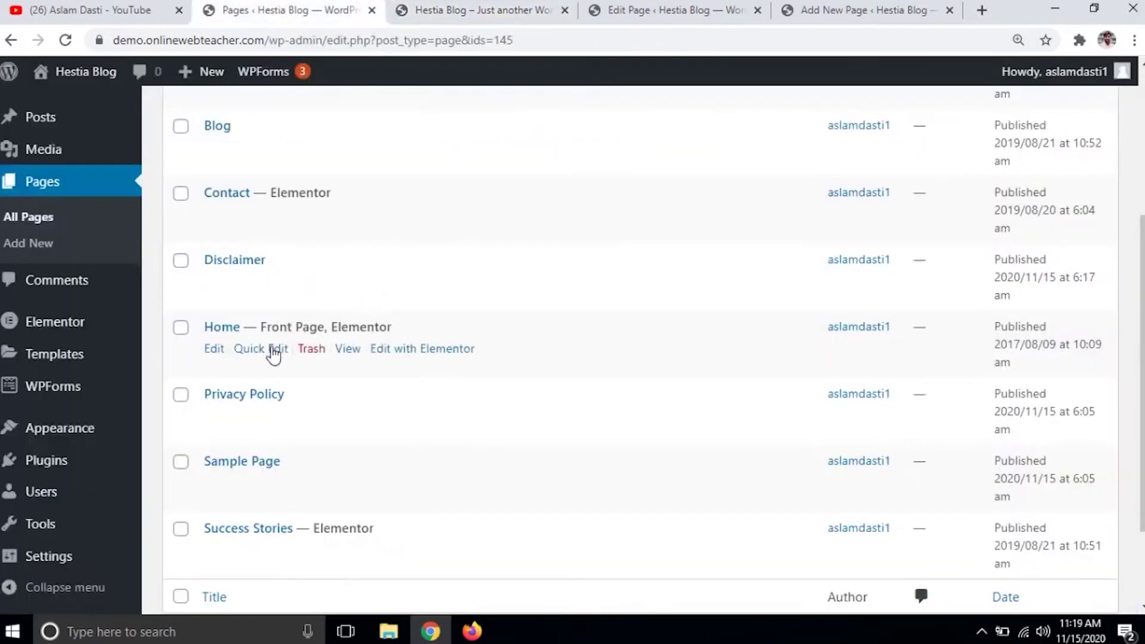
{"action": "left_click", "coordinate": [215, 350]}
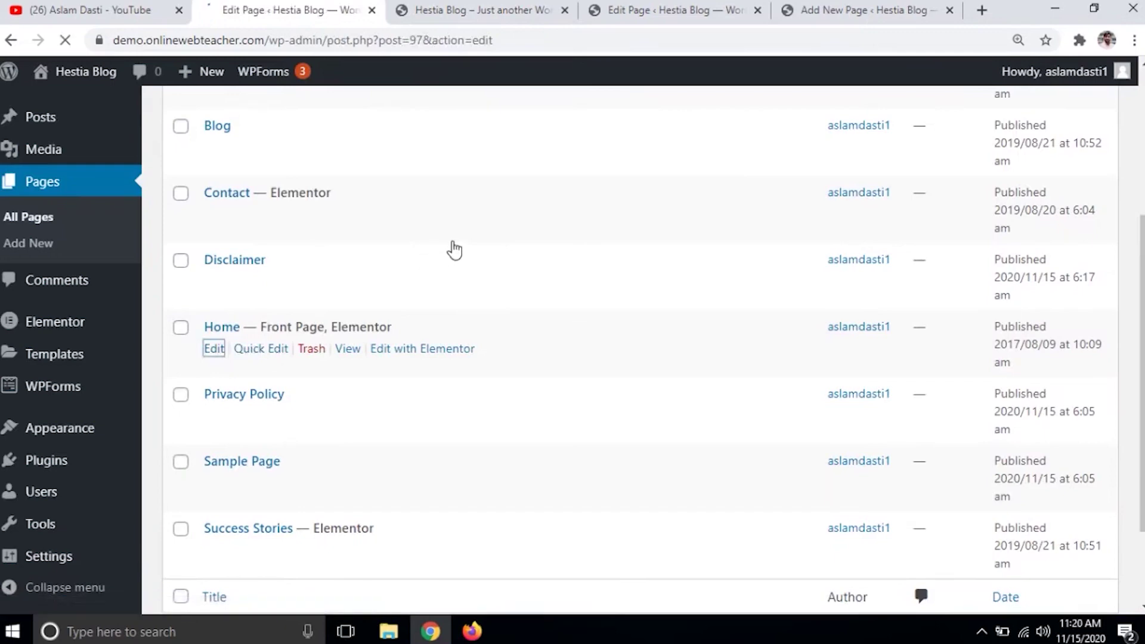
{"action": "left_click", "coordinate": [559, 409]}
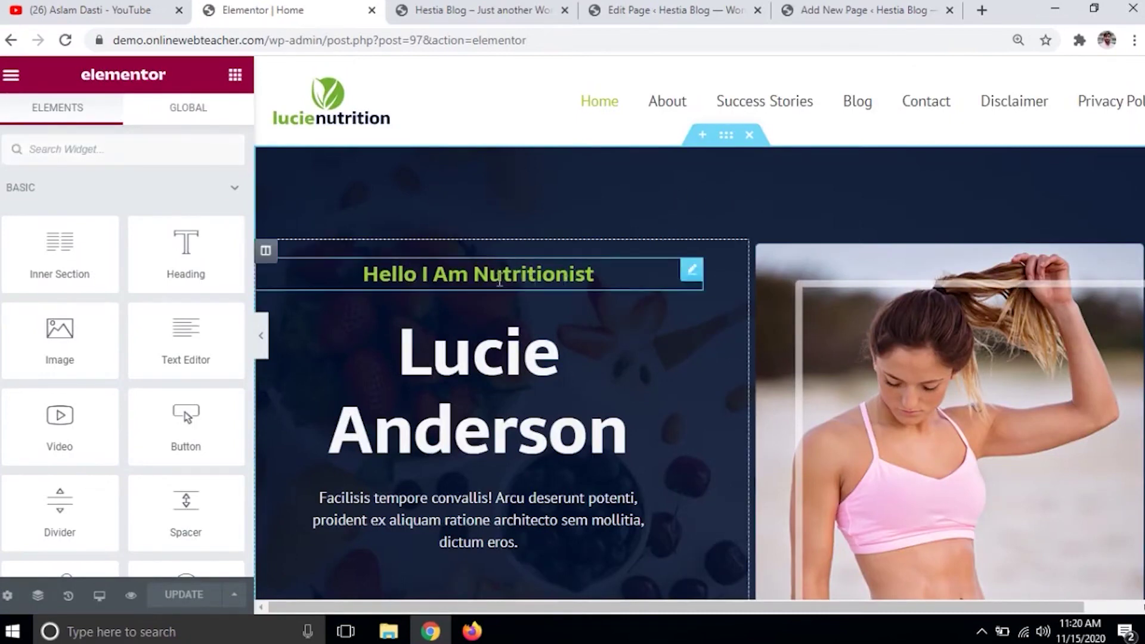
{"action": "left_click", "coordinate": [600, 281]}
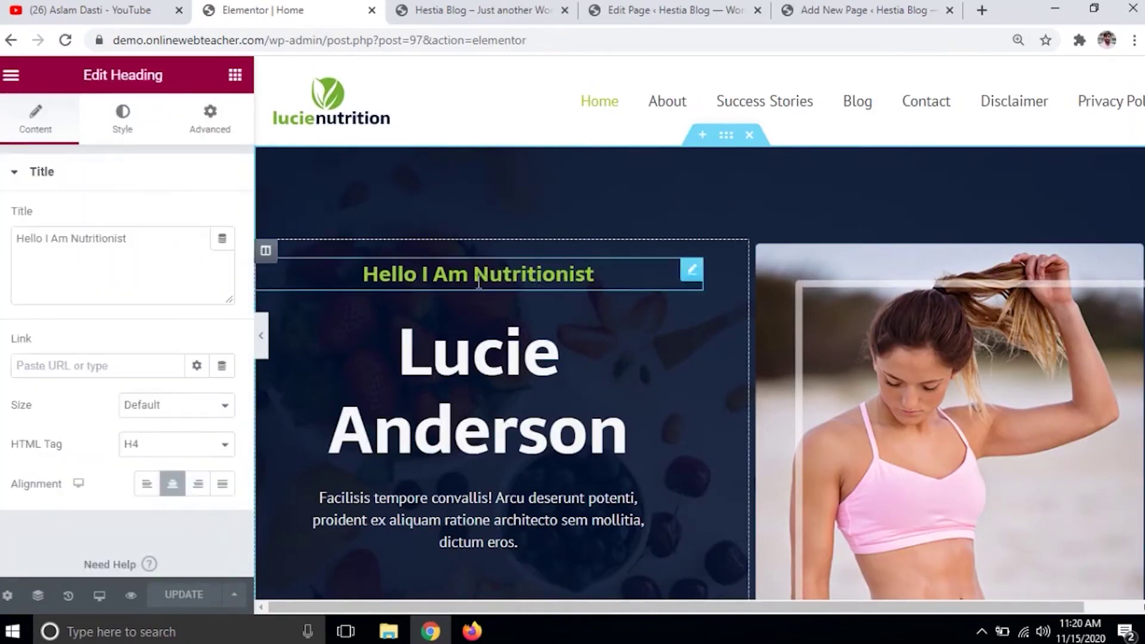
{"action": "left_click_drag", "start_coordinate": [369, 274], "coordinate": [588, 273]}
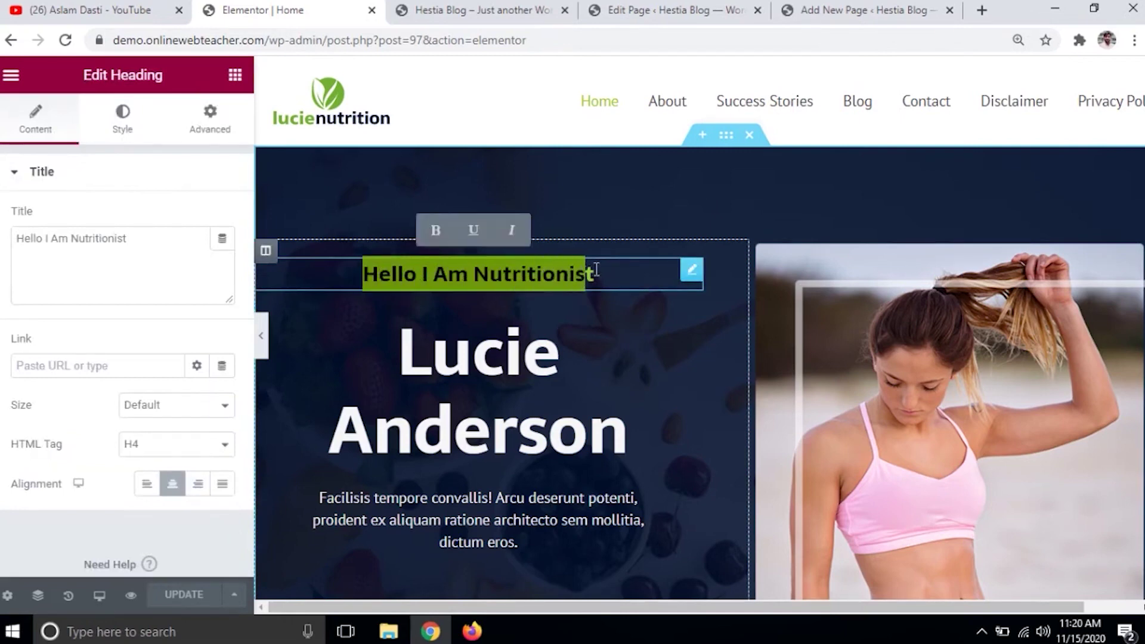
{"action": "left_click", "coordinate": [598, 270]}
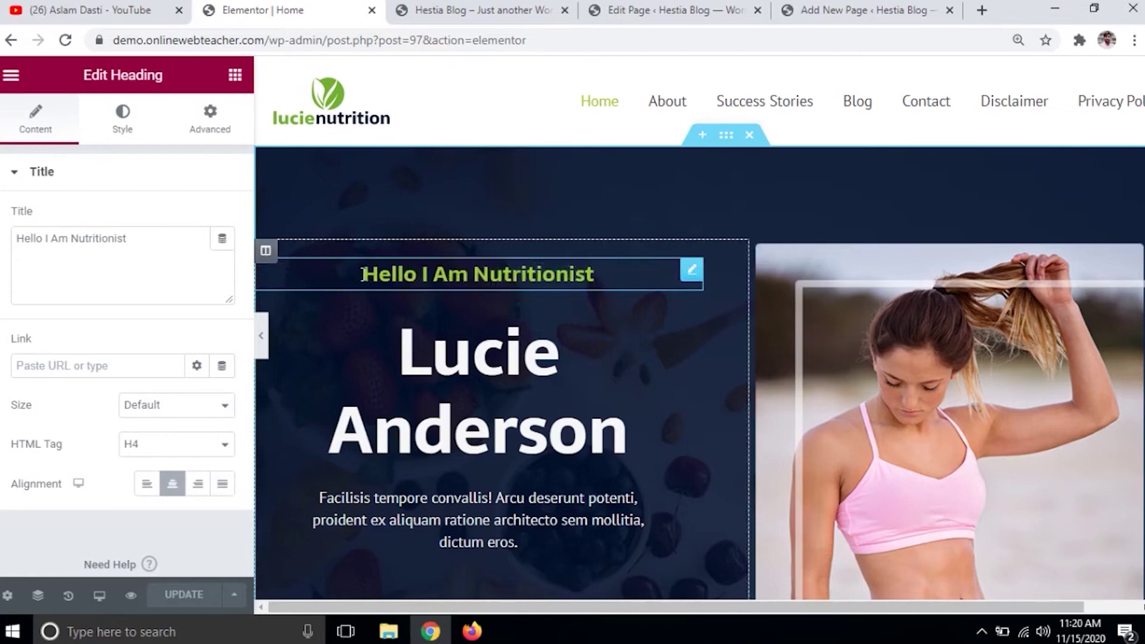
{"action": "type", "text": "dfddf"}
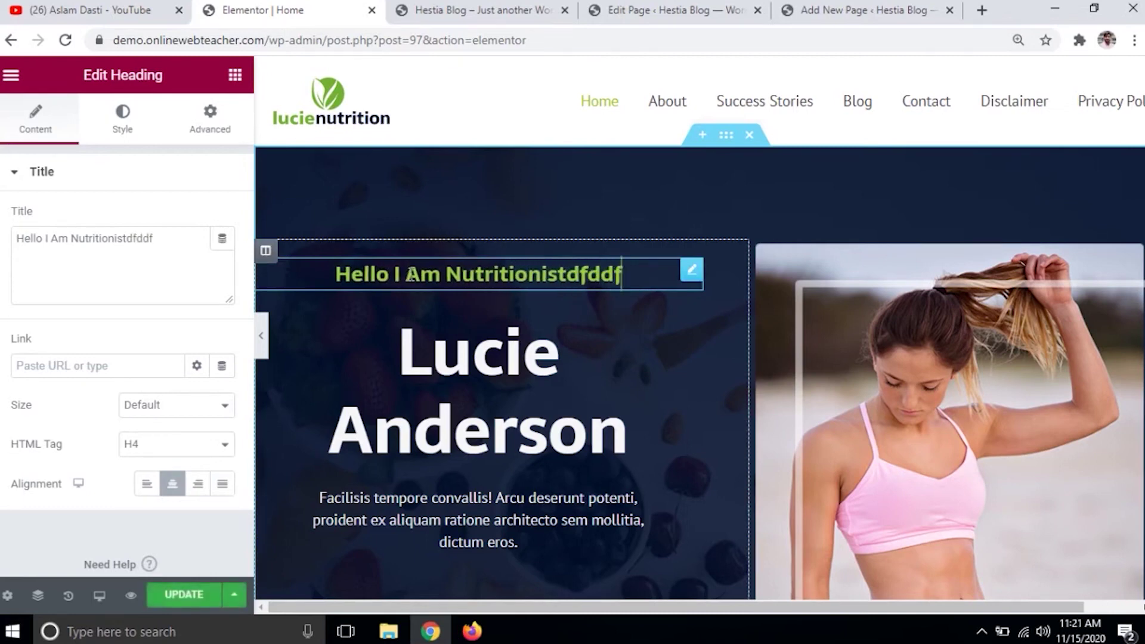
{"action": "key", "text": "BackSpace"}
{"action": "key", "text": "BackSpace"}
{"action": "key", "text": "BackSpace"}
{"action": "key", "text": "BackSpace"}
{"action": "key", "text": "BackSpace"}
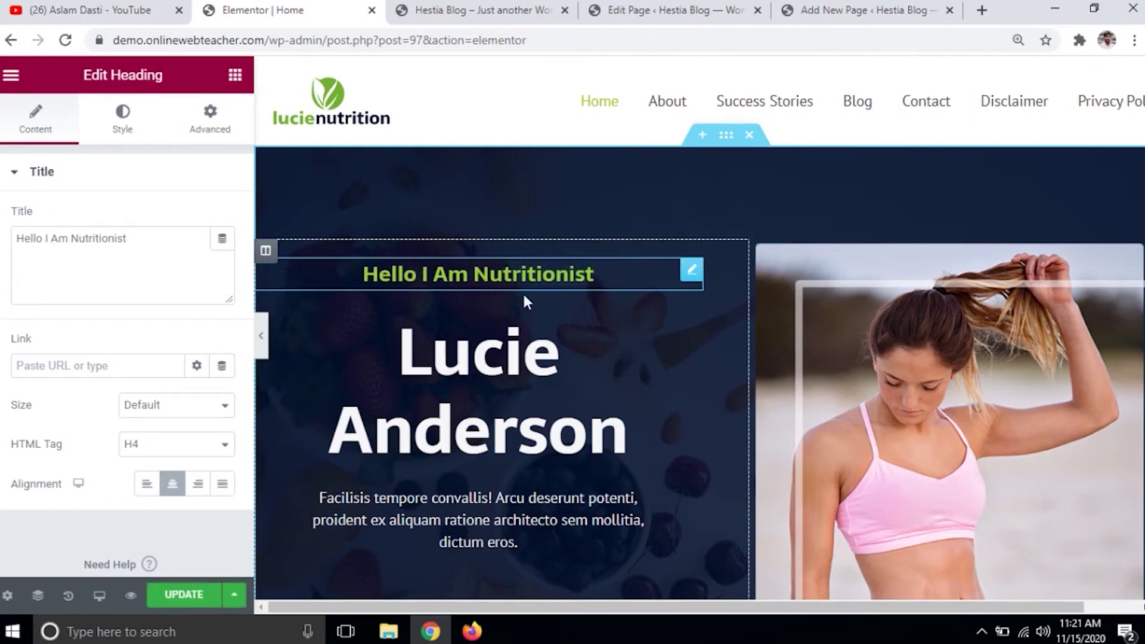
{"action": "left_click", "coordinate": [507, 351]}
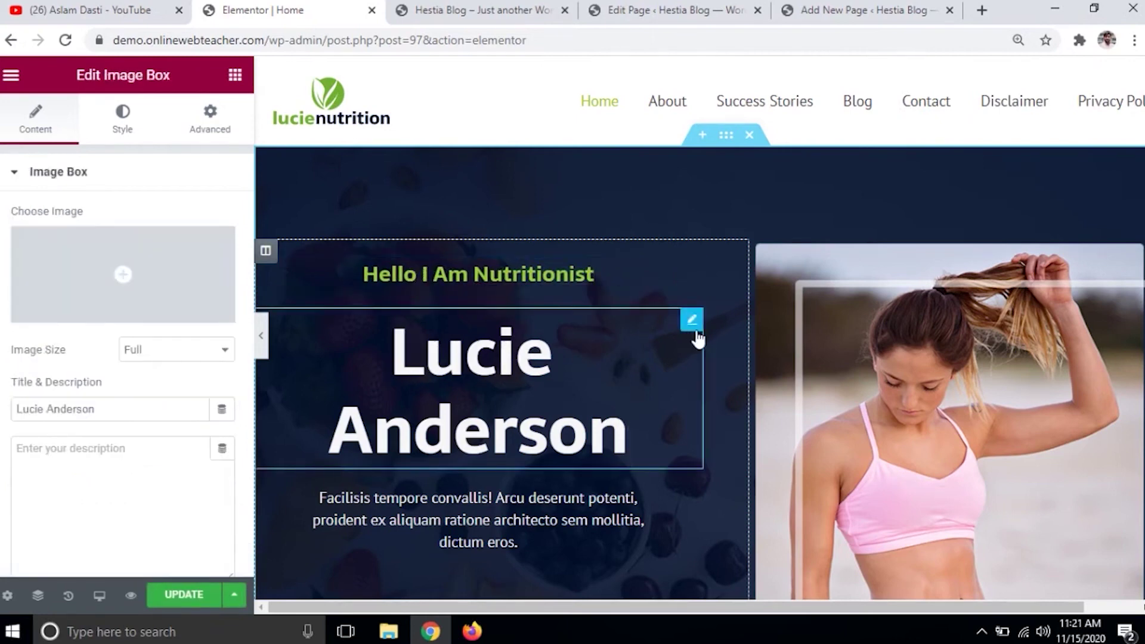
{"action": "left_click", "coordinate": [546, 379]}
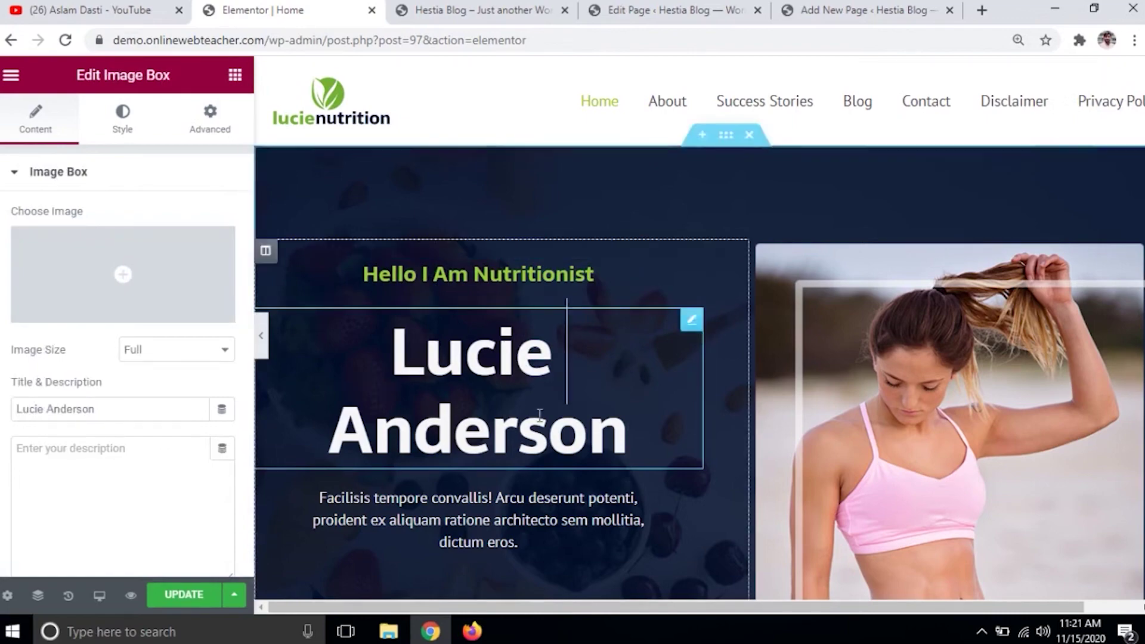
{"action": "left_click", "coordinate": [463, 511]}
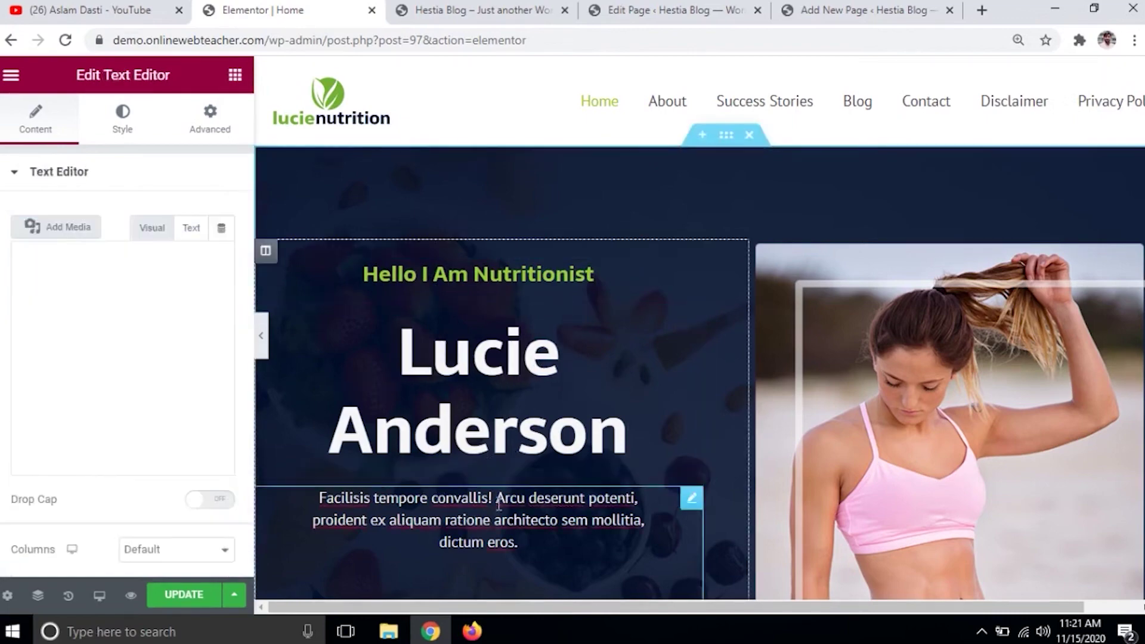
{"action": "scroll", "coordinate": [503, 492], "scroll_direction": "down", "scroll_amount": 4}
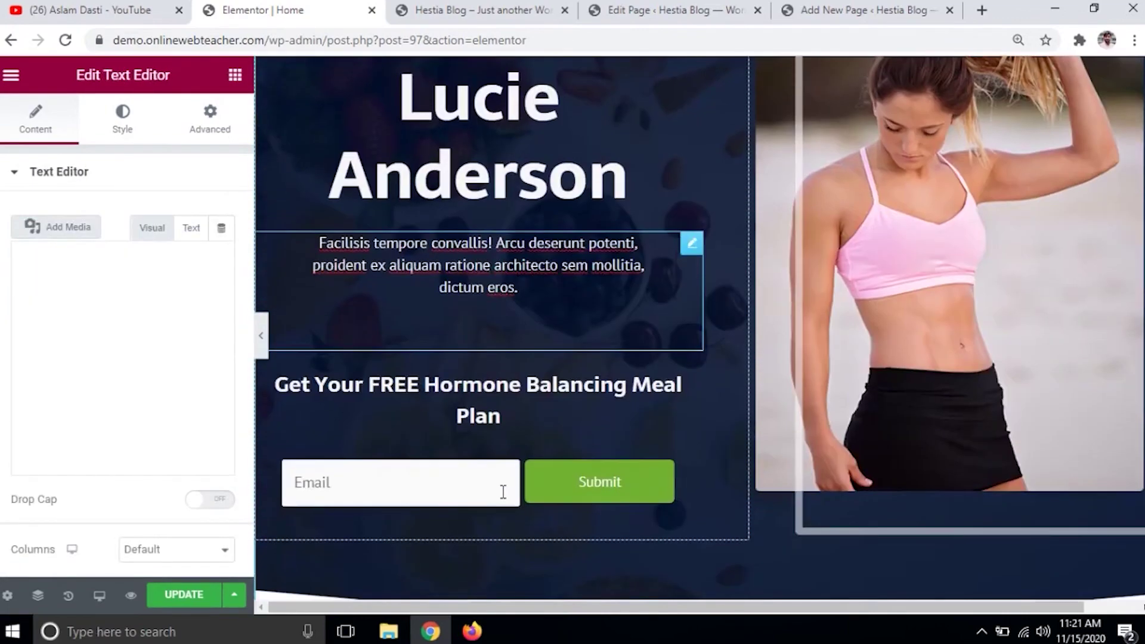
{"action": "left_click", "coordinate": [488, 385]}
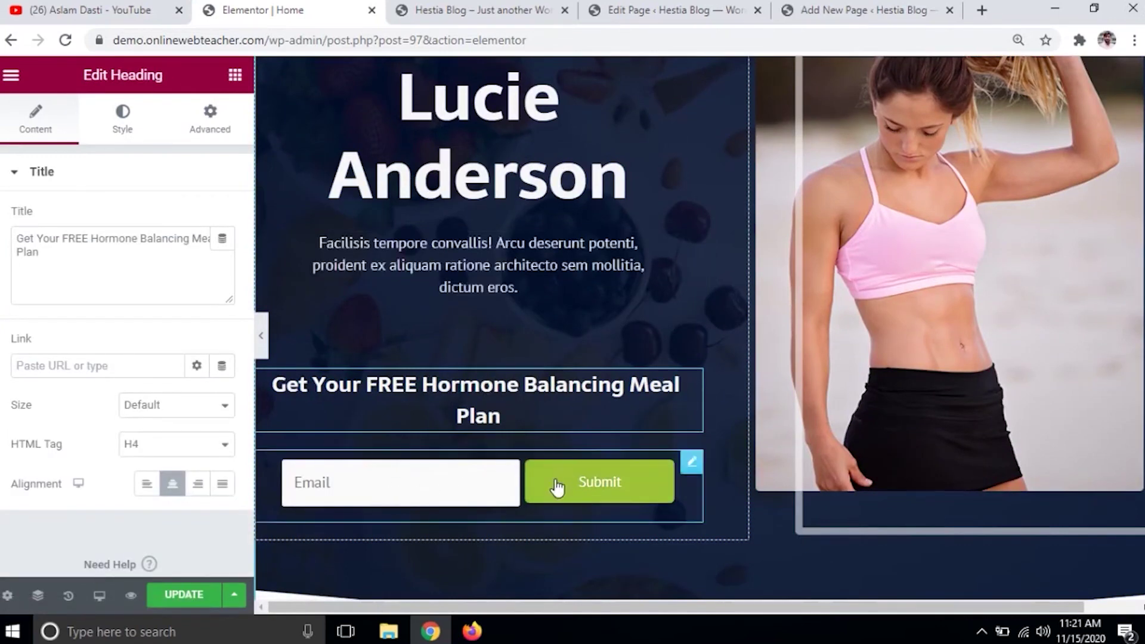
{"action": "left_click", "coordinate": [401, 491]}
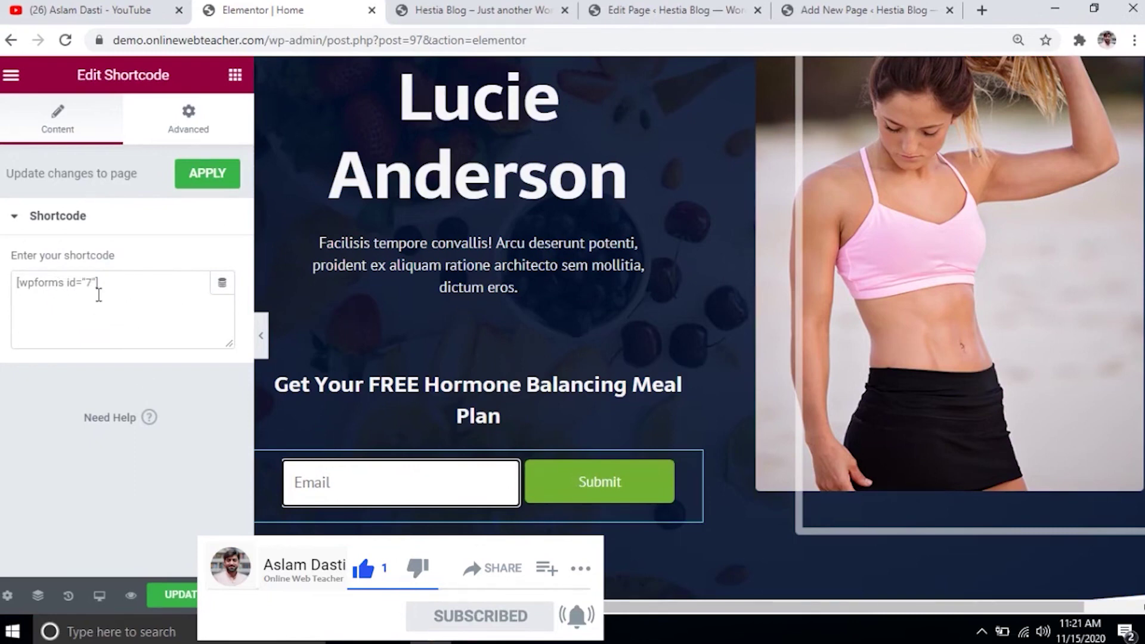
{"action": "scroll", "coordinate": [990, 256], "scroll_direction": "up", "scroll_amount": 3}
{"action": "left_click", "coordinate": [990, 256]}
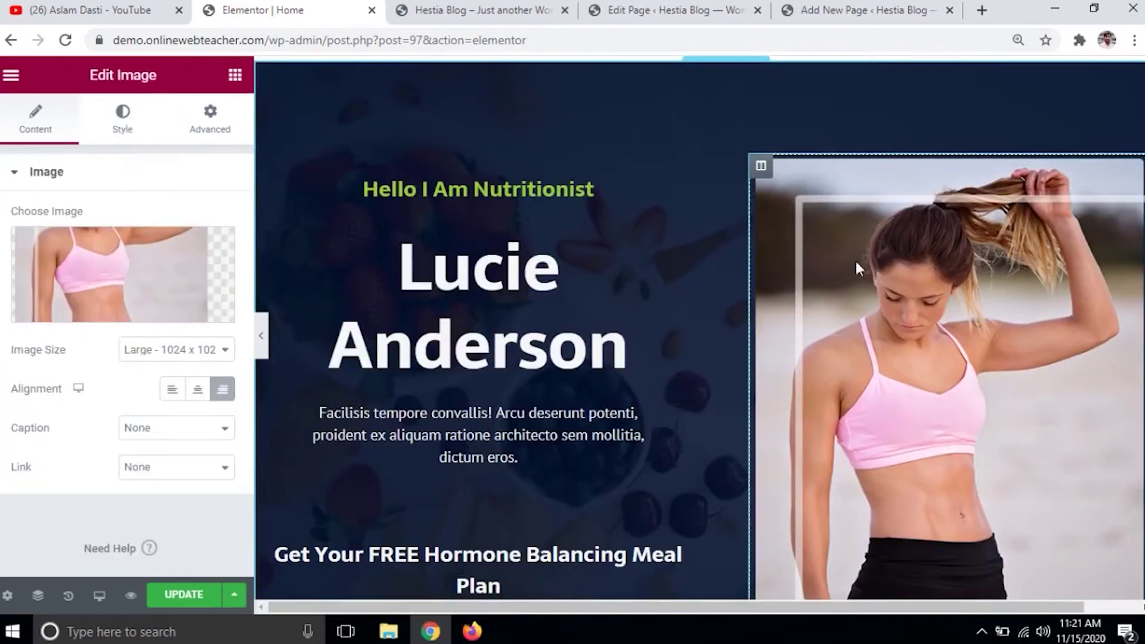
{"action": "mouse_move", "coordinate": [110, 298]}
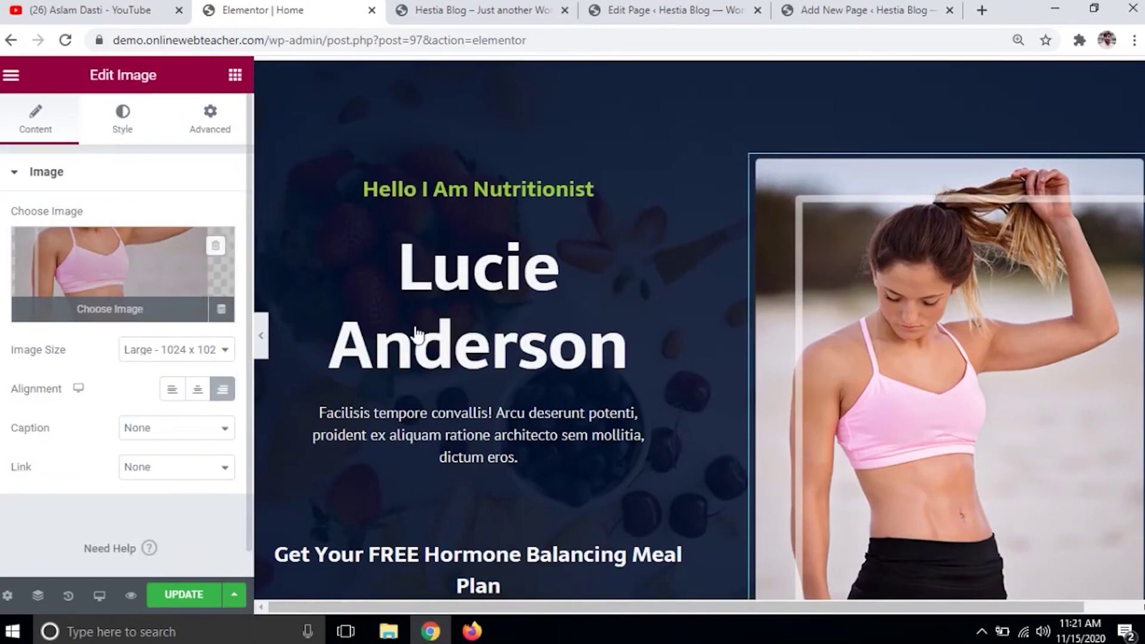
{"action": "scroll", "coordinate": [803, 352], "scroll_direction": "down", "scroll_amount": 8}
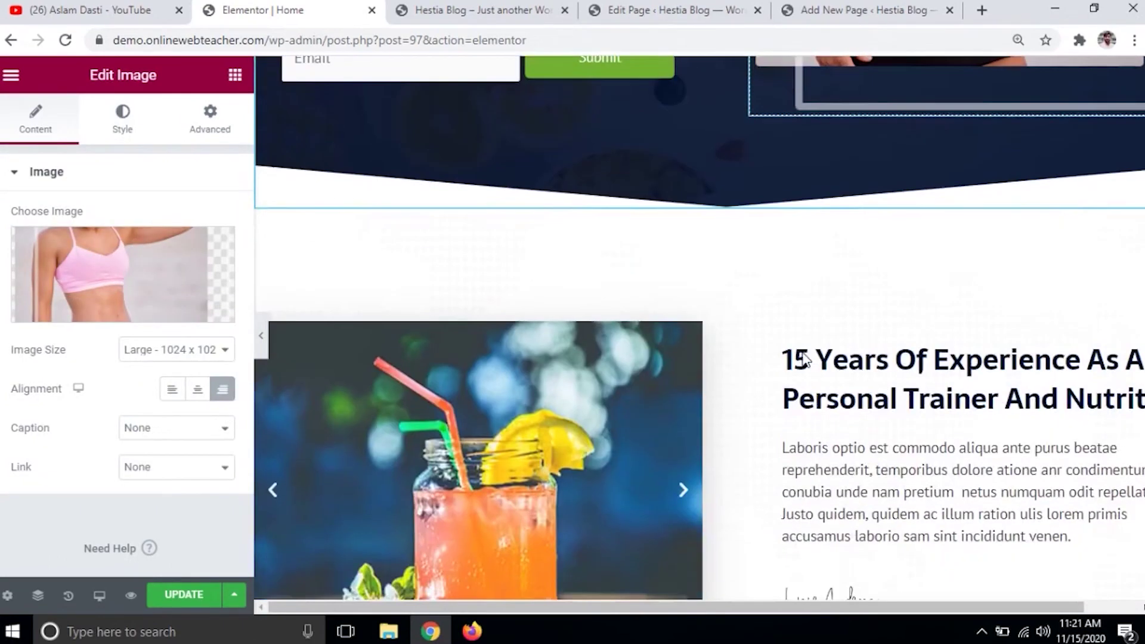
{"action": "left_click", "coordinate": [626, 403]}
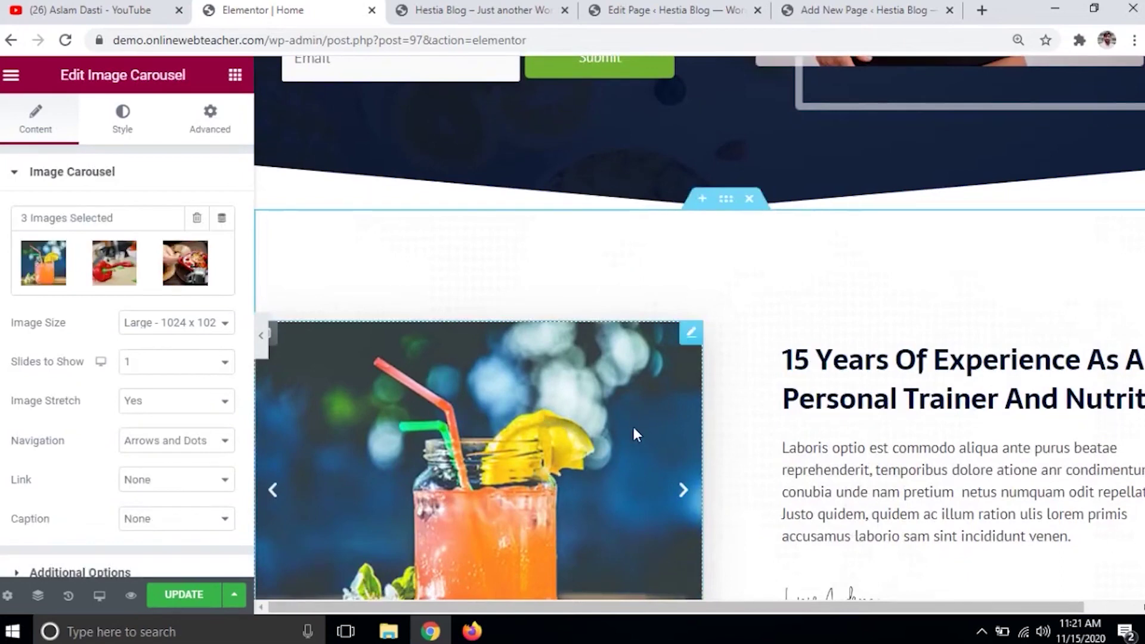
{"action": "scroll", "coordinate": [650, 420], "scroll_direction": "down", "scroll_amount": 2}
{"action": "left_click", "coordinate": [683, 406]}
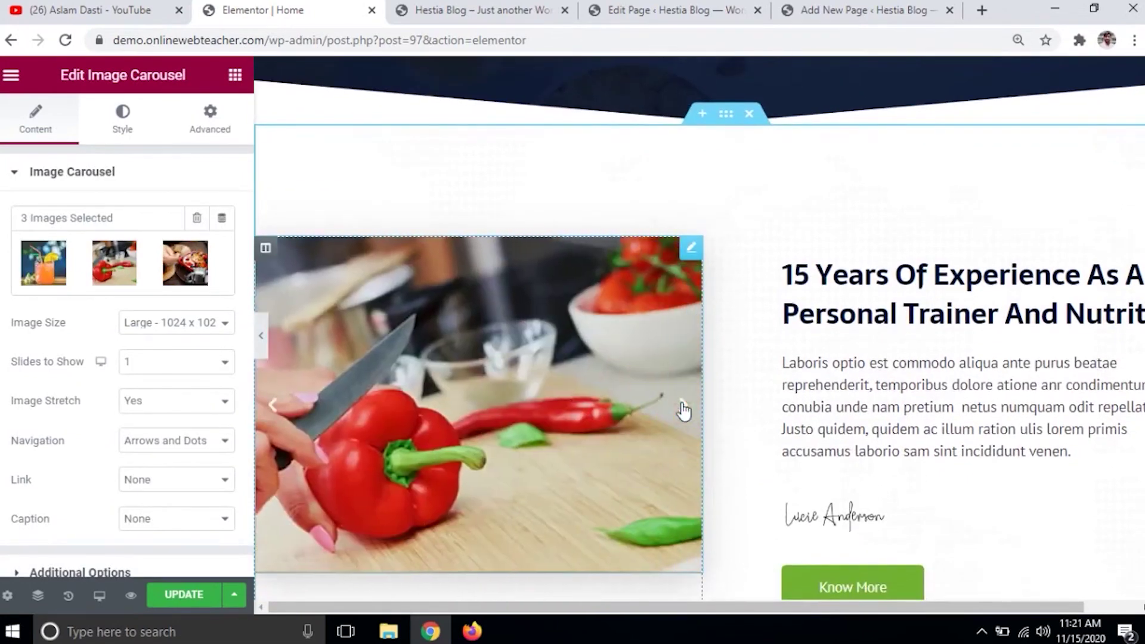
{"action": "left_click", "coordinate": [683, 407]}
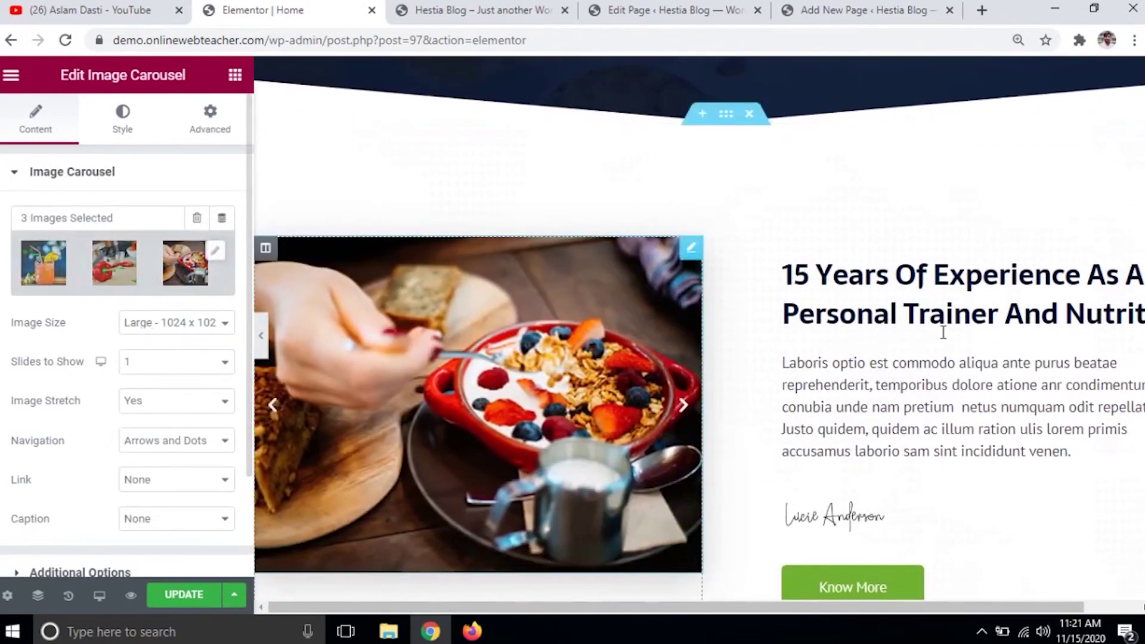
{"action": "left_click", "coordinate": [936, 310]}
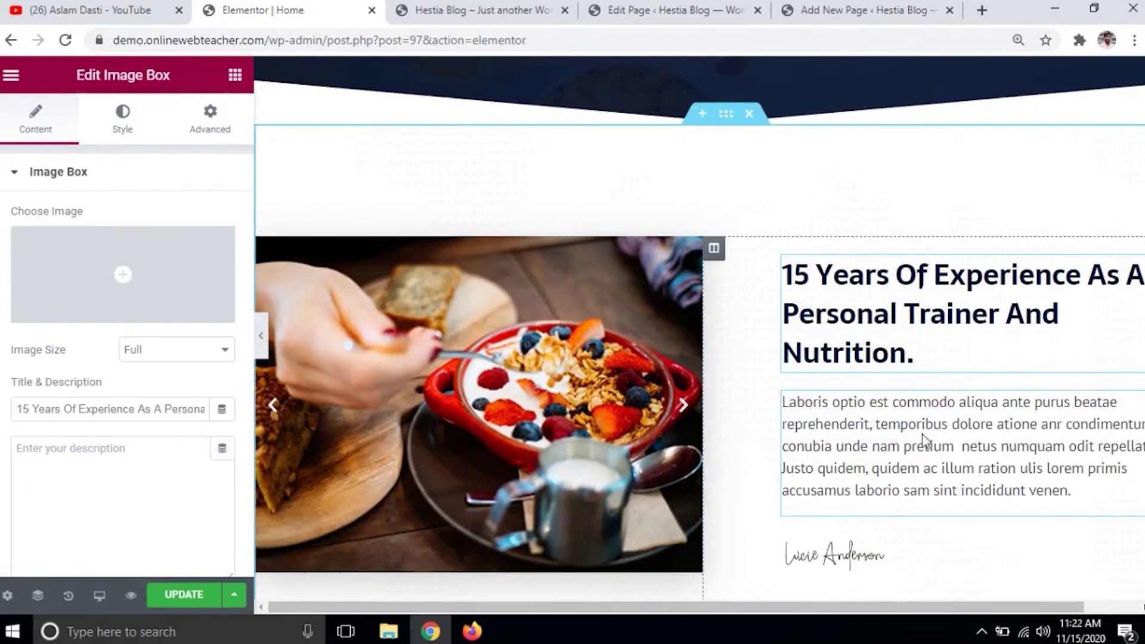
{"action": "left_click", "coordinate": [922, 434]}
{"action": "scroll", "coordinate": [924, 426], "scroll_direction": "down", "scroll_amount": 5}
{"action": "left_click", "coordinate": [815, 138]}
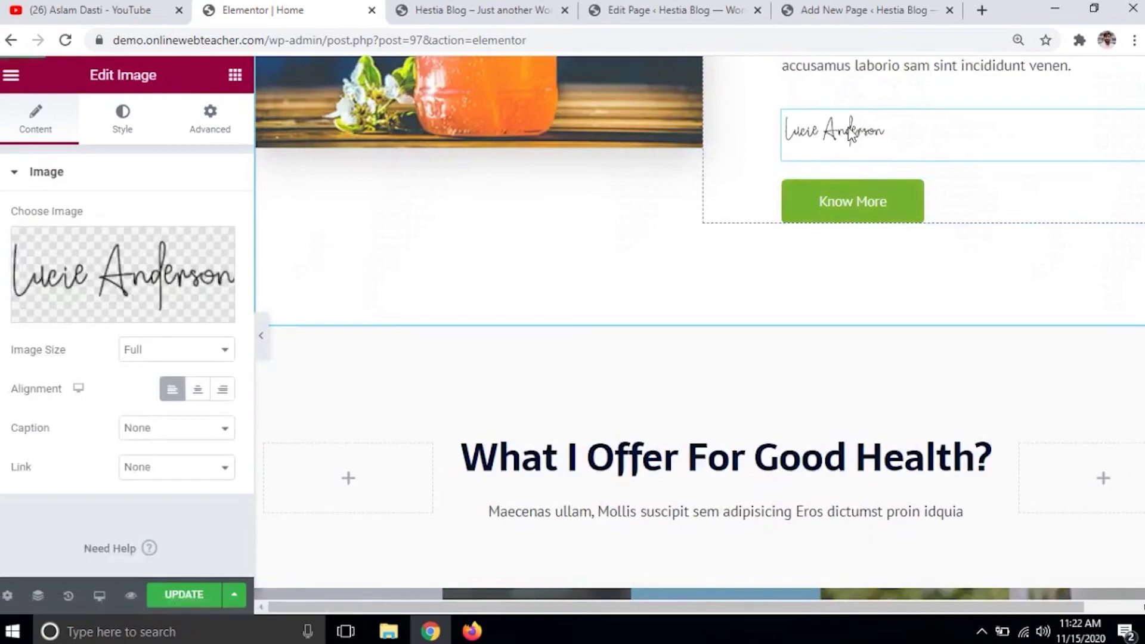
{"action": "scroll", "coordinate": [749, 293], "scroll_direction": "down", "scroll_amount": 5}
{"action": "scroll", "coordinate": [749, 298], "scroll_direction": "down", "scroll_amount": 5}
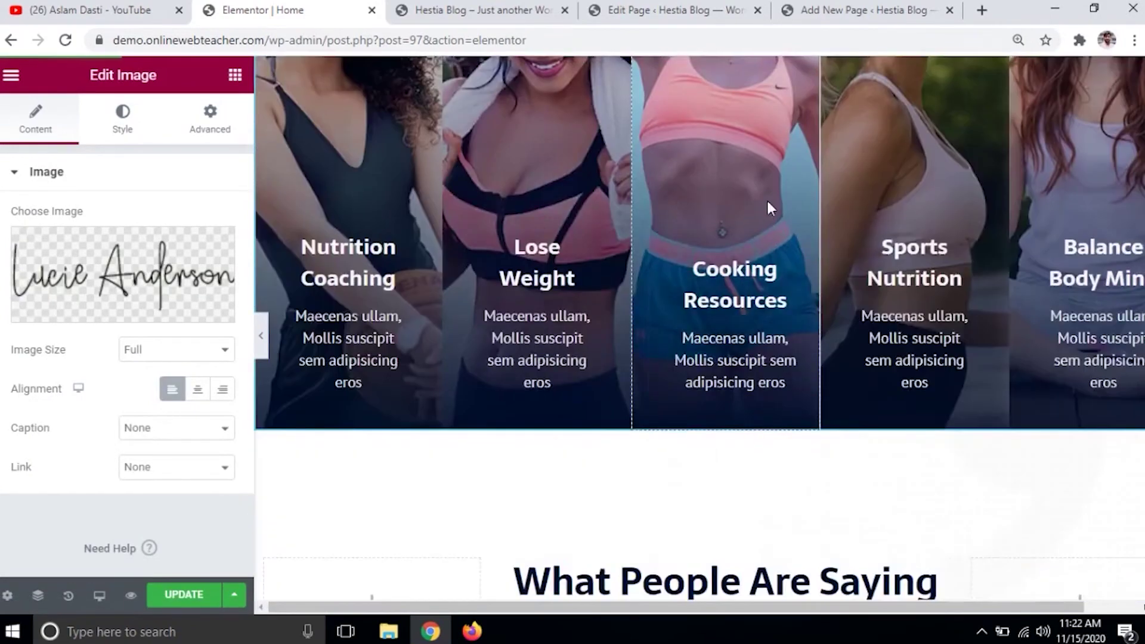
{"action": "scroll", "coordinate": [757, 239], "scroll_direction": "down", "scroll_amount": 5}
{"action": "scroll", "coordinate": [737, 253], "scroll_direction": "down", "scroll_amount": 15}
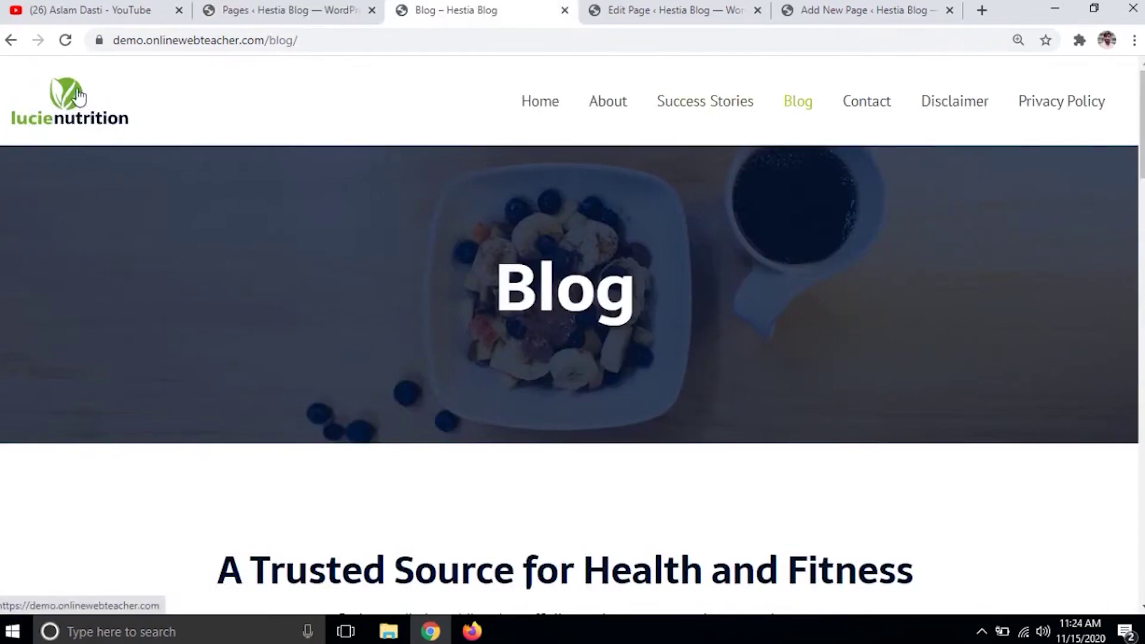
- From the Pages admin screen, open Appearance > Customize for the Hestia Blog site
{"action": "left_click", "coordinate": [248, 8]}
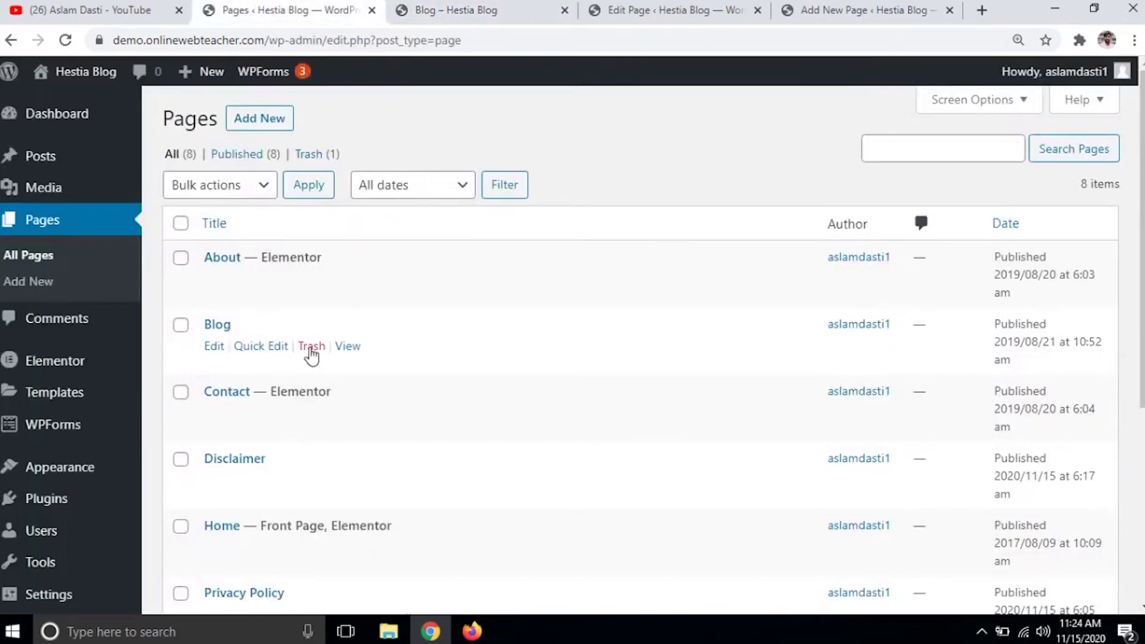
{"action": "mouse_move", "coordinate": [79, 472]}
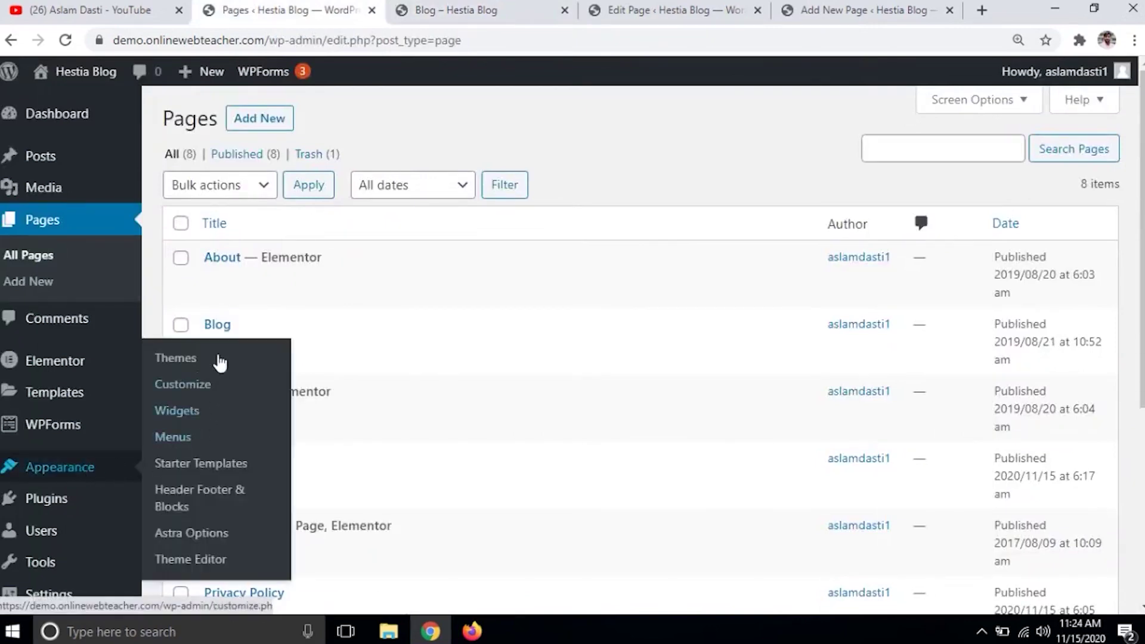
{"action": "left_click", "coordinate": [198, 389]}
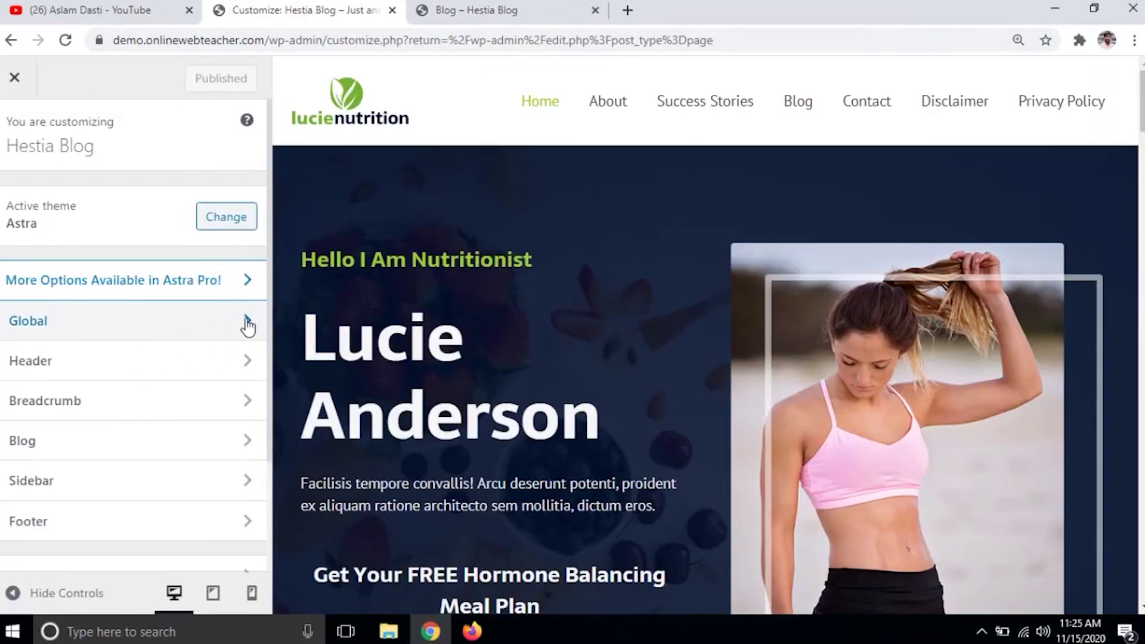
- Browse the Customizer's global typography and base colour settings
{"action": "left_click", "coordinate": [247, 322]}
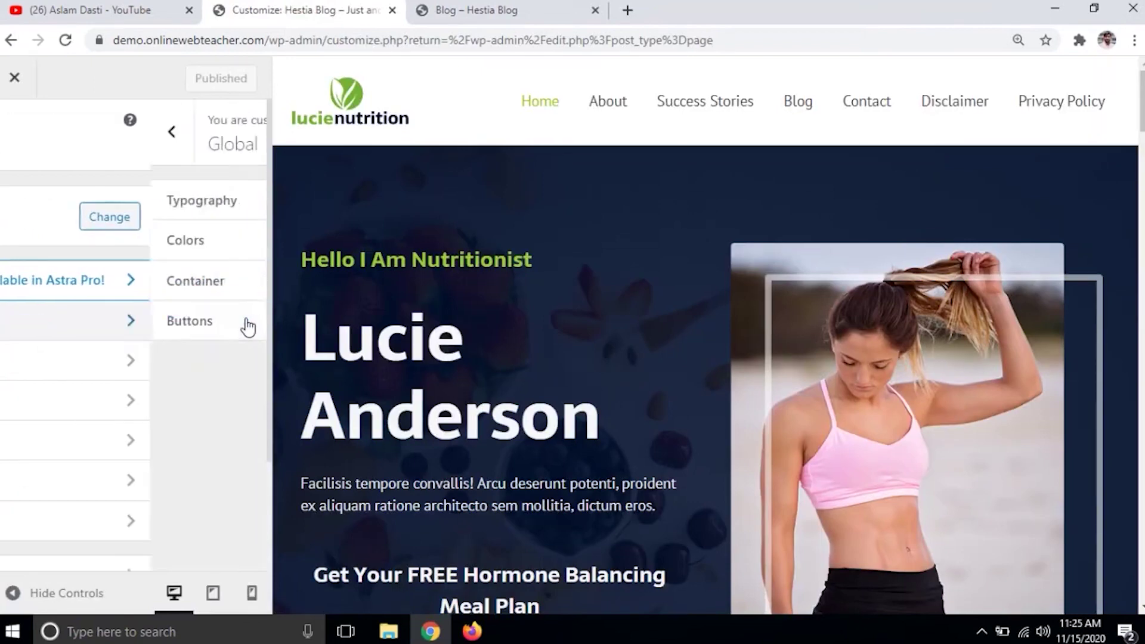
{"action": "left_click", "coordinate": [199, 204]}
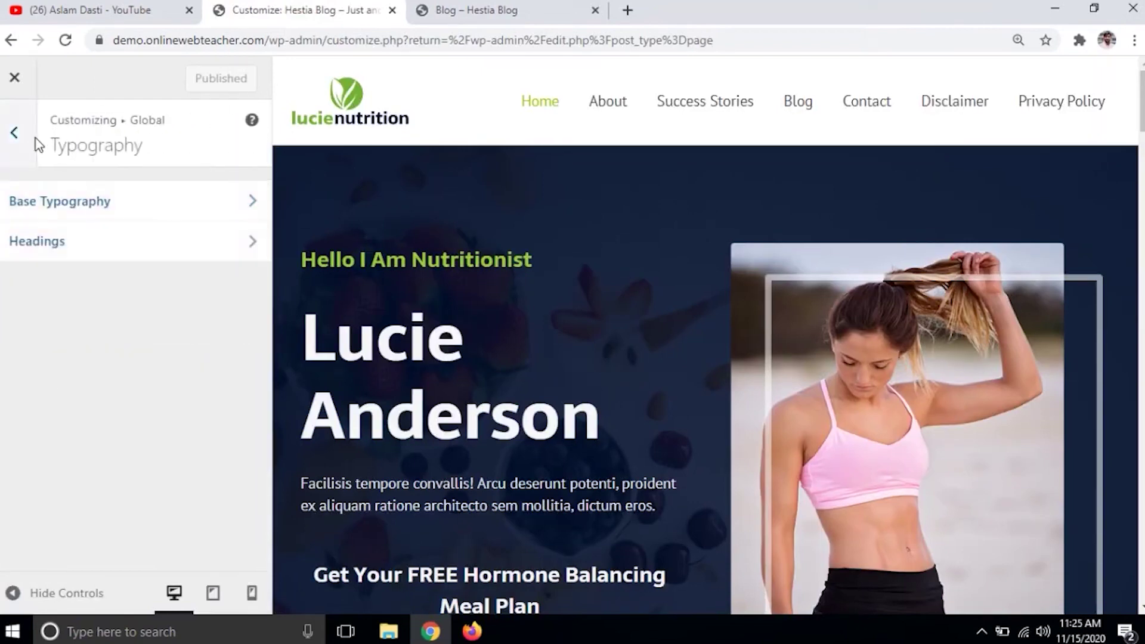
{"action": "left_click", "coordinate": [15, 134]}
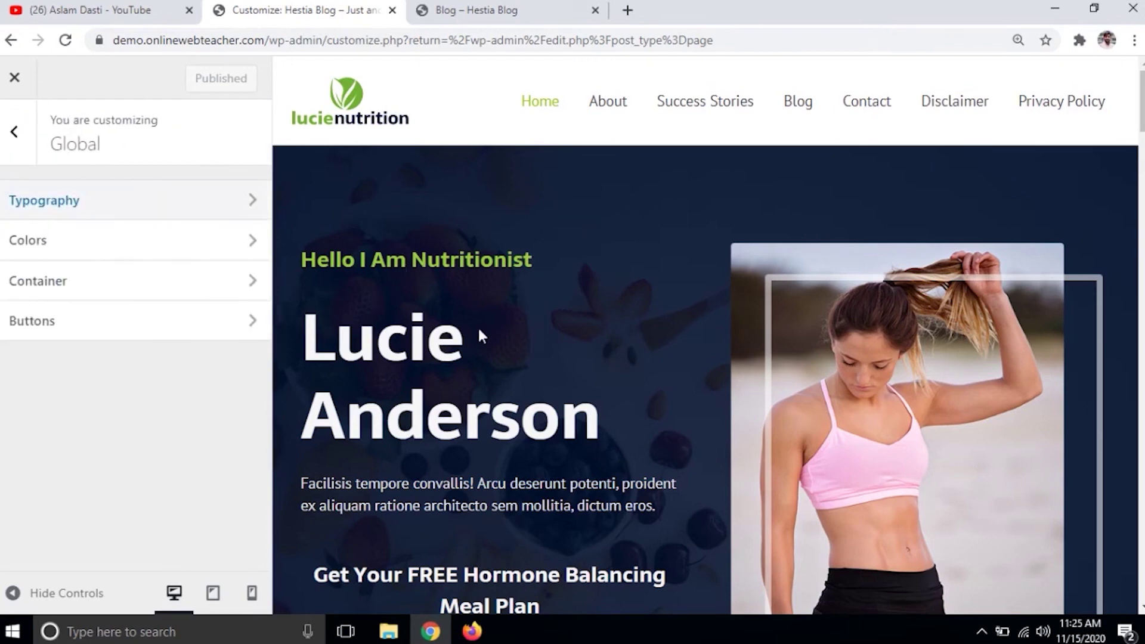
{"action": "left_click", "coordinate": [250, 250]}
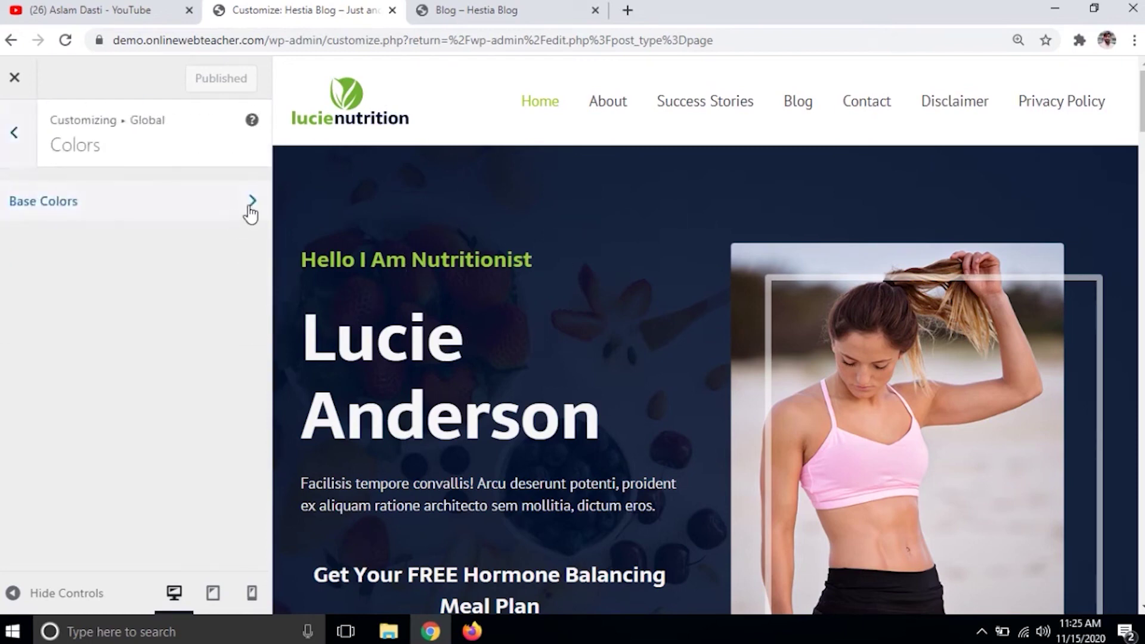
{"action": "left_click", "coordinate": [249, 206]}
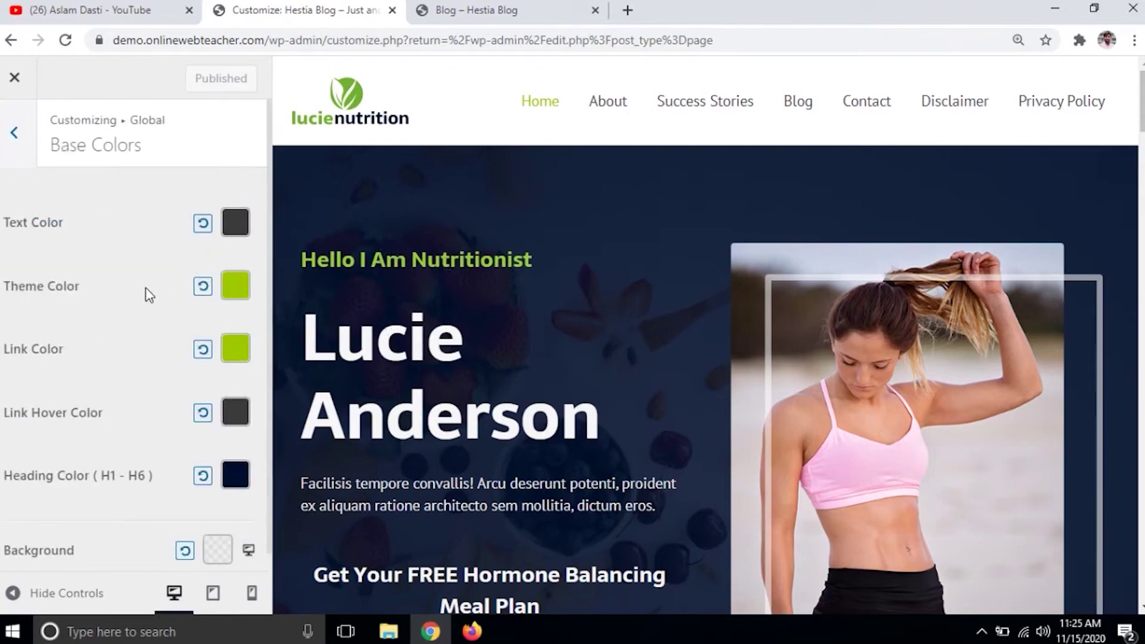
{"action": "scroll", "coordinate": [140, 244], "scroll_direction": "down", "scroll_amount": 1}
{"action": "scroll", "coordinate": [139, 243], "scroll_direction": "up", "scroll_amount": 1}
{"action": "left_click", "coordinate": [14, 135]}
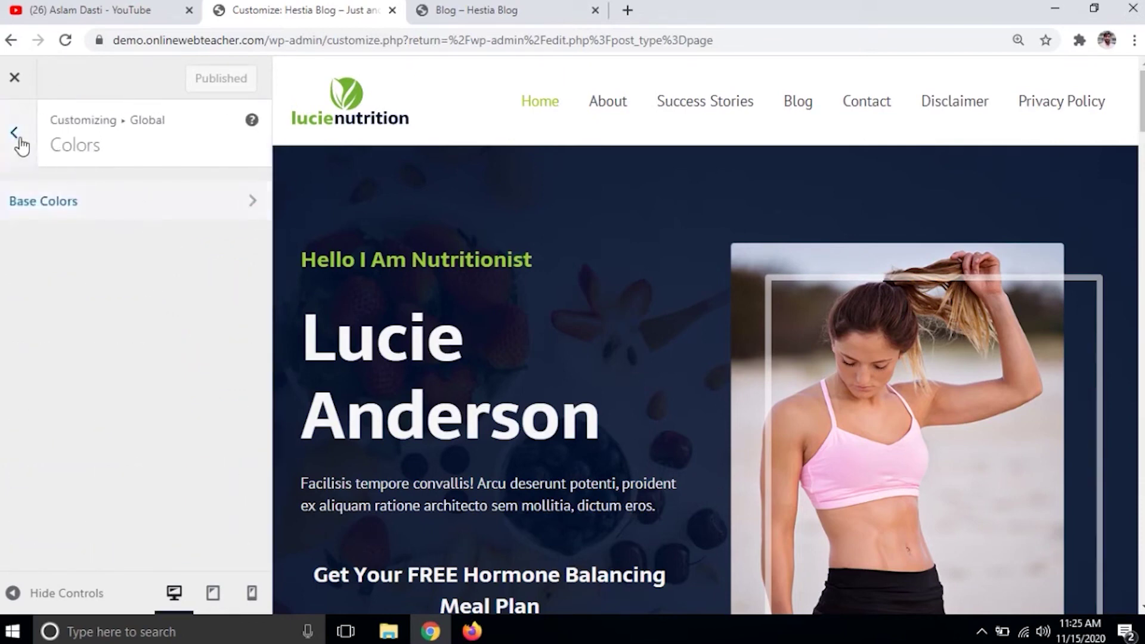
{"action": "left_click", "coordinate": [18, 139]}
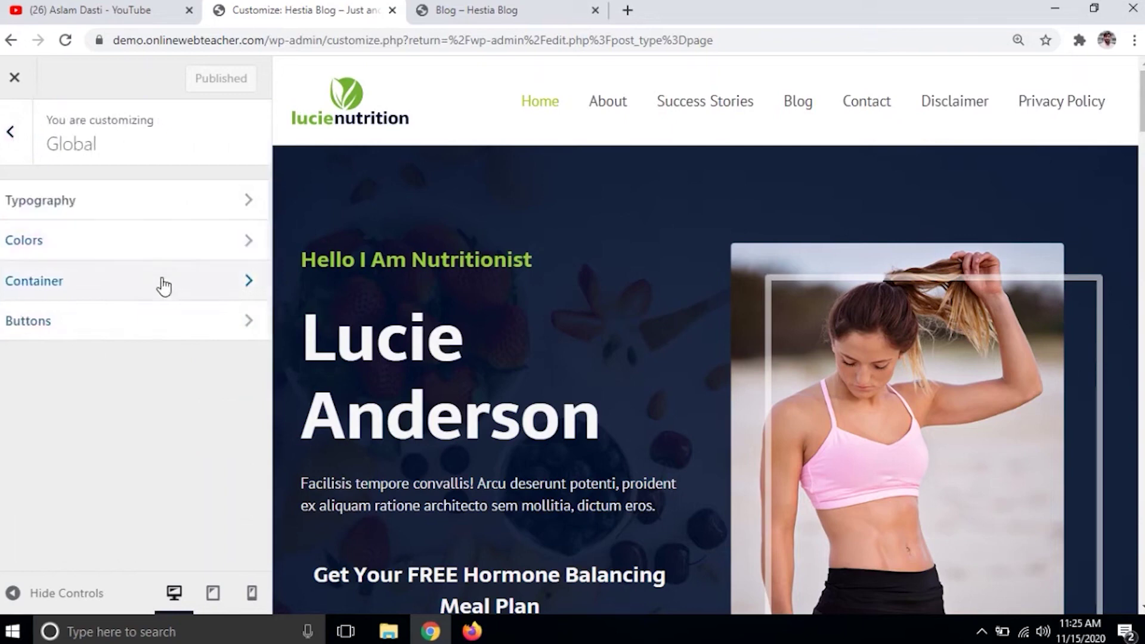
- Review the global container layout and button settings, then return to the top-level sections
{"action": "left_click", "coordinate": [159, 283]}
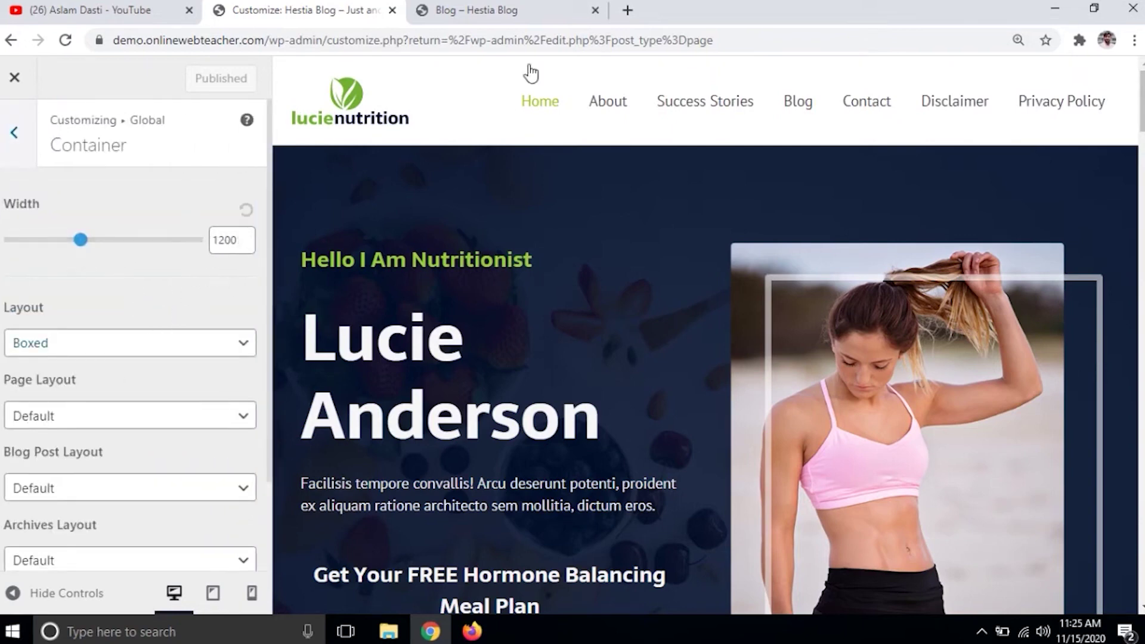
{"action": "left_click", "coordinate": [510, 7]}
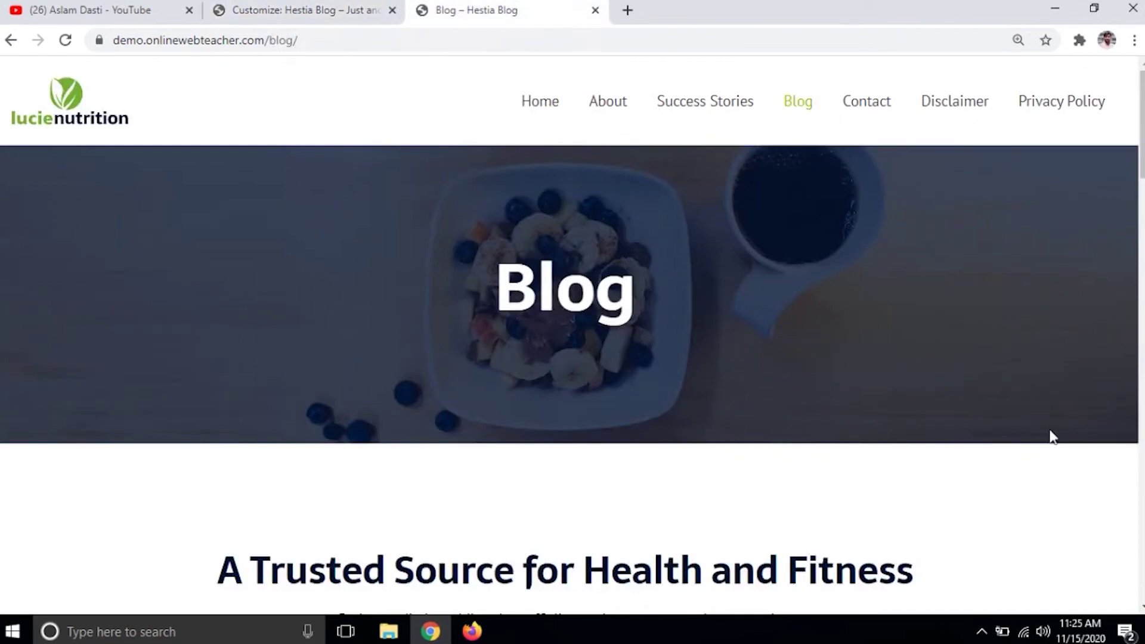
{"action": "left_click", "coordinate": [358, 11]}
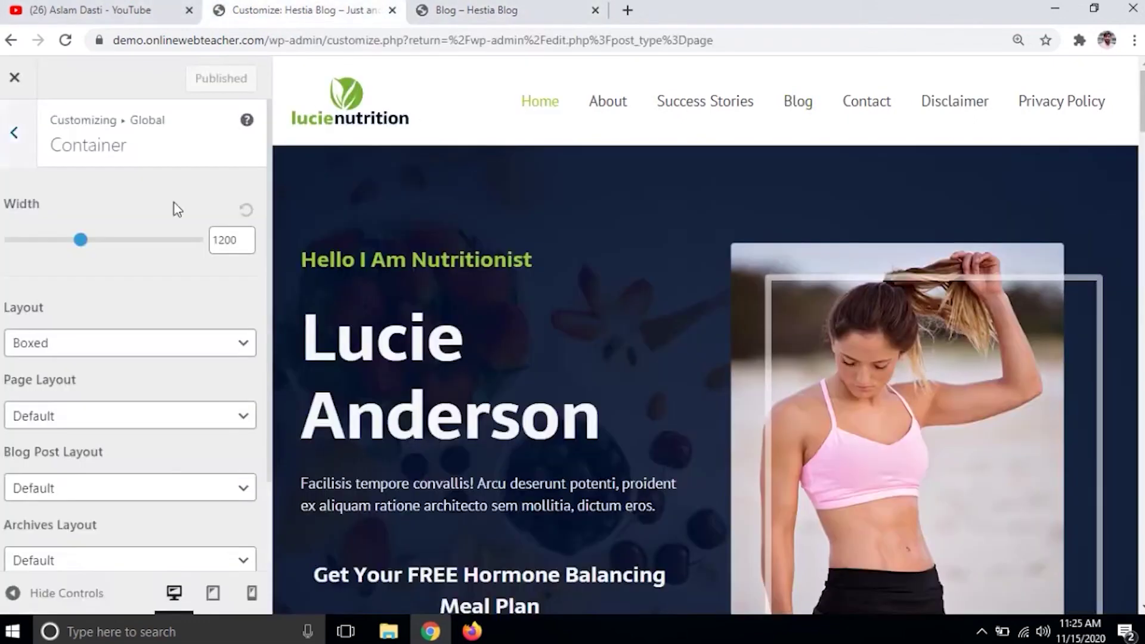
{"action": "scroll", "coordinate": [146, 423], "scroll_direction": "down", "scroll_amount": 2}
{"action": "scroll", "coordinate": [146, 422], "scroll_direction": "up", "scroll_amount": 2}
{"action": "left_click", "coordinate": [20, 142]}
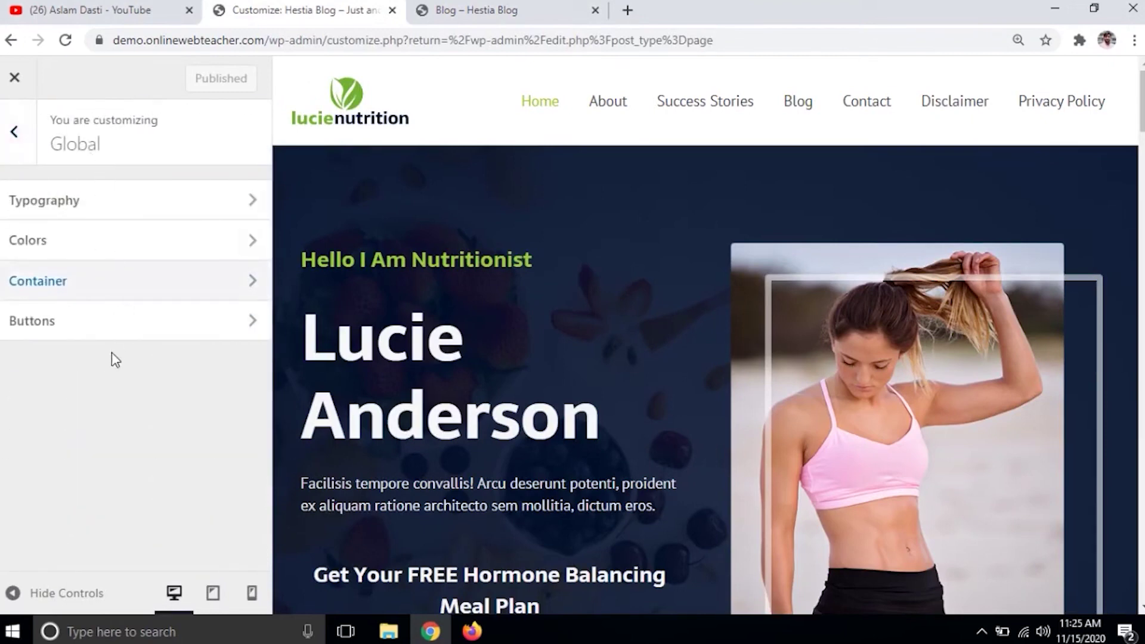
{"action": "left_click", "coordinate": [122, 333]}
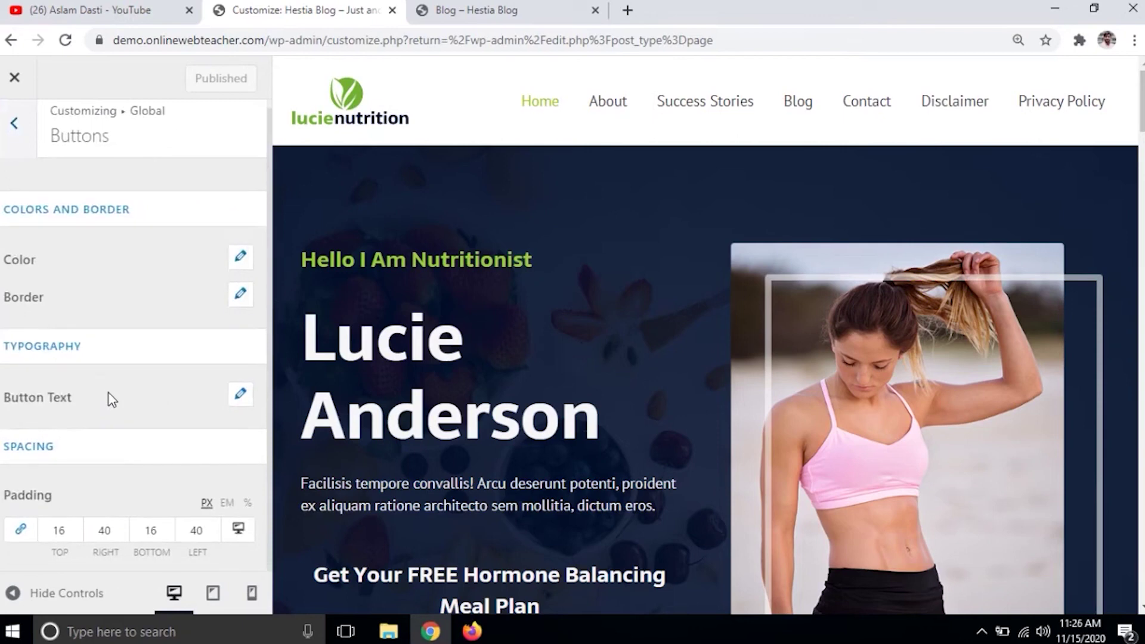
{"action": "left_click", "coordinate": [15, 133]}
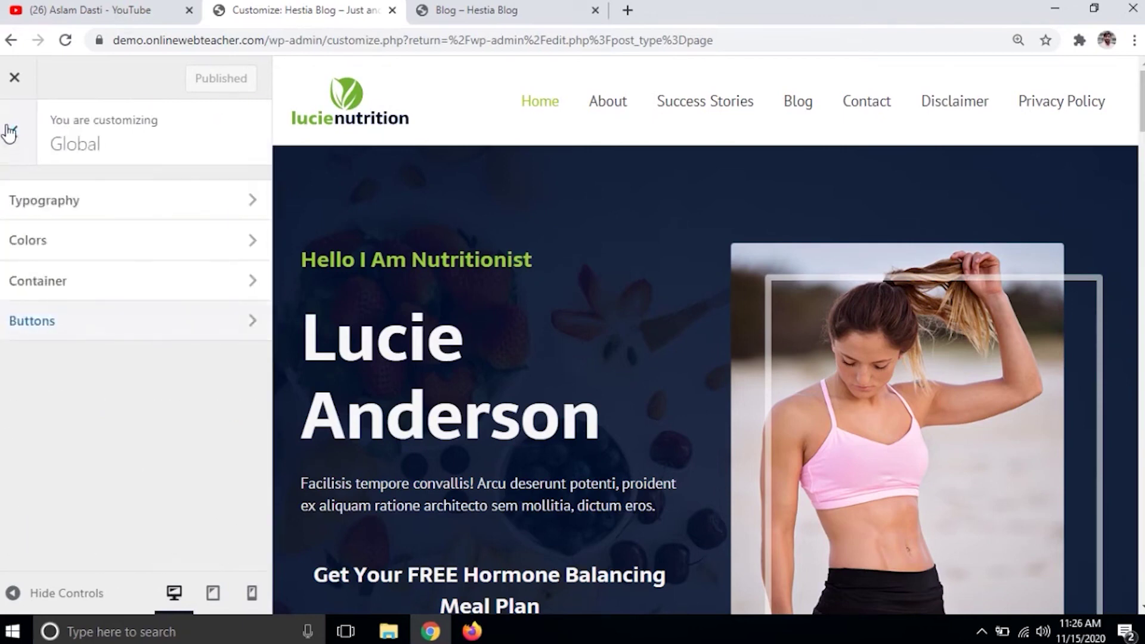
{"action": "left_click", "coordinate": [12, 133]}
- Show the Header's Site Identity logo settings and open a blank browser tab
{"action": "left_click", "coordinate": [140, 367]}
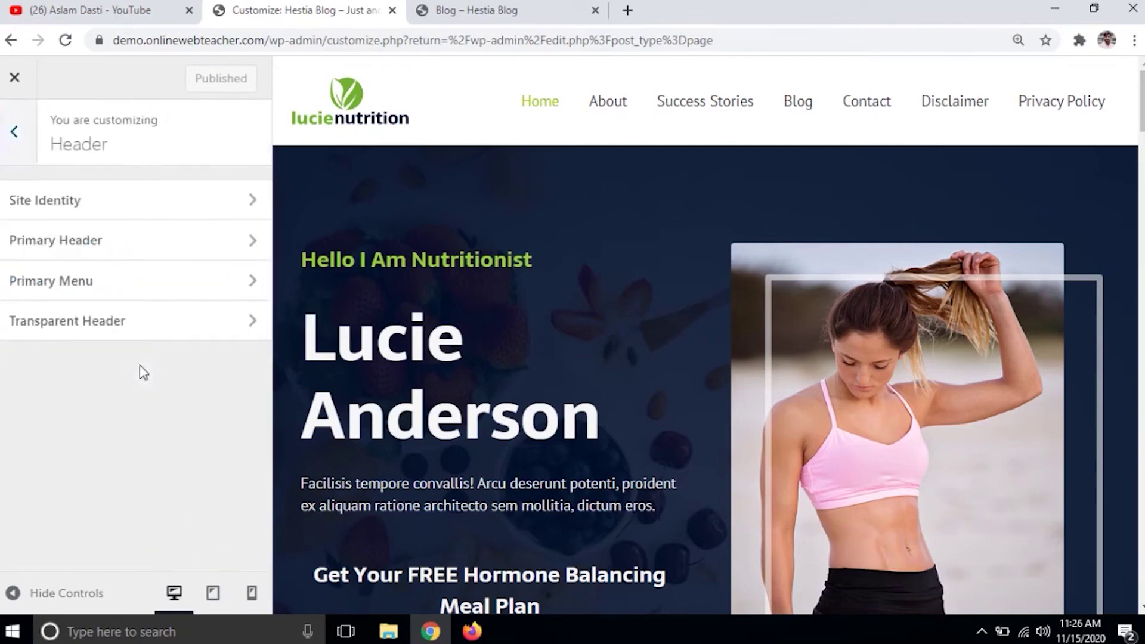
{"action": "left_click", "coordinate": [166, 201]}
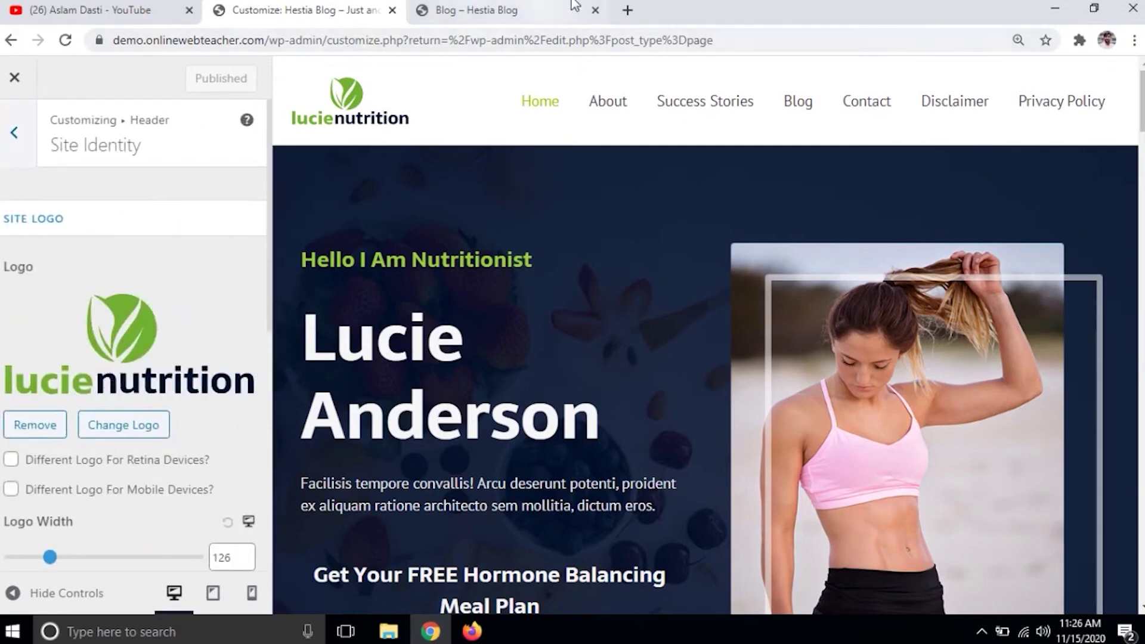
{"action": "left_click", "coordinate": [628, 11]}
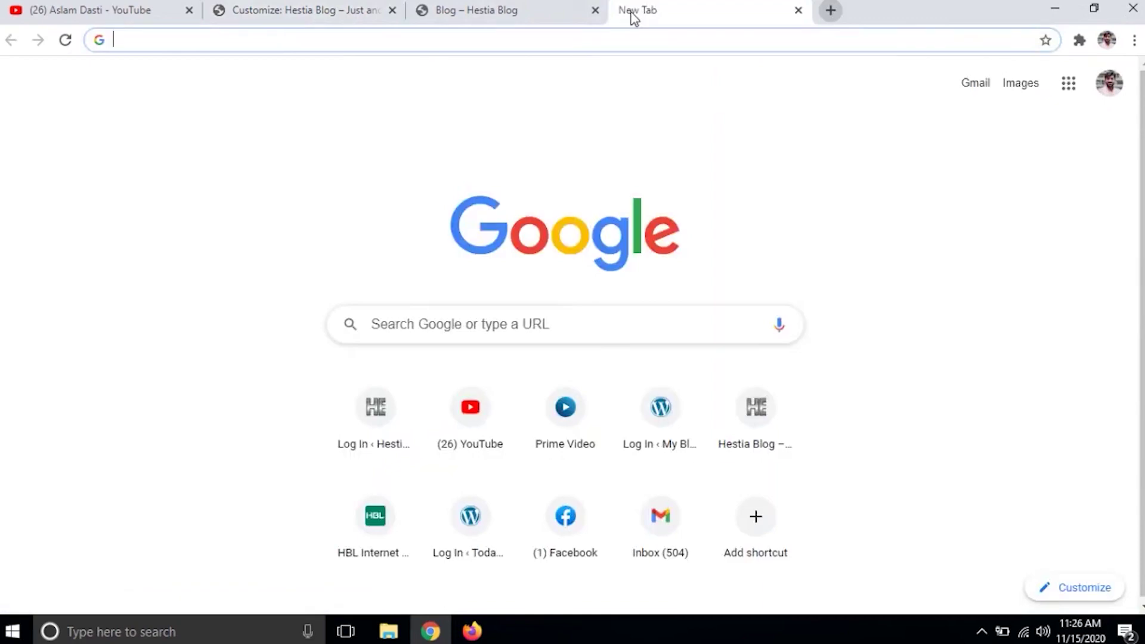
- Load cooltext.com and logomakr.com in separate tabs, ending on the Cool Text Grinch generator
{"action": "type", "text": "cool"}
{"action": "key", "text": "Return"}
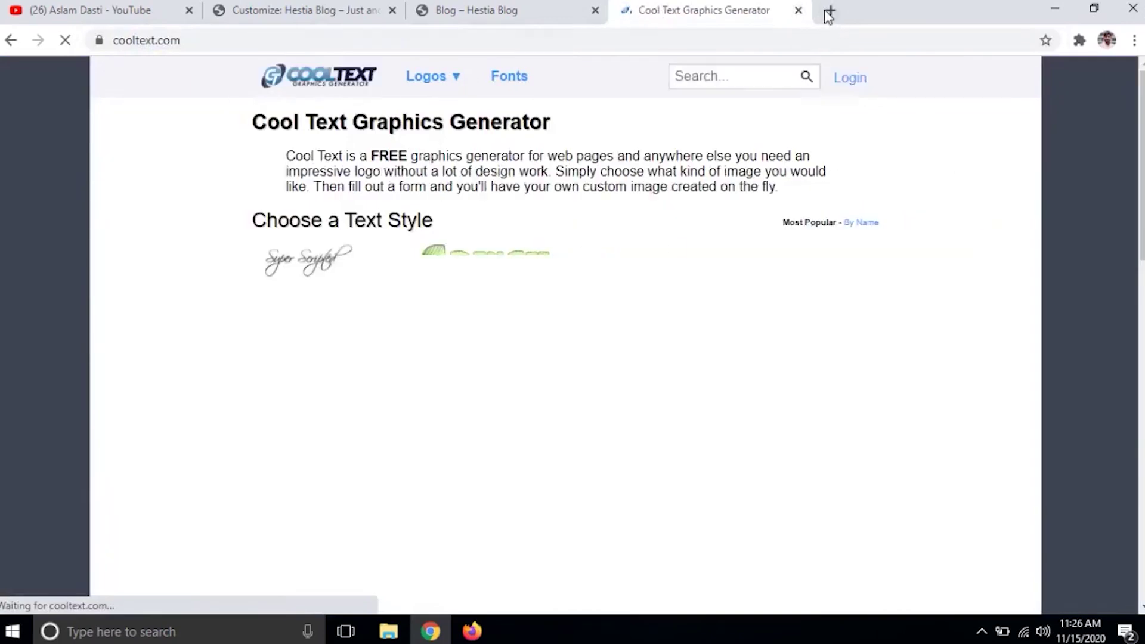
{"action": "left_click", "coordinate": [827, 11]}
{"action": "type", "text": "logo"}
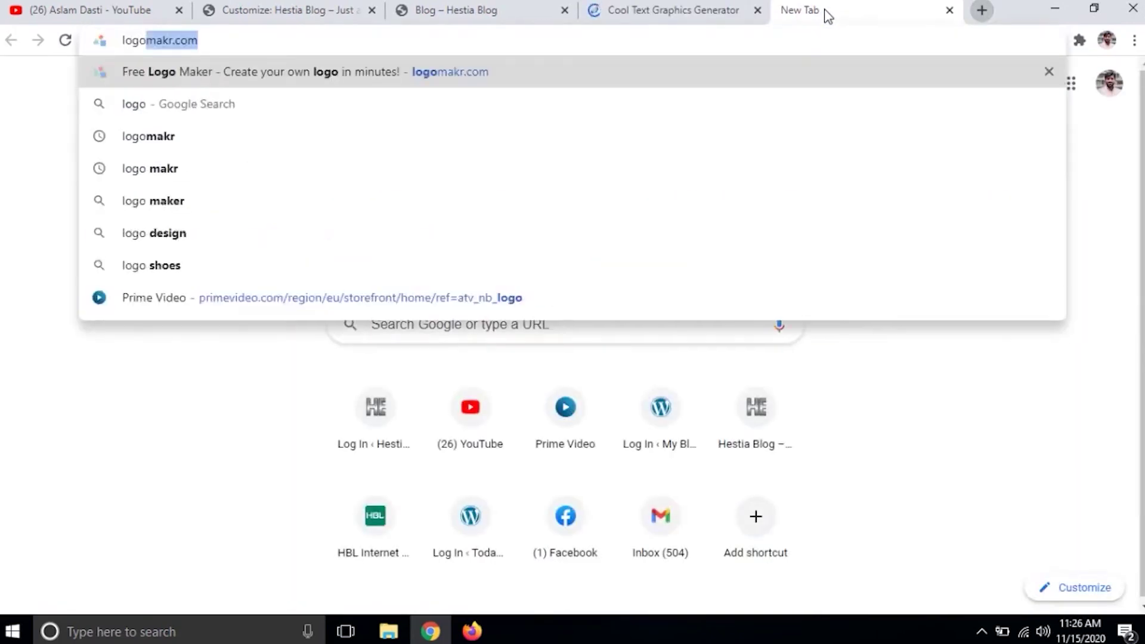
{"action": "key", "text": "Return"}
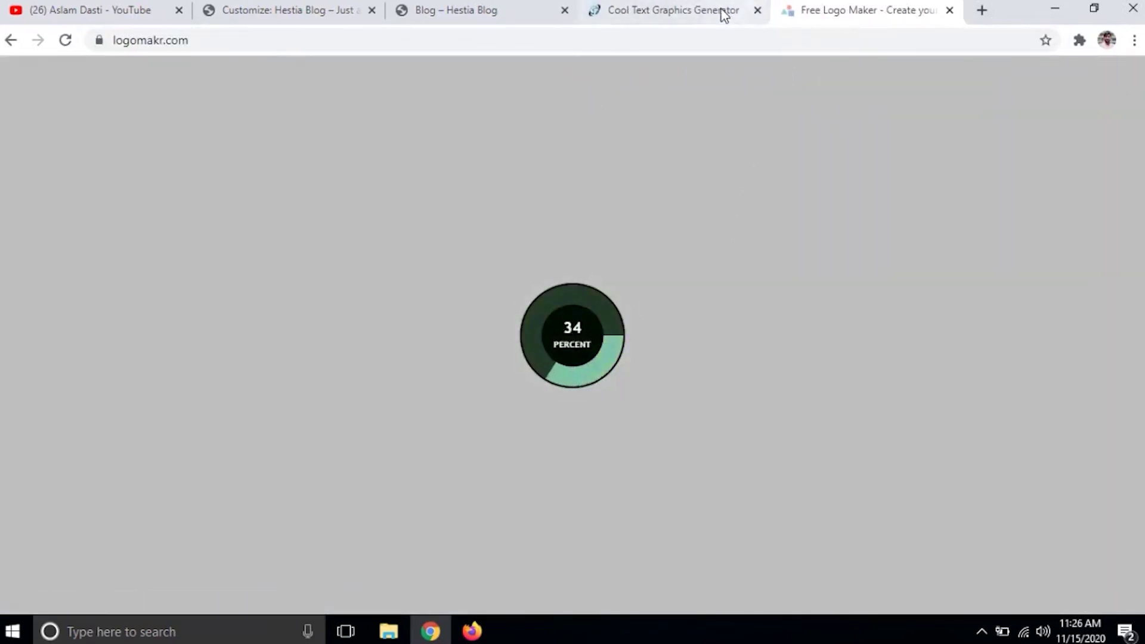
{"action": "left_click", "coordinate": [682, 9]}
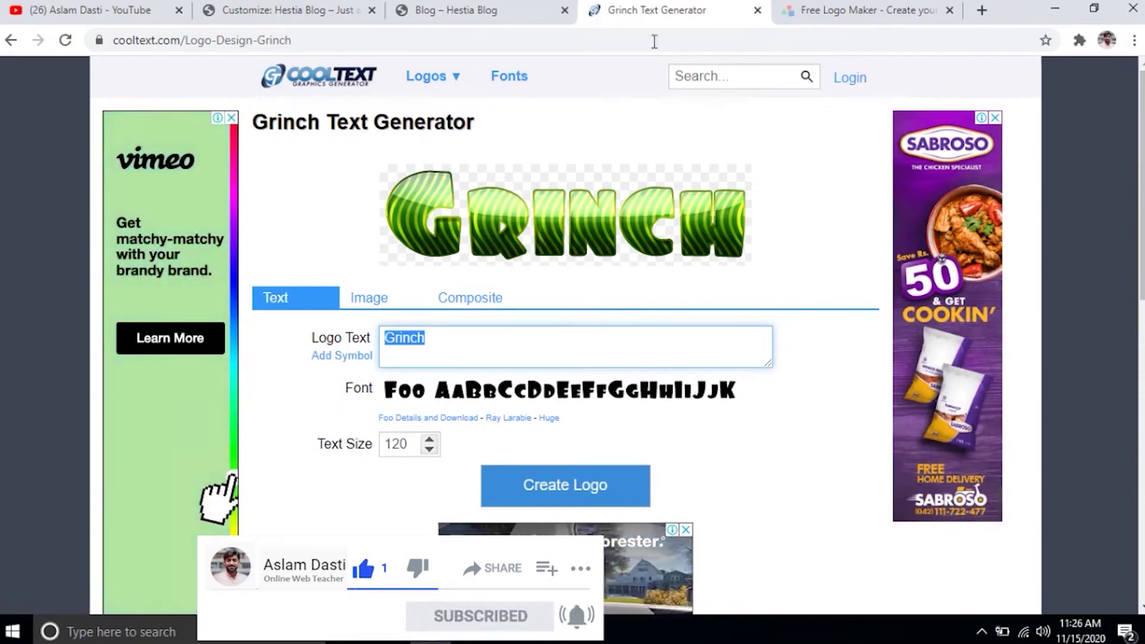
- In LogoMakr, dismiss the intro popups and add a shrunken headphones graphic to the canvas
{"action": "left_click", "coordinate": [865, 10]}
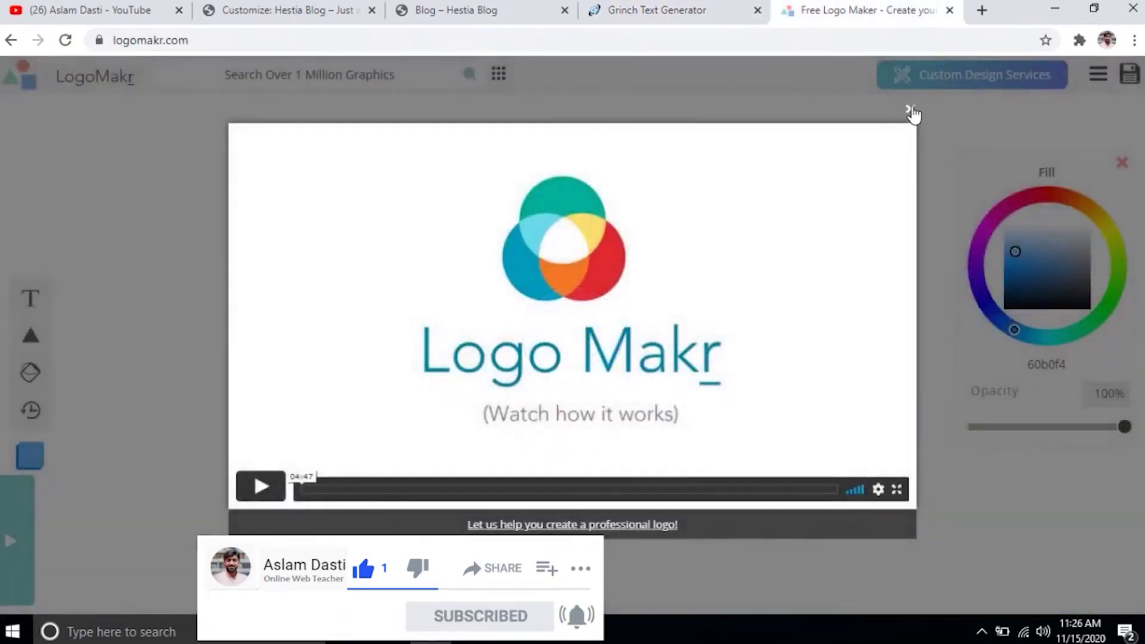
{"action": "left_click", "coordinate": [909, 108]}
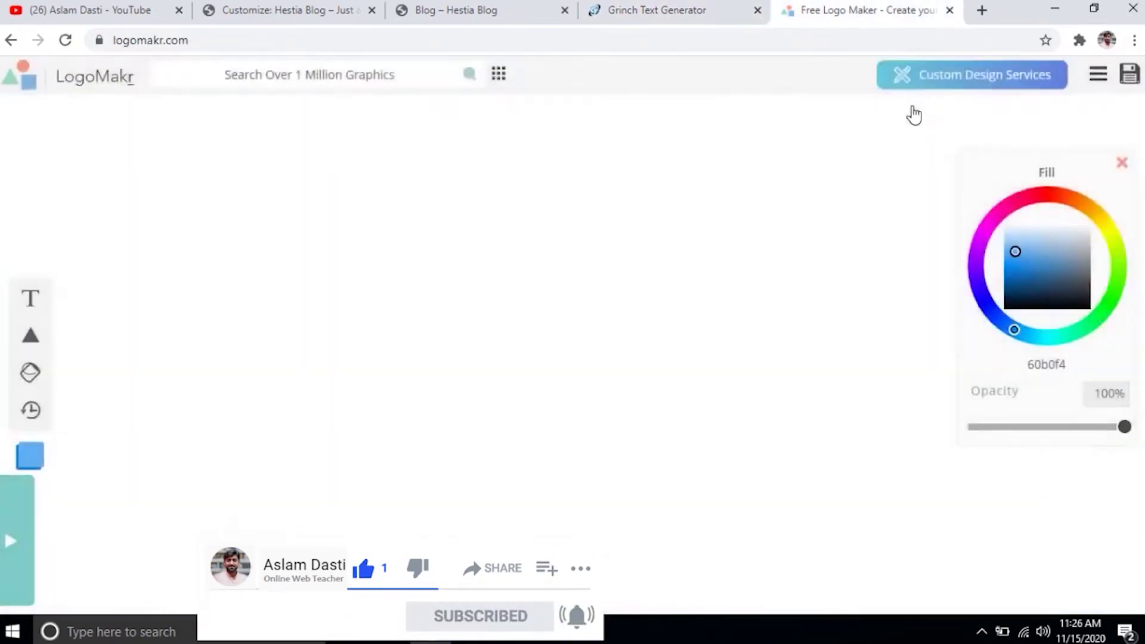
{"action": "left_click", "coordinate": [636, 293]}
{"action": "left_click", "coordinate": [315, 71]}
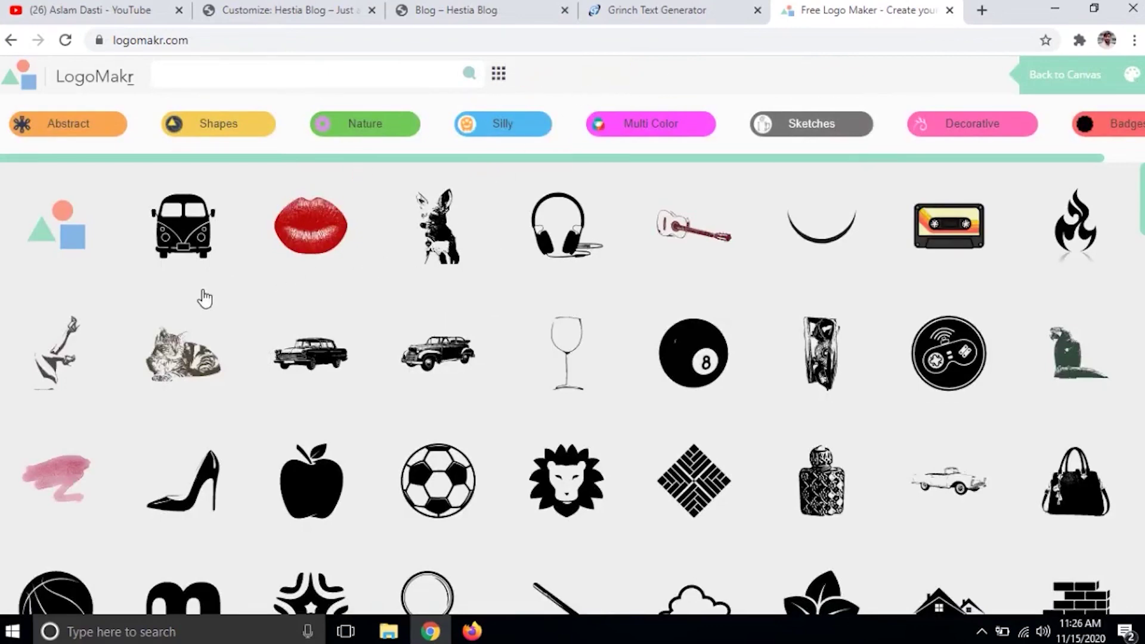
{"action": "left_click", "coordinate": [553, 249]}
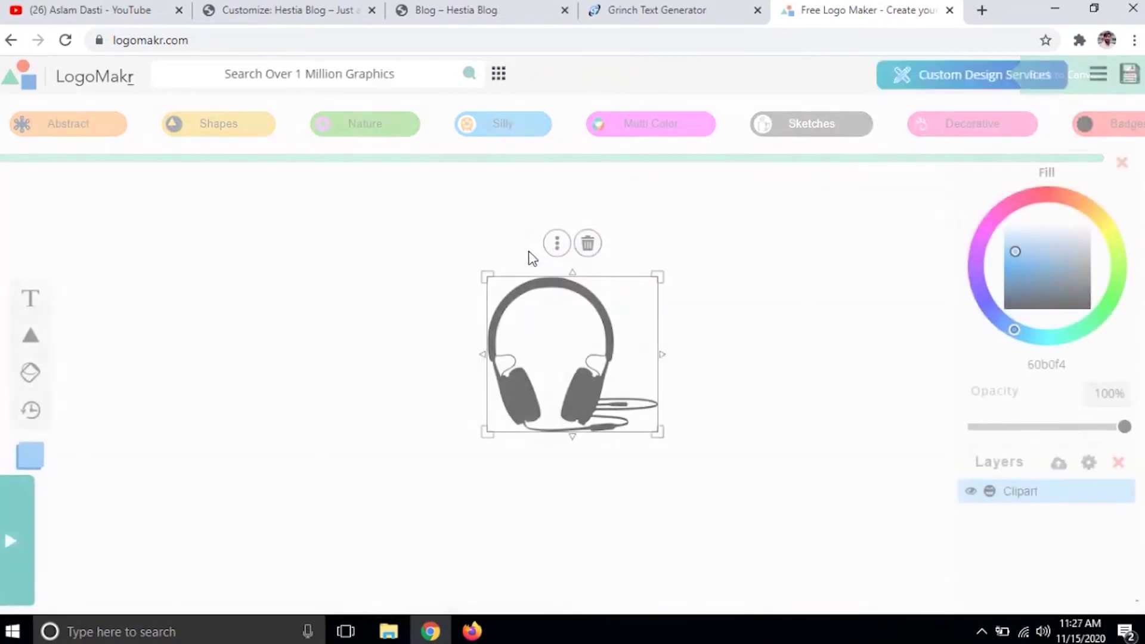
{"action": "left_click_drag", "start_coordinate": [659, 429], "coordinate": [579, 360]}
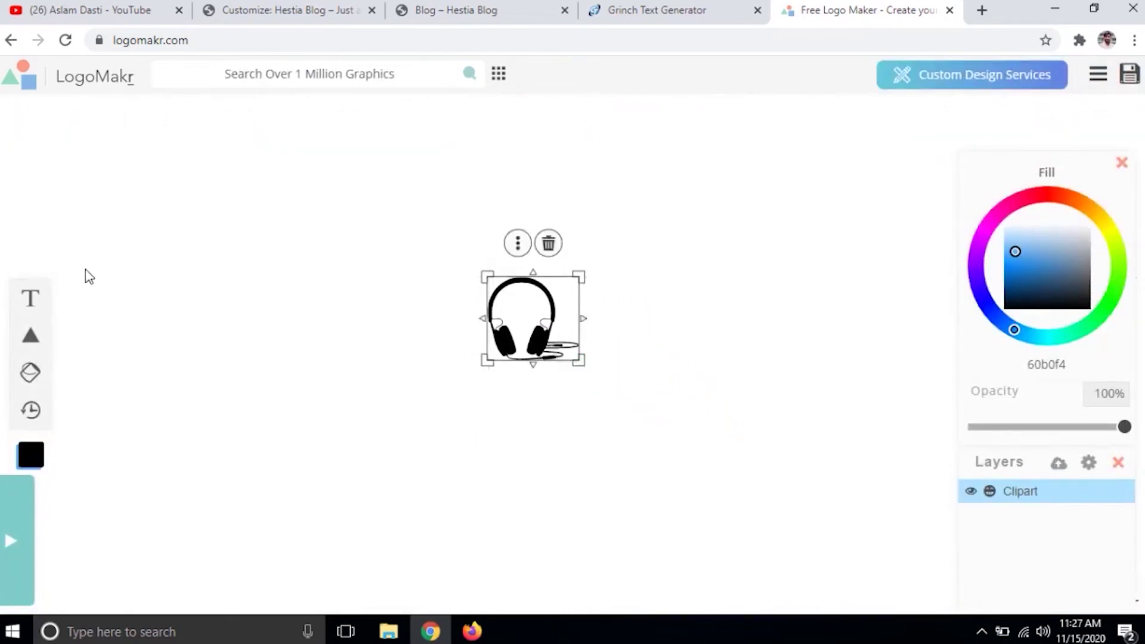
- Place a resized text box right of the headphones, then download the Cool Text Blog Website PNG
{"action": "left_click", "coordinate": [30, 298]}
{"action": "left_click", "coordinate": [528, 315]}
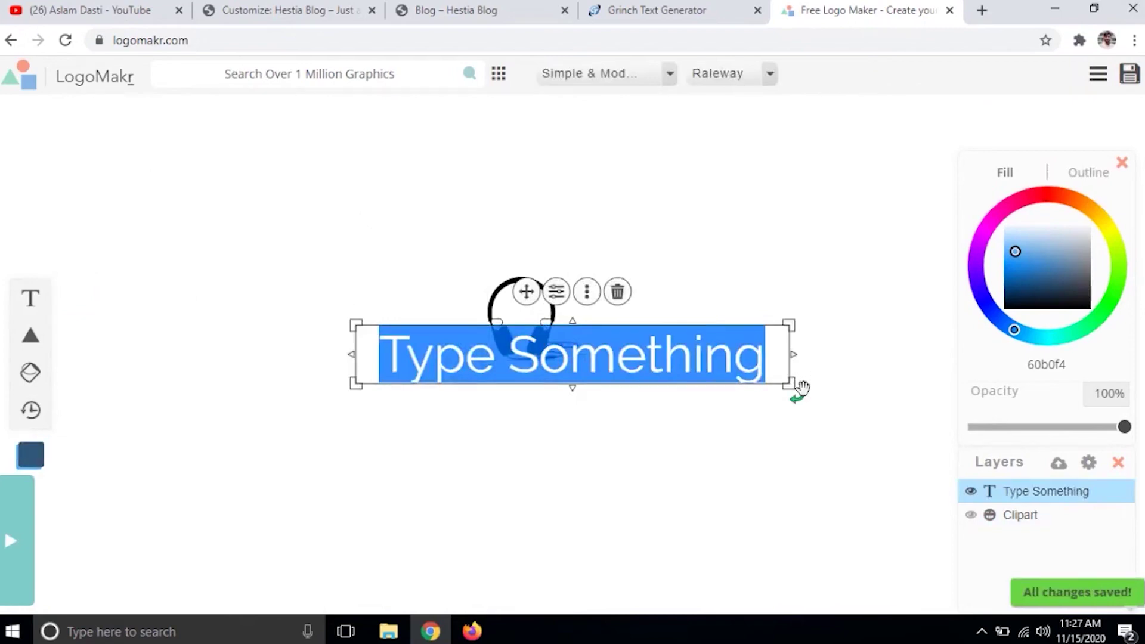
{"action": "left_click_drag", "start_coordinate": [788, 385], "coordinate": [541, 365]}
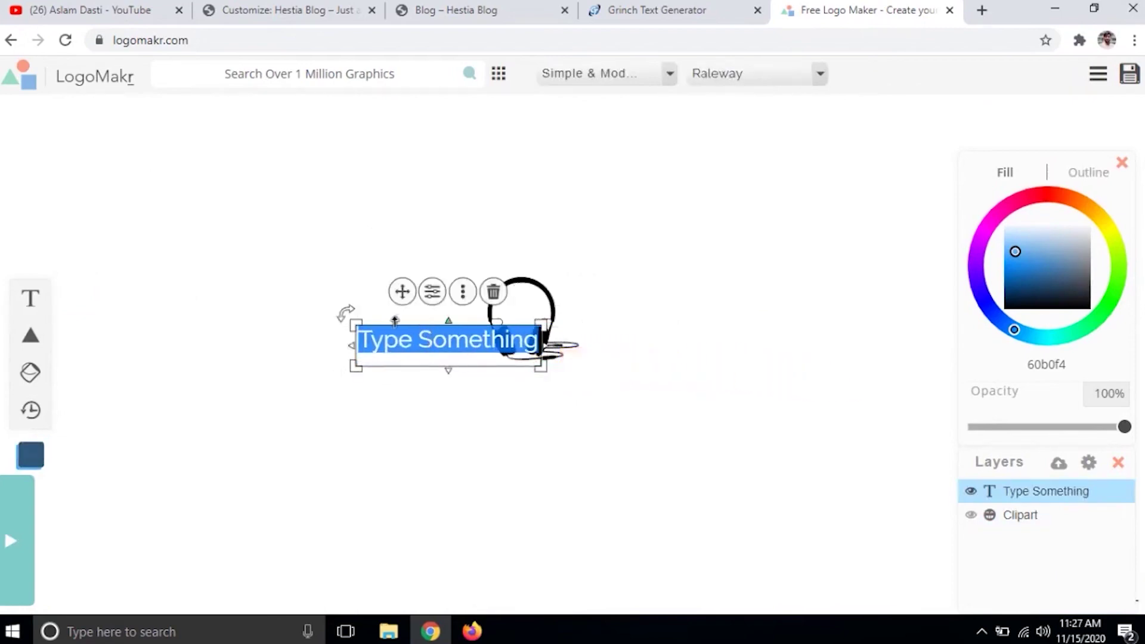
{"action": "left_click_drag", "start_coordinate": [402, 292], "coordinate": [639, 284]}
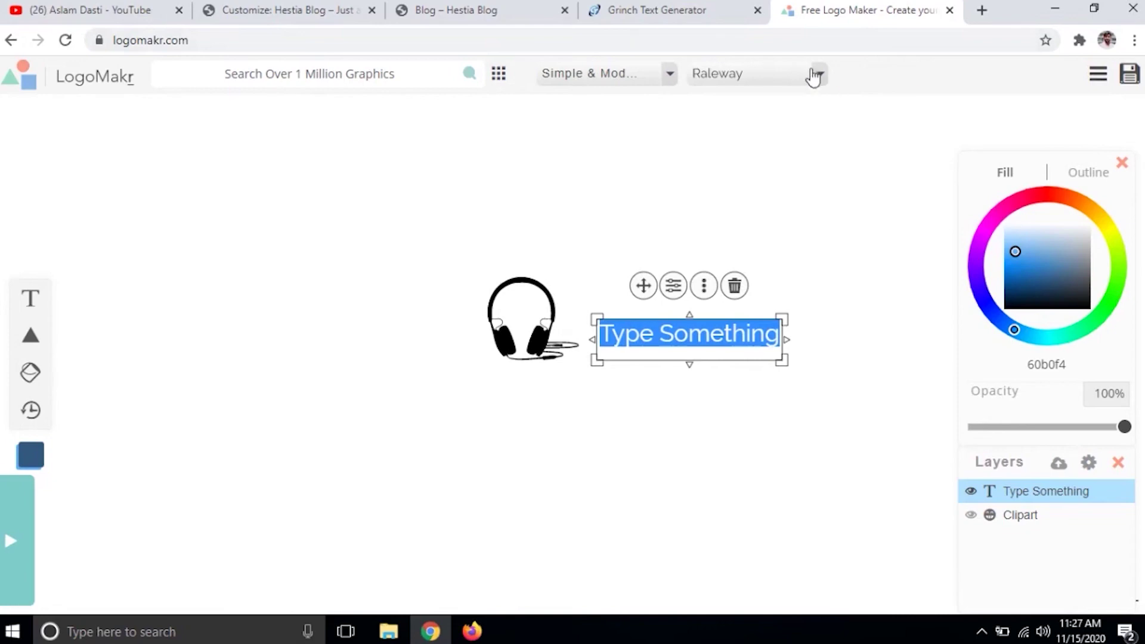
{"action": "left_click", "coordinate": [616, 10]}
{"action": "left_click", "coordinate": [471, 230]}
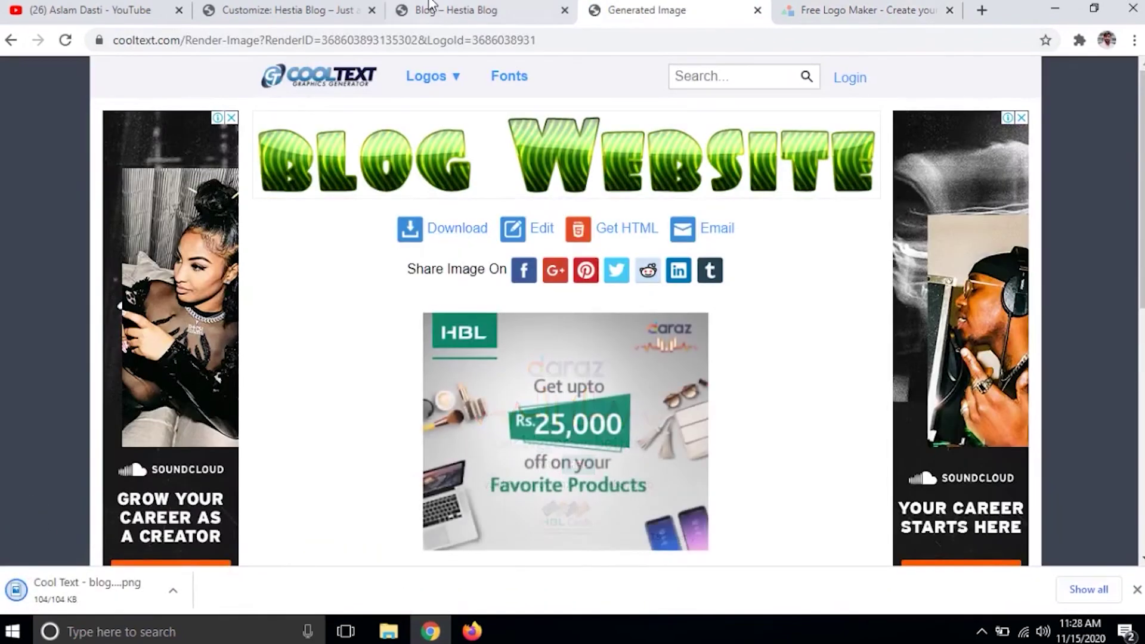
- Upload the Blog Website PNG as the site logo without cropping and publish it
{"action": "left_click", "coordinate": [287, 10]}
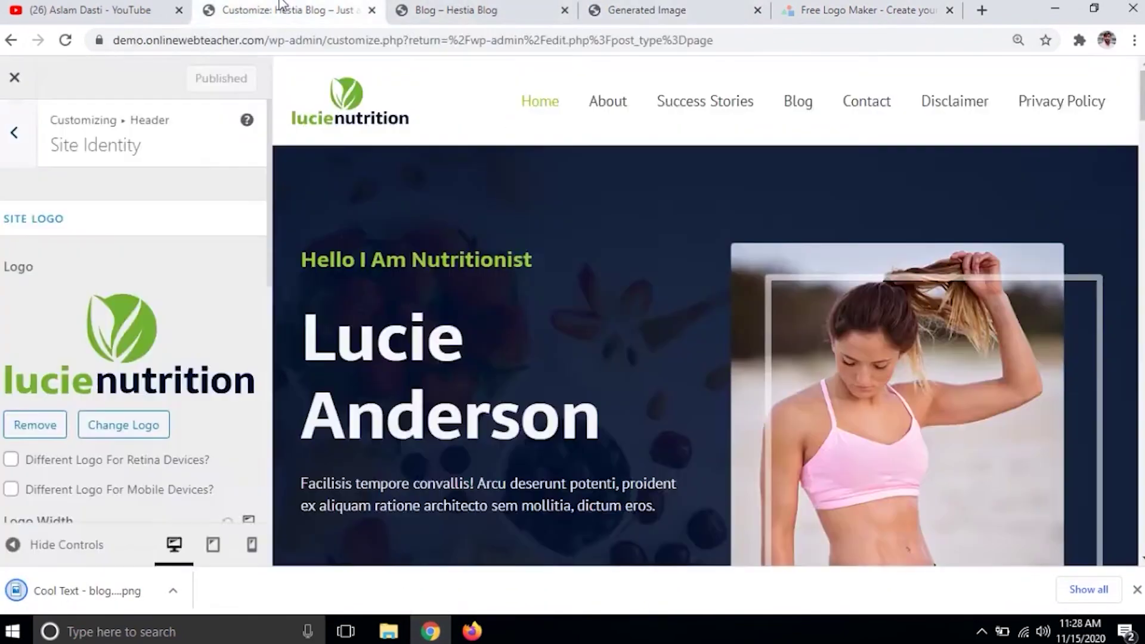
{"action": "left_click", "coordinate": [103, 425]}
{"action": "left_click_drag", "start_coordinate": [94, 606], "coordinate": [560, 340]}
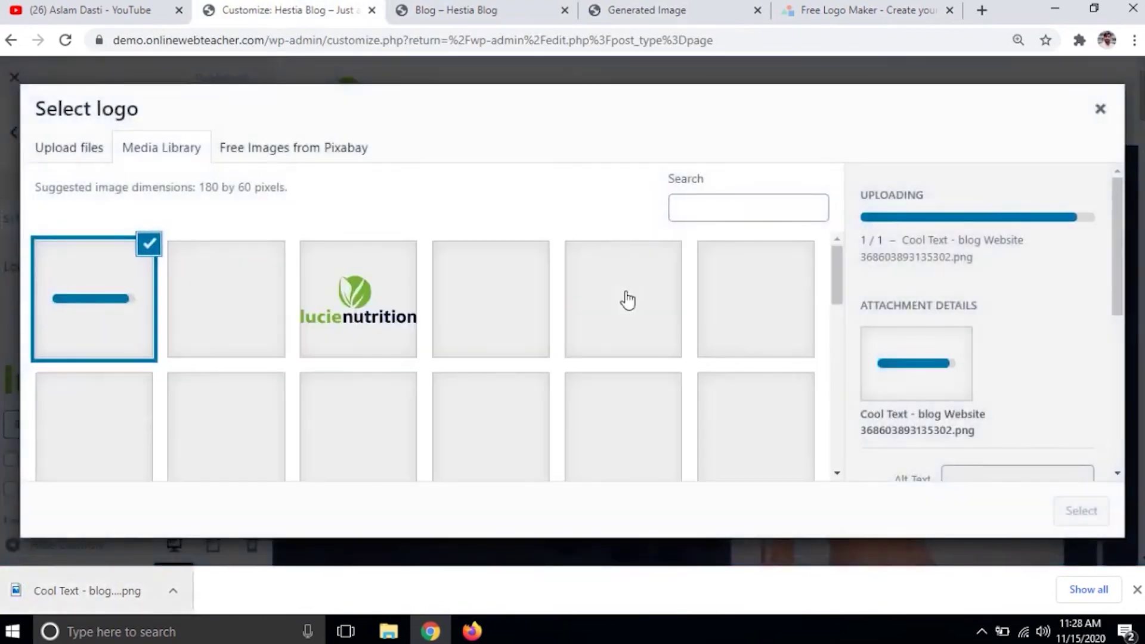
{"action": "left_click", "coordinate": [1073, 516]}
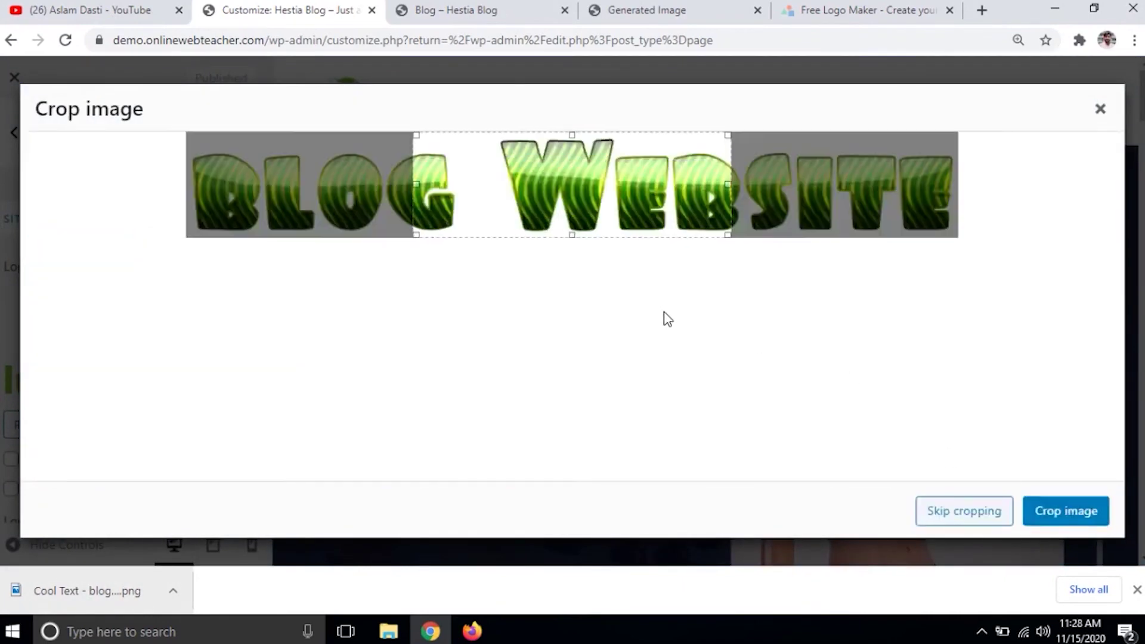
{"action": "left_click", "coordinate": [947, 512]}
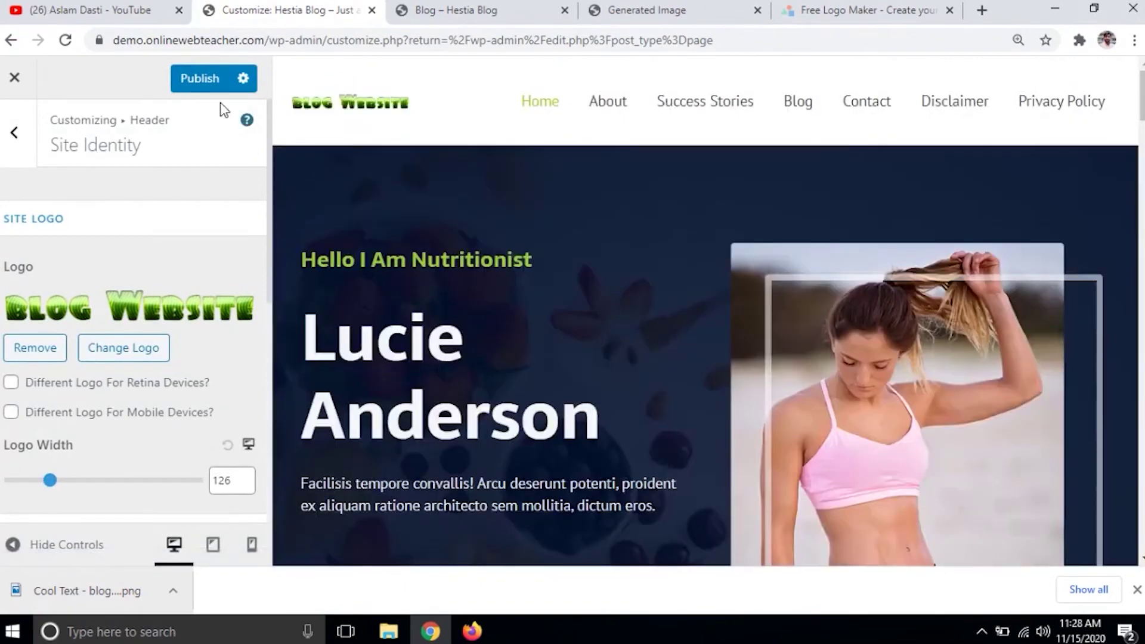
{"action": "left_click", "coordinate": [197, 80]}
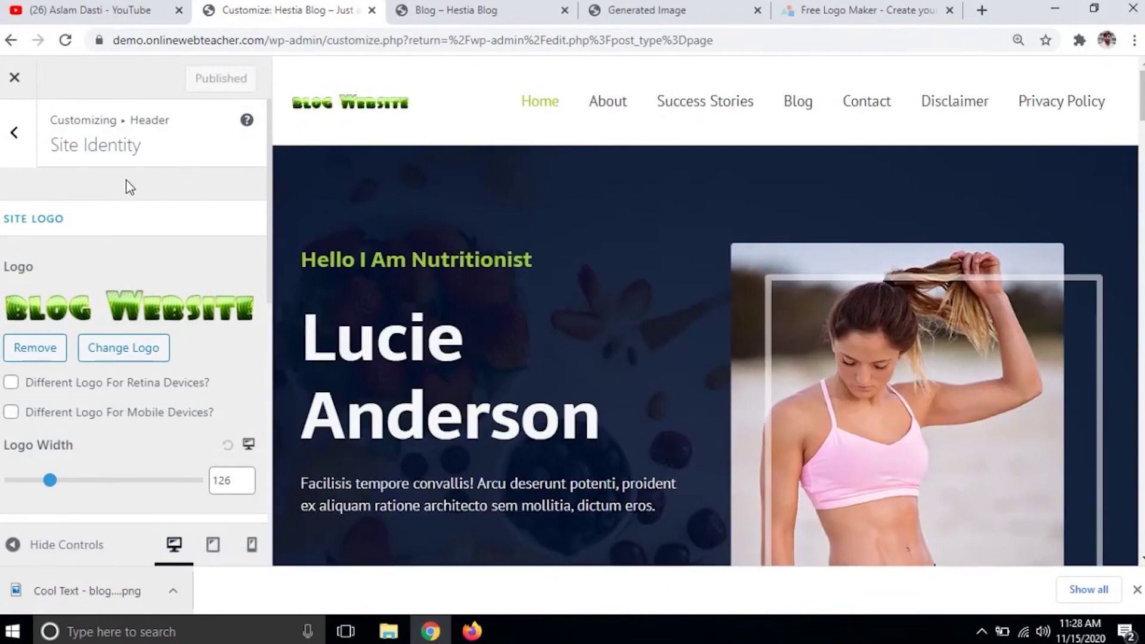
{"action": "left_click", "coordinate": [475, 9]}
- Change the site title from Hestia to 'Blog Website'
{"action": "left_click", "coordinate": [105, 124]}
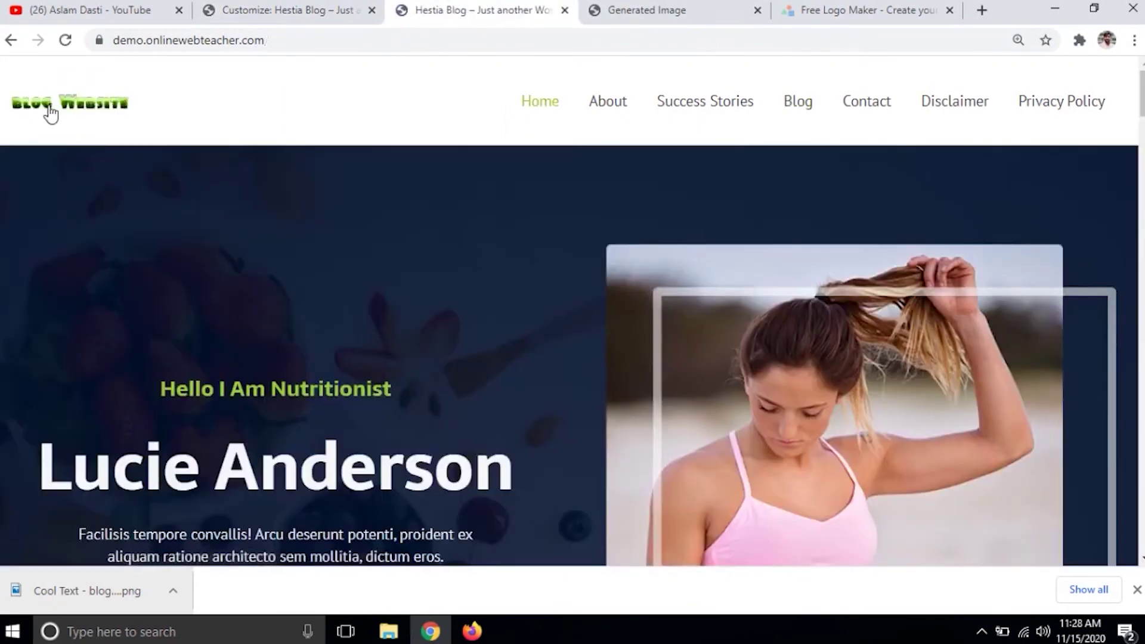
{"action": "left_click", "coordinate": [293, 9]}
{"action": "scroll", "coordinate": [165, 422], "scroll_direction": "down", "scroll_amount": 6}
{"action": "left_click", "coordinate": [111, 420]}
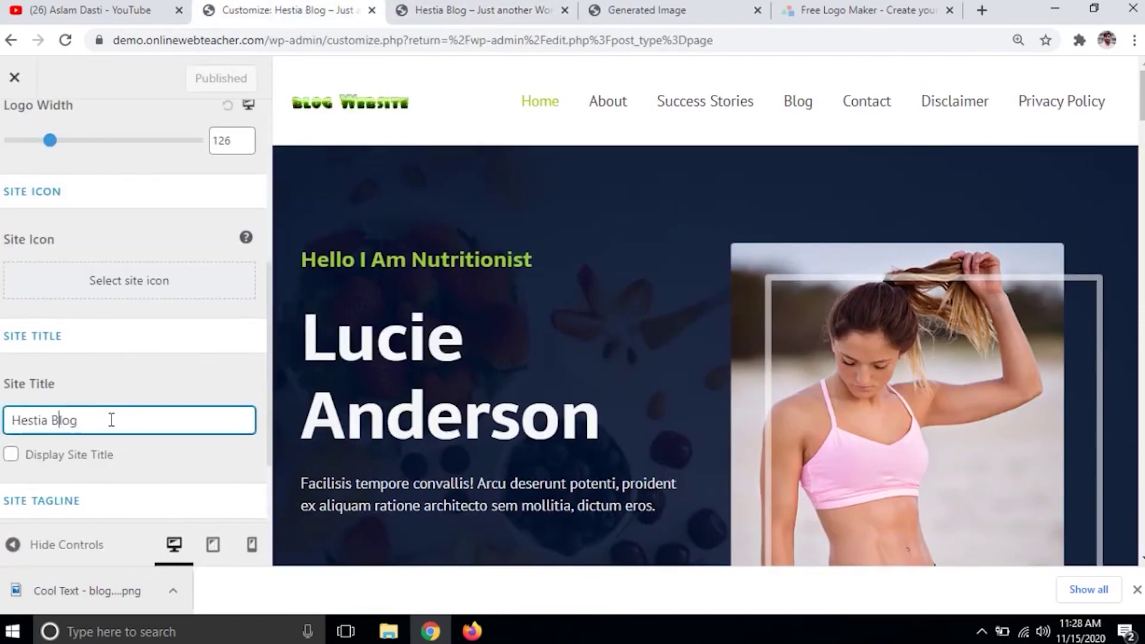
{"action": "key", "text": "Left"}
{"action": "key", "text": "Left"}
{"action": "key", "text": "Left"}
{"action": "key", "text": "Left"}
{"action": "key", "text": "BackSpace"}
{"action": "key", "text": "BackSpace"}
{"action": "key", "text": "BackSpace"}
{"action": "key", "text": "BackSpace"}
{"action": "key", "text": "BackSpace"}
{"action": "key", "text": "BackSpace"}
{"action": "key", "text": "BackSpace"}
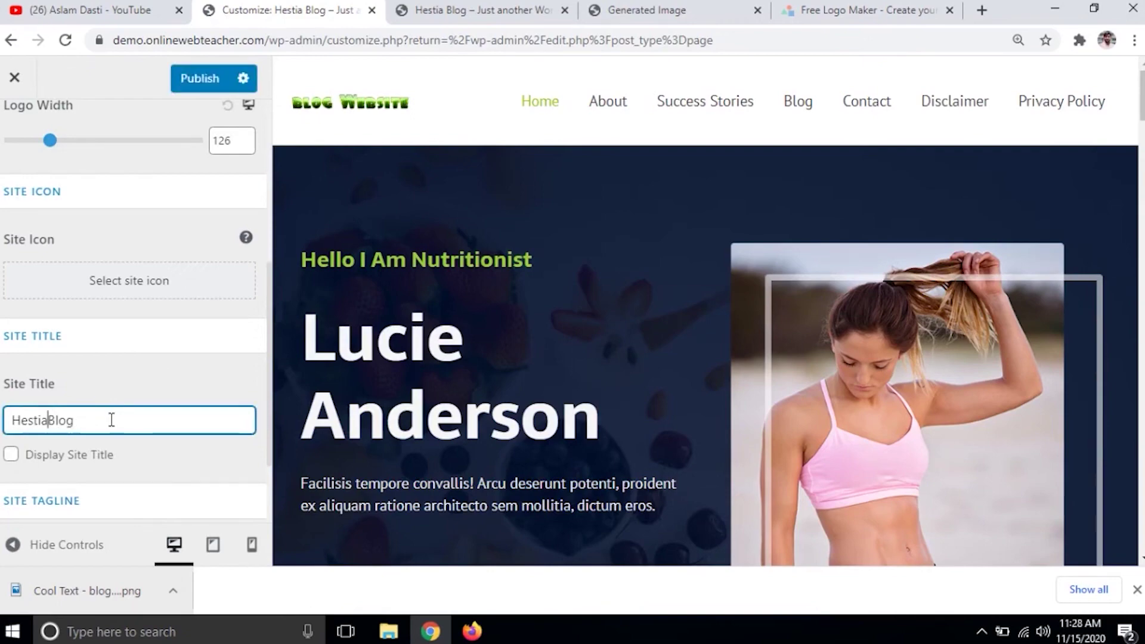
{"action": "key", "text": "End"}
{"action": "type", "text": "Webs"}
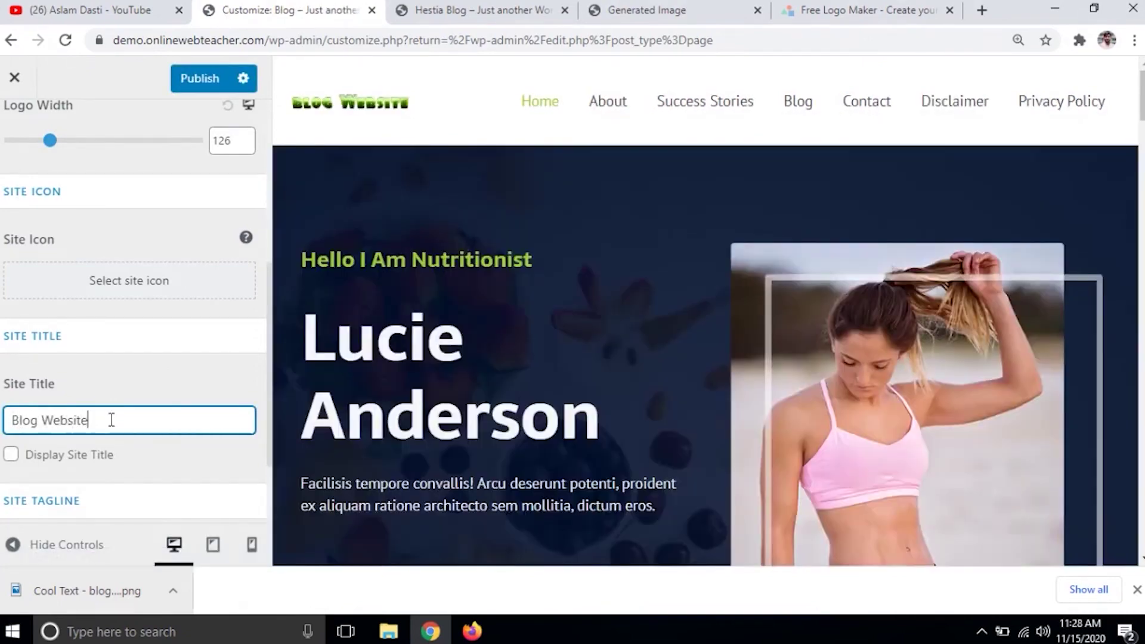
- Set the tagline to 'create a blog website in 15 minutes' and publish both changes
{"action": "scroll", "coordinate": [141, 401], "scroll_direction": "down", "scroll_amount": 2}
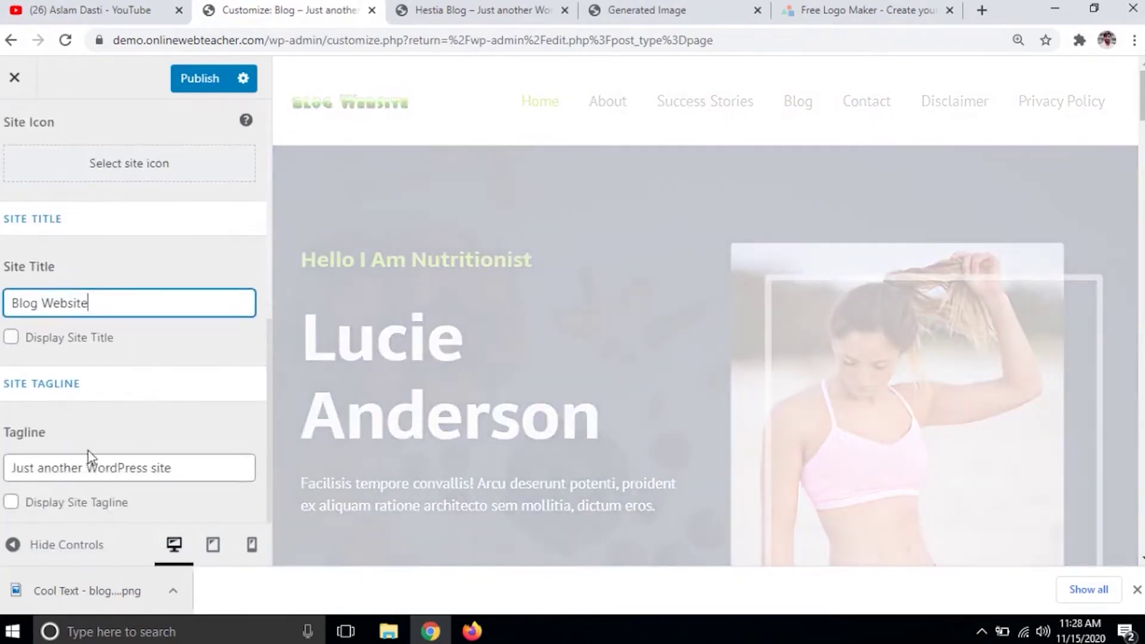
{"action": "left_click", "coordinate": [182, 470]}
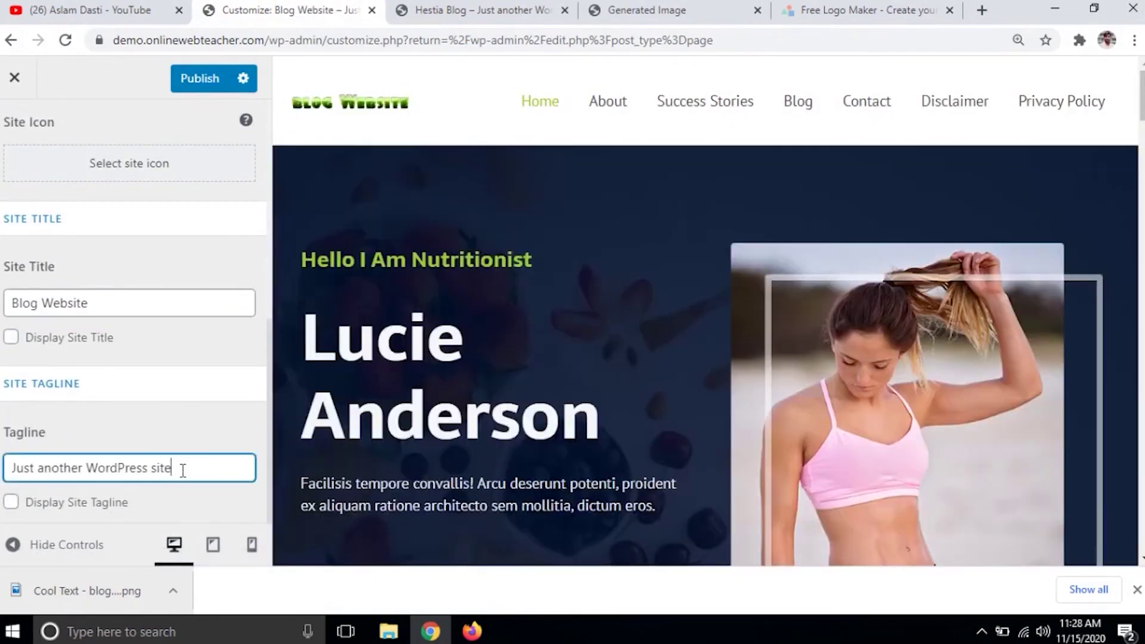
{"action": "key", "text": "BackSpace"}
{"action": "key", "text": "BackSpace"}
{"action": "key", "text": "BackSpace"}
{"action": "key", "text": "BackSpace"}
{"action": "key", "text": "BackSpace"}
{"action": "key", "text": "BackSpace"}
{"action": "key", "text": "BackSpace"}
{"action": "key", "text": "BackSpace"}
{"action": "key", "text": "BackSpace"}
{"action": "key", "text": "BackSpace"}
{"action": "key", "text": "BackSpace"}
{"action": "key", "text": "BackSpace"}
{"action": "key", "text": "BackSpace"}
{"action": "key", "text": "BackSpace"}
{"action": "key", "text": "BackSpace"}
{"action": "key", "text": "BackSpace"}
{"action": "key", "text": "BackSpace"}
{"action": "key", "text": "BackSpace"}
{"action": "key", "text": "BackSpace"}
{"action": "key", "text": "BackSpace"}
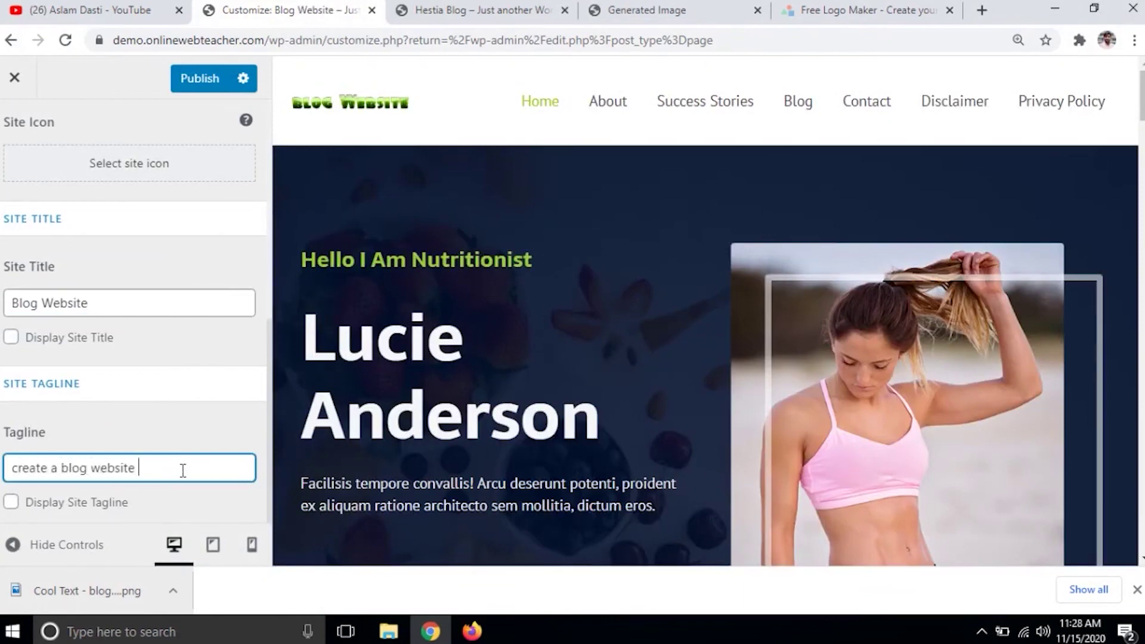
{"action": "type", "text": "create a blog website in 15 "}
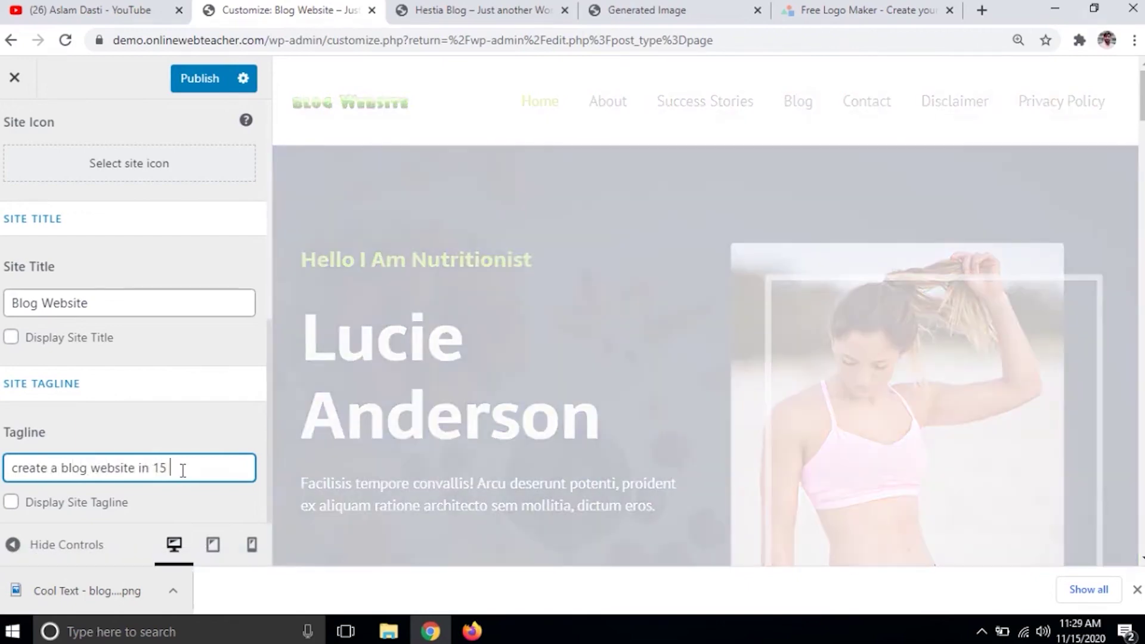
{"action": "type", "text": "minuts"}
{"action": "type", "text": "e"}
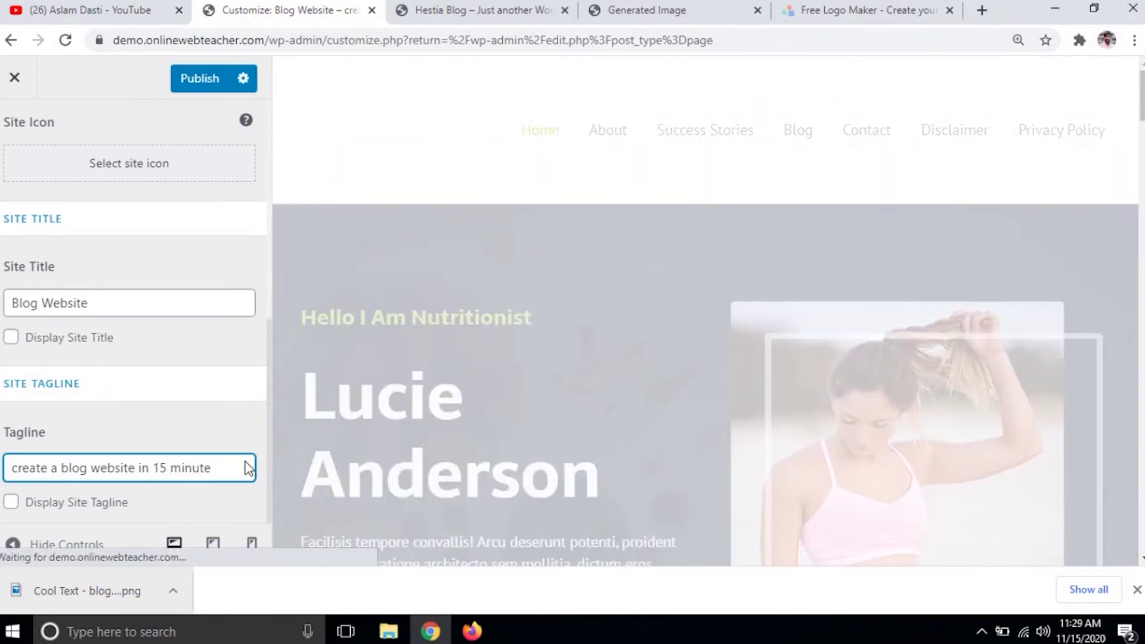
{"action": "type", "text": "s"}
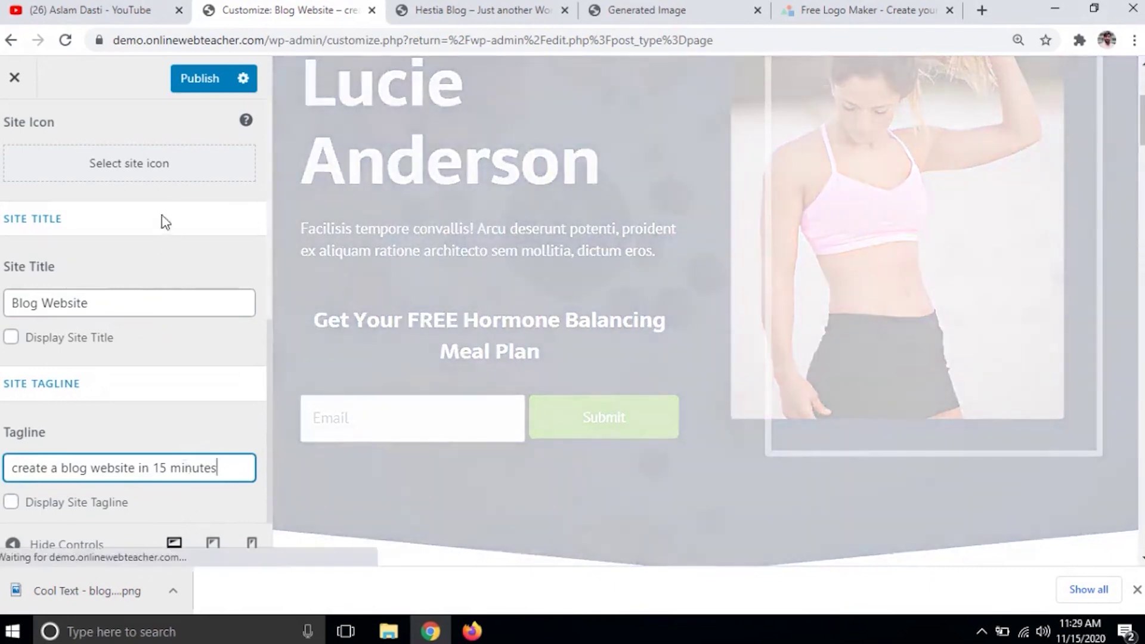
{"action": "left_click", "coordinate": [195, 80]}
{"action": "key", "text": "Escape"}
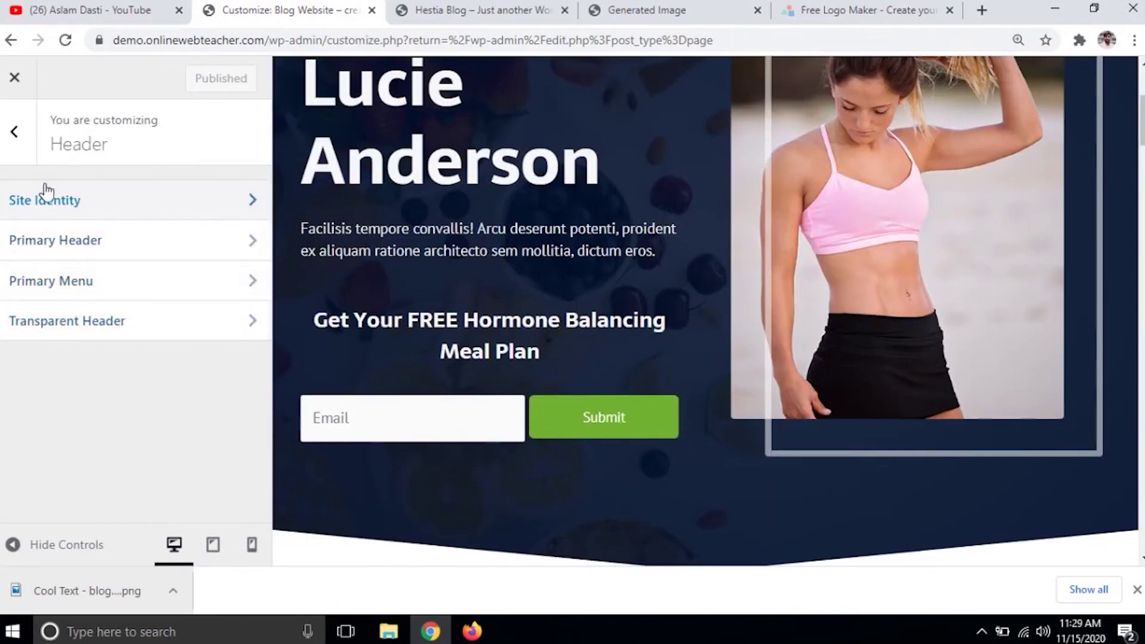
- Glance at the Blog layout panel, then close the Customizer back to the 8-page Pages list
{"action": "left_click", "coordinate": [14, 132]}
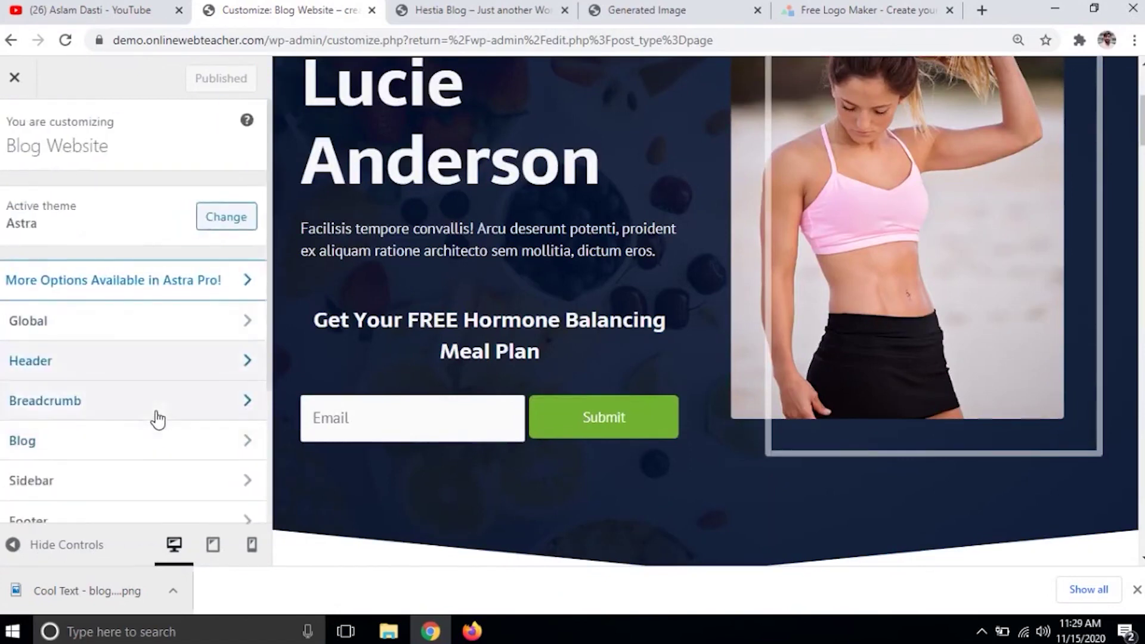
{"action": "scroll", "coordinate": [107, 493], "scroll_direction": "down", "scroll_amount": 1}
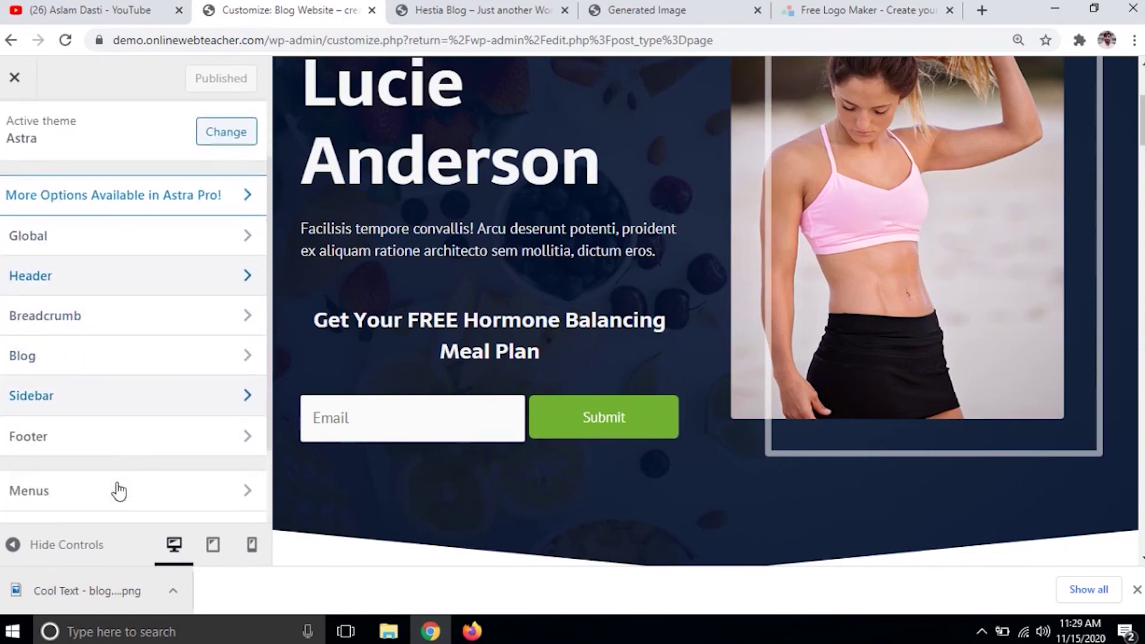
{"action": "left_click", "coordinate": [158, 367]}
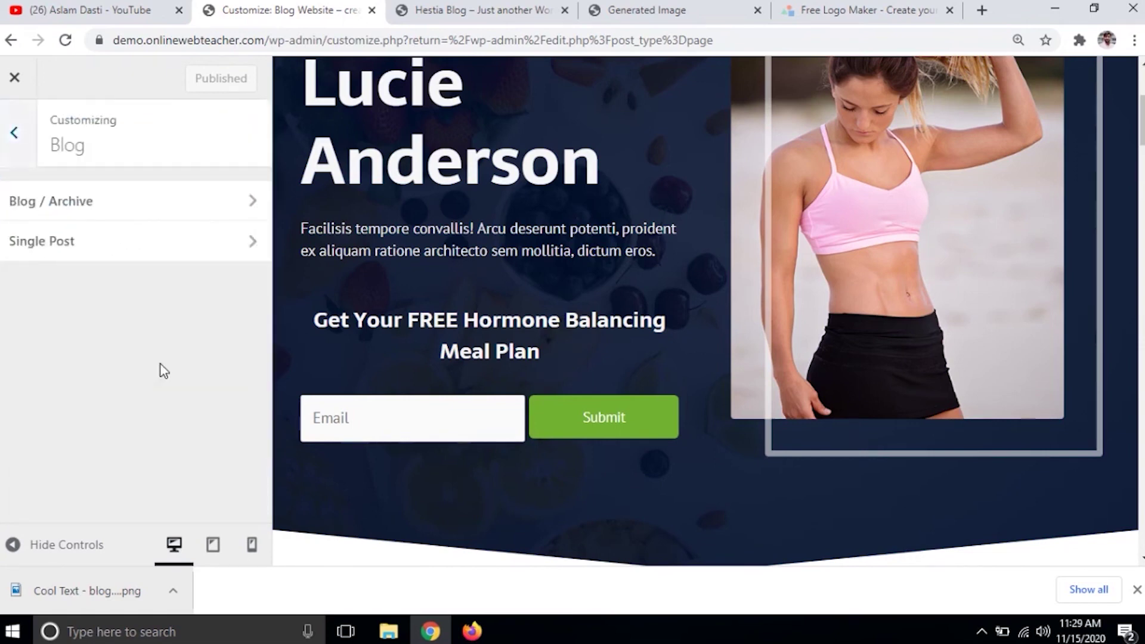
{"action": "left_click", "coordinate": [13, 133]}
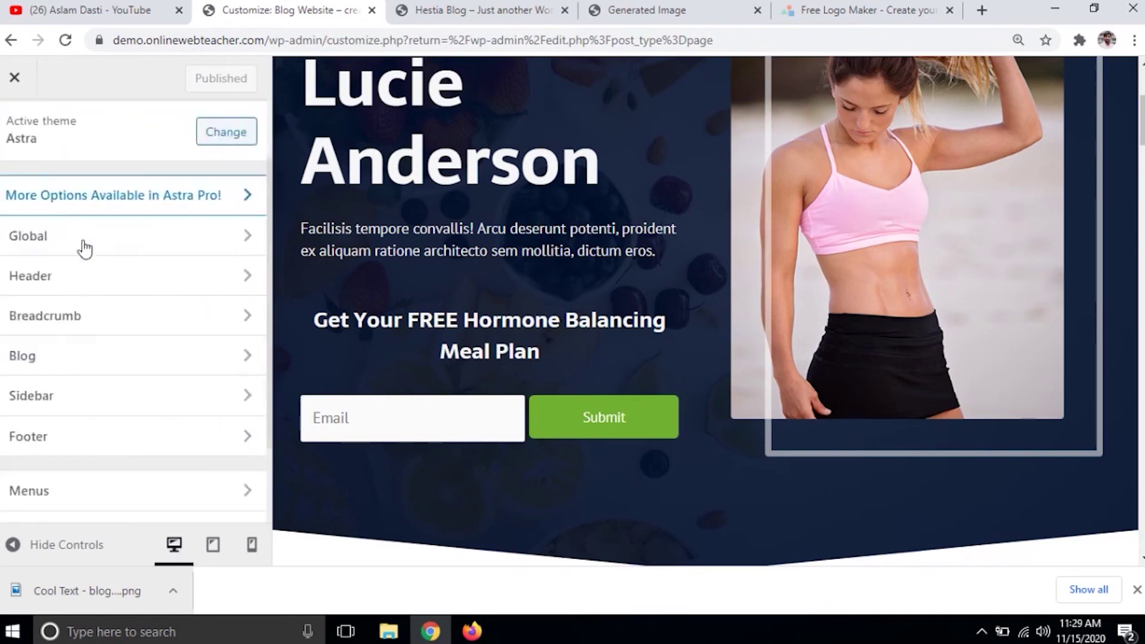
{"action": "scroll", "coordinate": [127, 391], "scroll_direction": "down", "scroll_amount": 2}
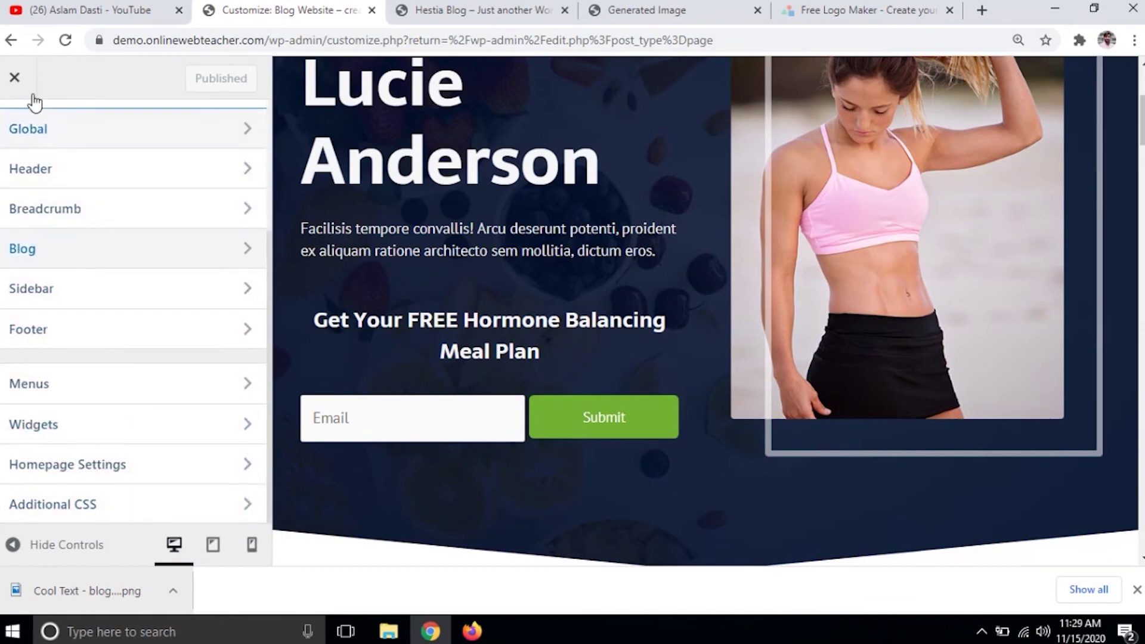
{"action": "left_click", "coordinate": [15, 80]}
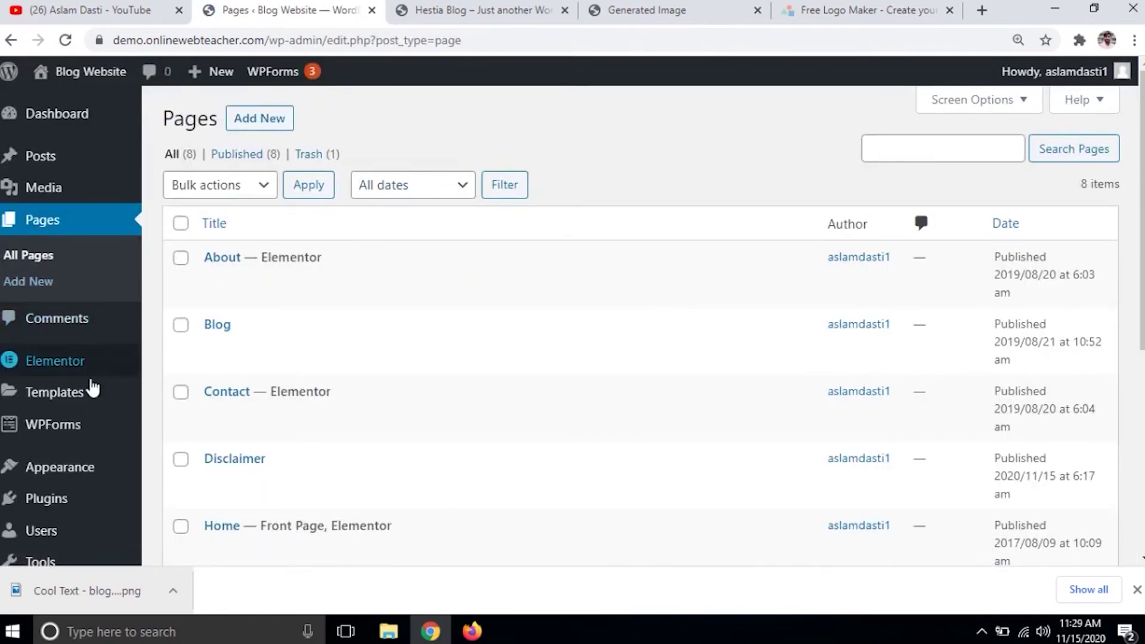
- Search Add New Plugins for Yoast SEO, install it and activate it
{"action": "mouse_move", "coordinate": [57, 513]}
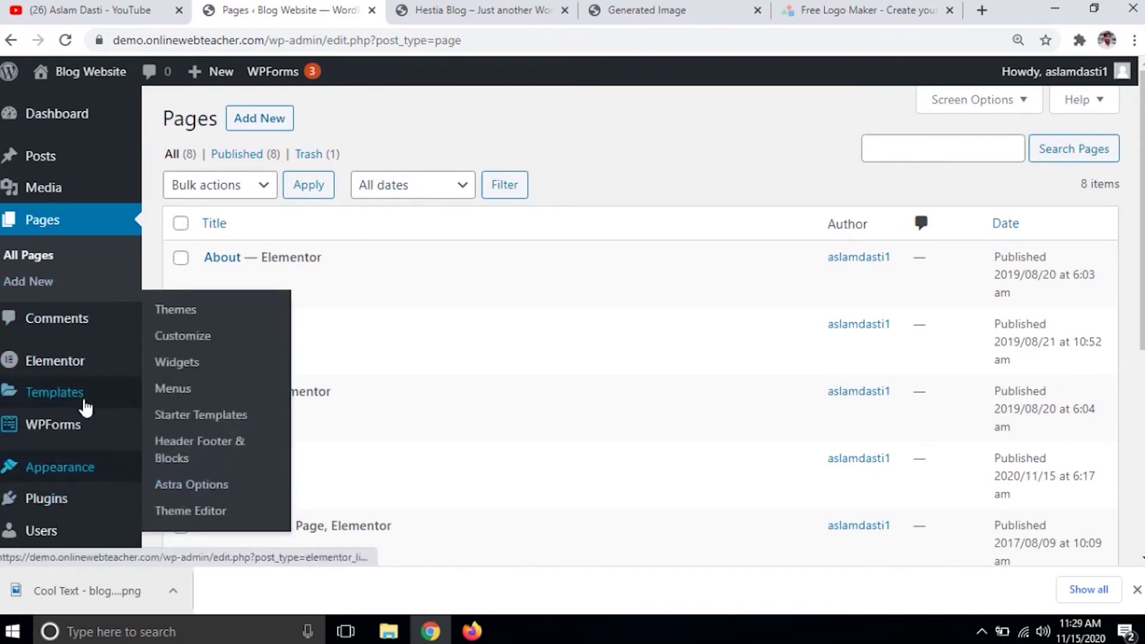
{"action": "left_click", "coordinate": [167, 484]}
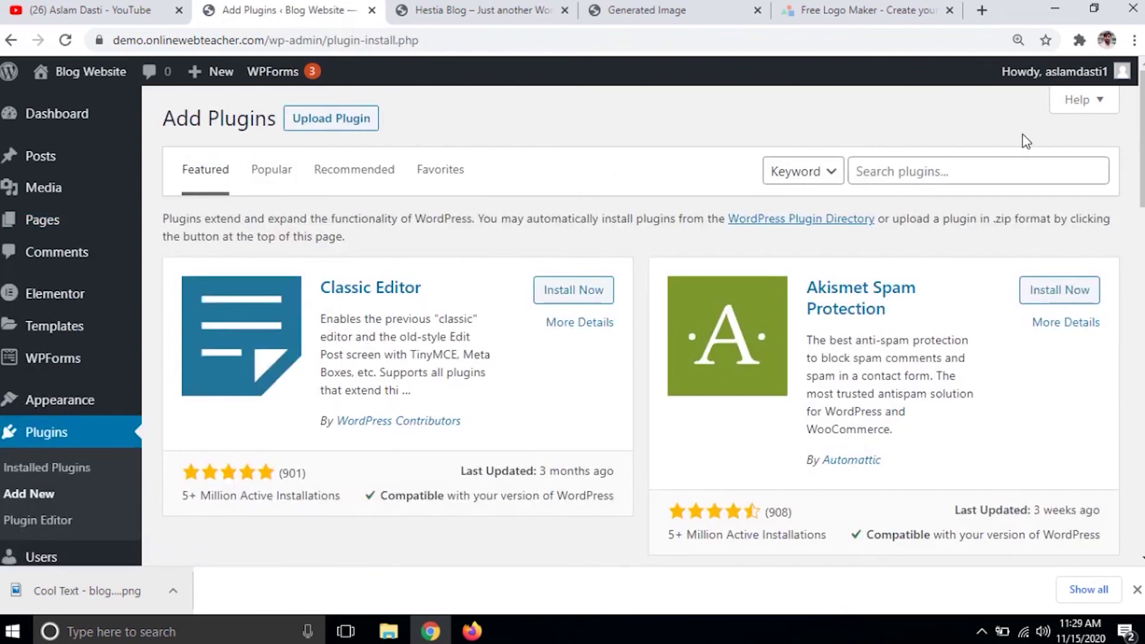
{"action": "left_click", "coordinate": [942, 173]}
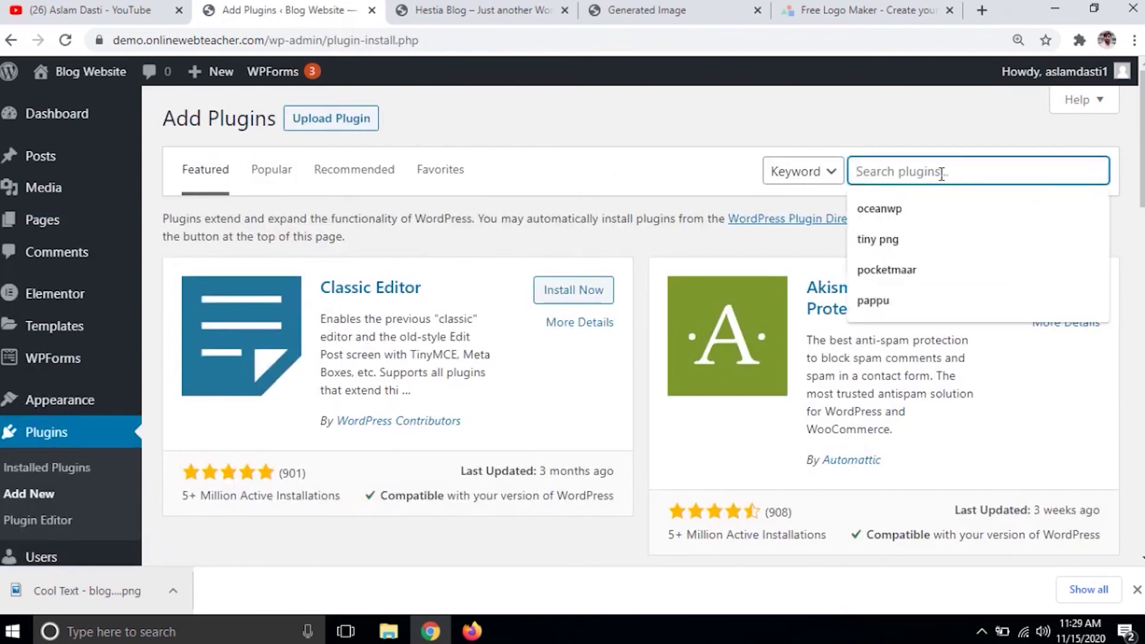
{"action": "type", "text": "yoast seo"}
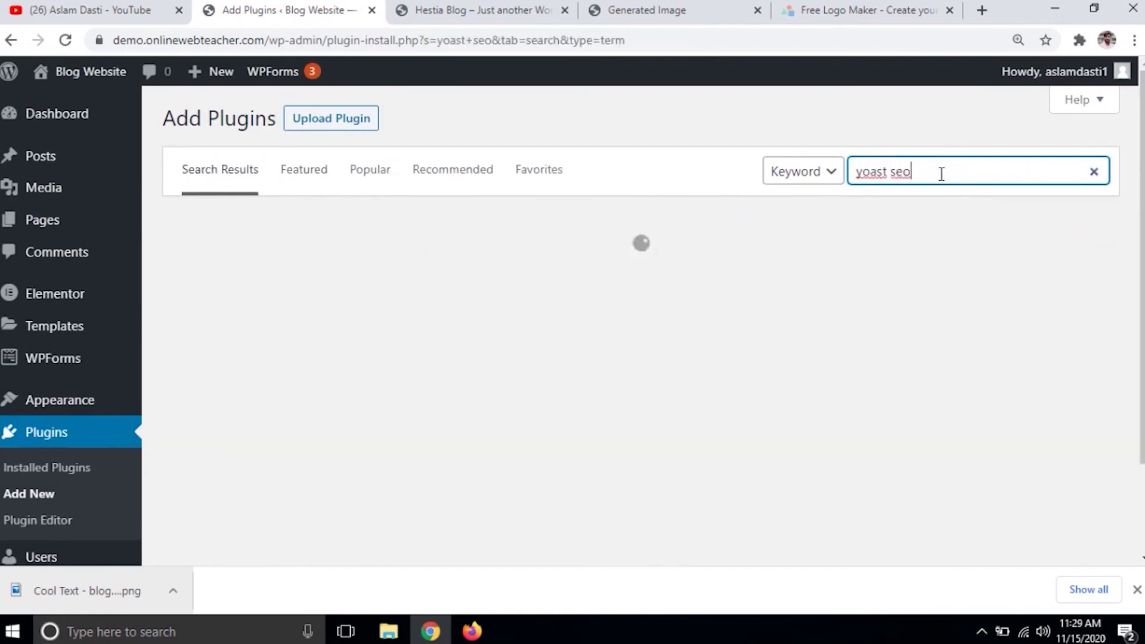
{"action": "left_click", "coordinate": [587, 284]}
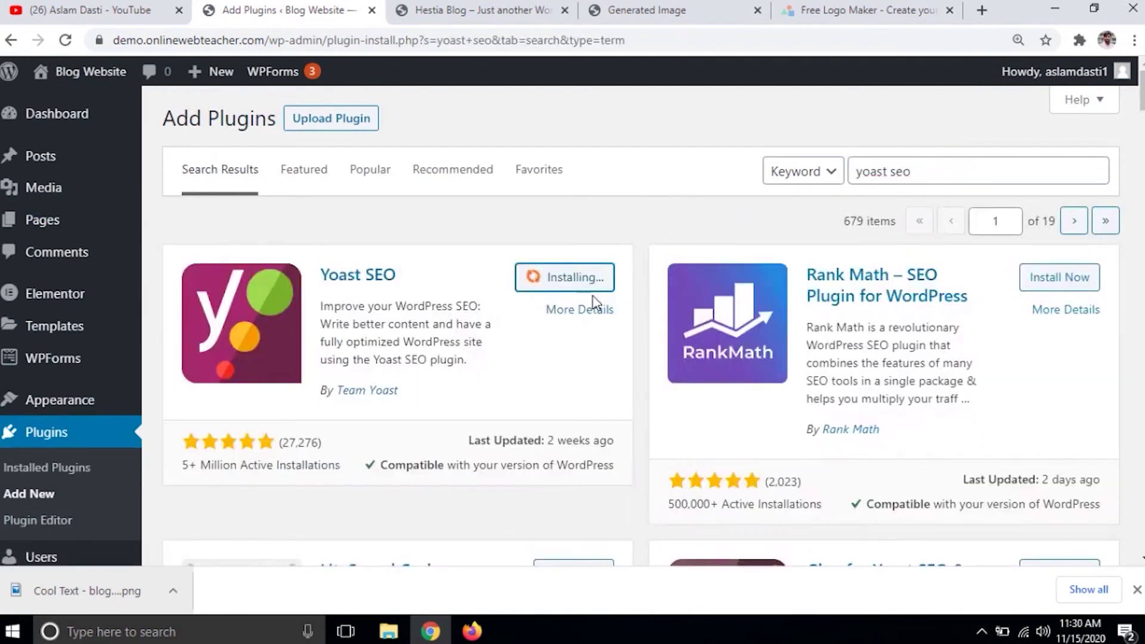
{"action": "left_click", "coordinate": [584, 295]}
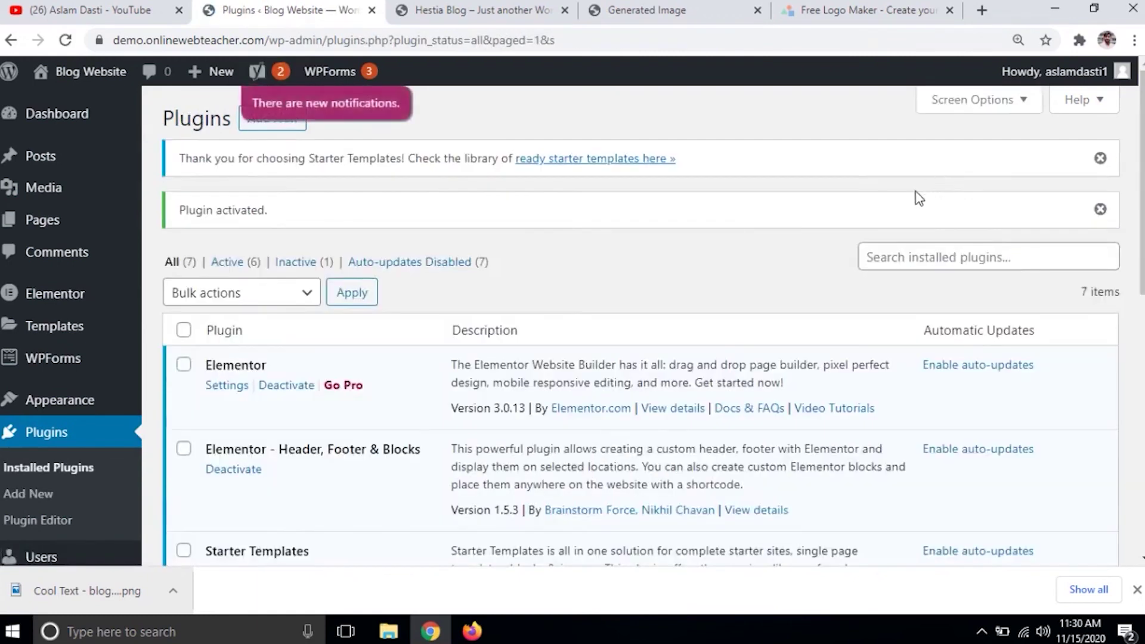
{"action": "left_click", "coordinate": [932, 255]}
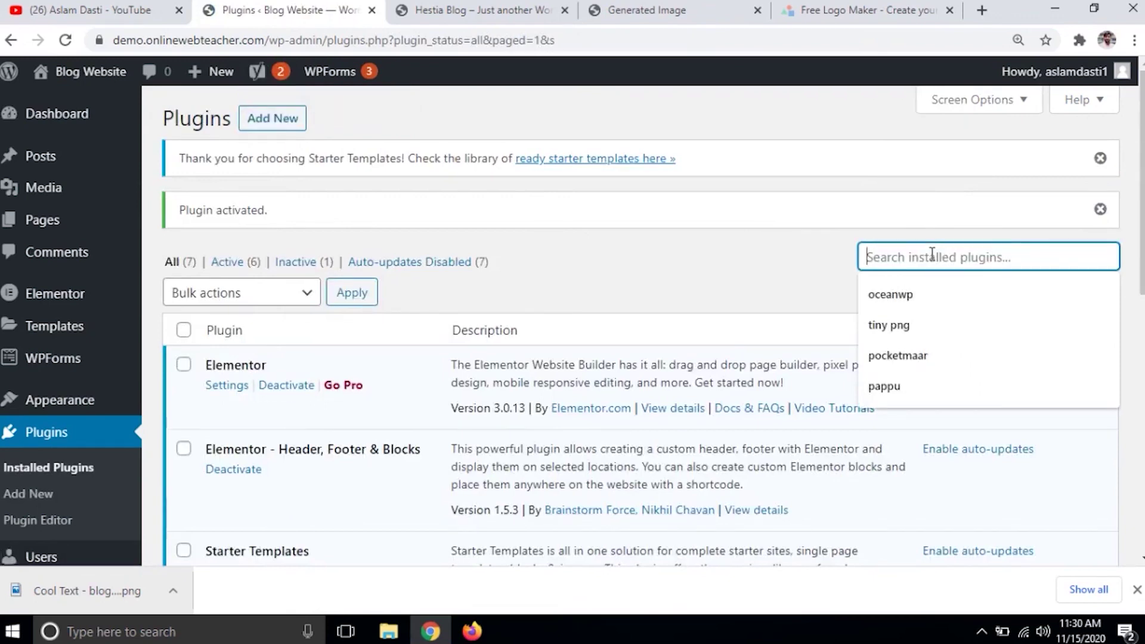
{"action": "left_click", "coordinate": [268, 118]}
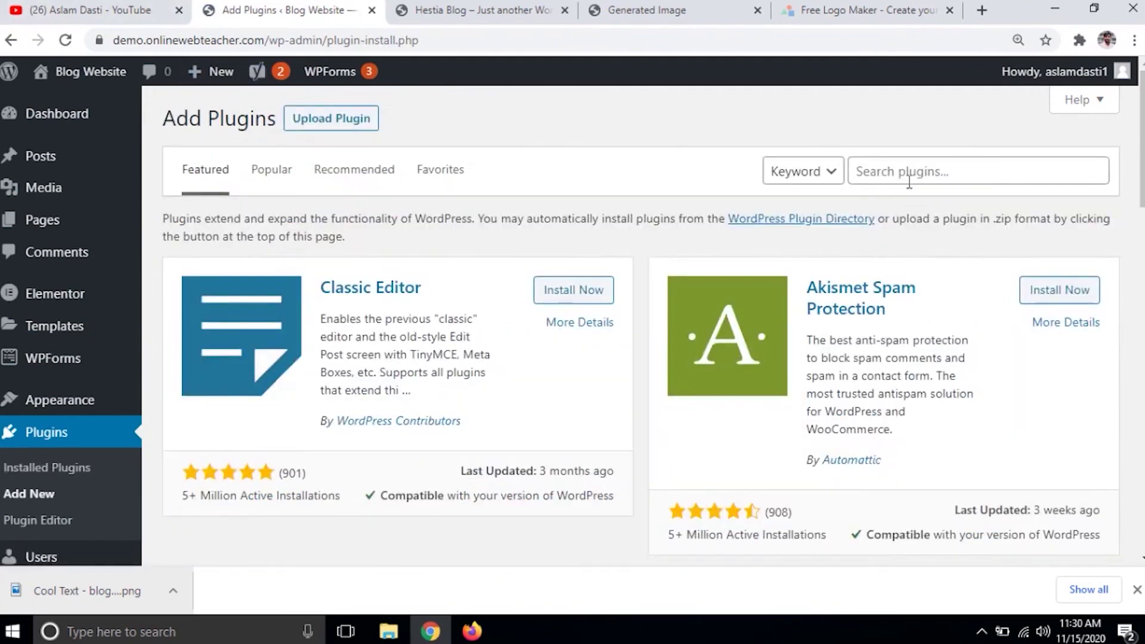
- Search plugins for 'contact', install and activate Contact Form 7, then return to Add Plugins
{"action": "left_click", "coordinate": [909, 181]}
{"action": "type", "text": "co"}
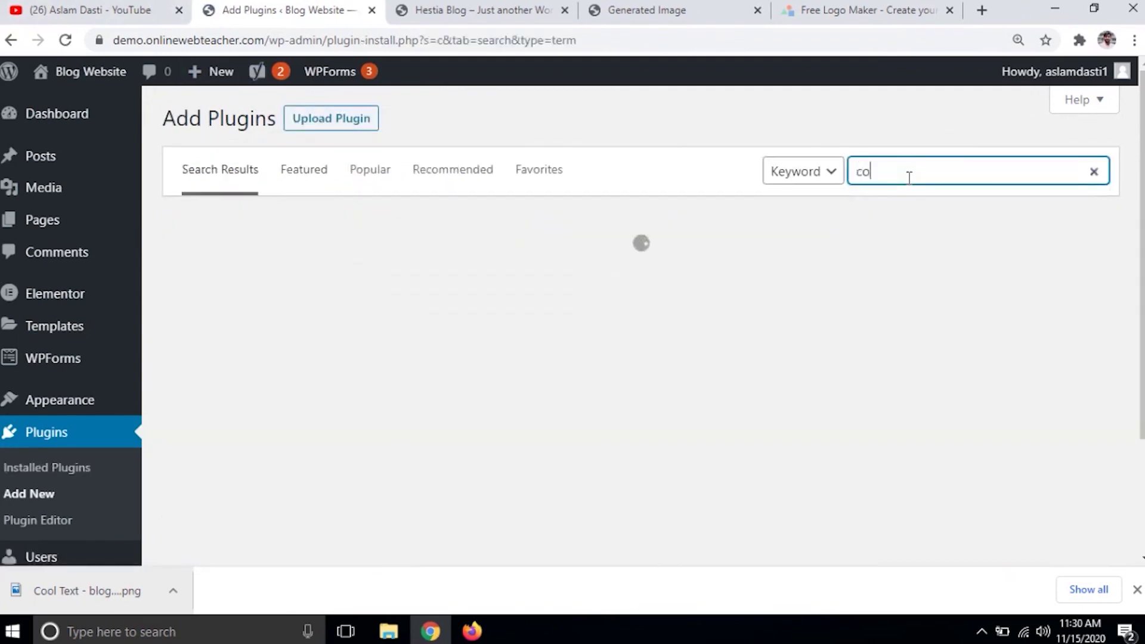
{"action": "type", "text": "ntadc"}
{"action": "key", "text": "BackSpace"}
{"action": "key", "text": "BackSpace"}
{"action": "type", "text": "ct"}
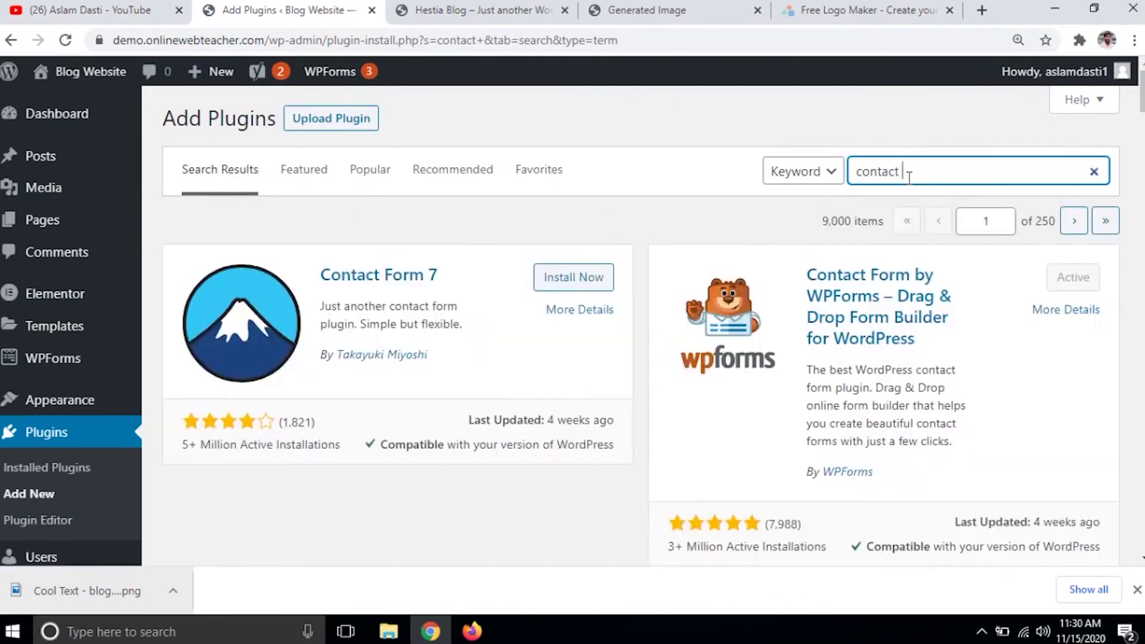
{"action": "left_click", "coordinate": [595, 285]}
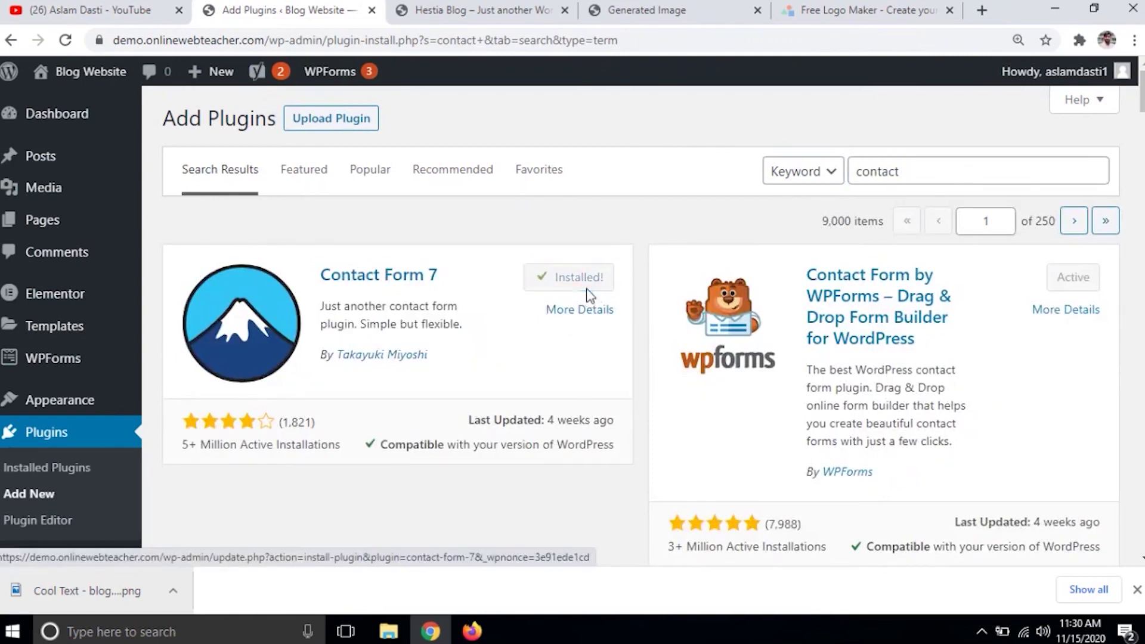
{"action": "left_click", "coordinate": [588, 291]}
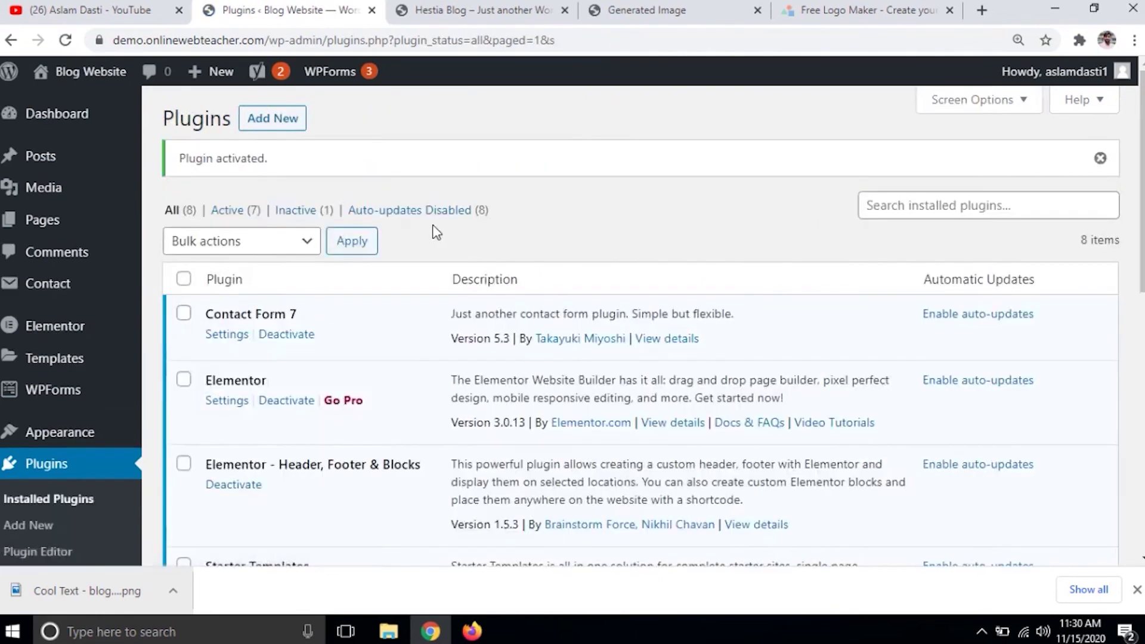
{"action": "left_click", "coordinate": [295, 137]}
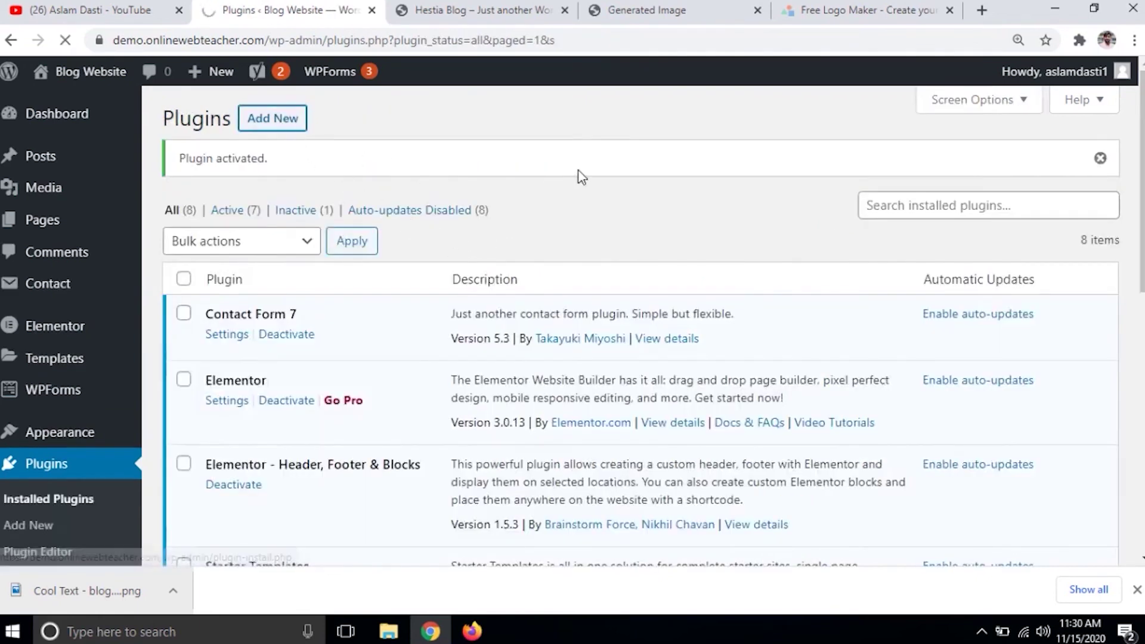
{"action": "left_click", "coordinate": [919, 175]}
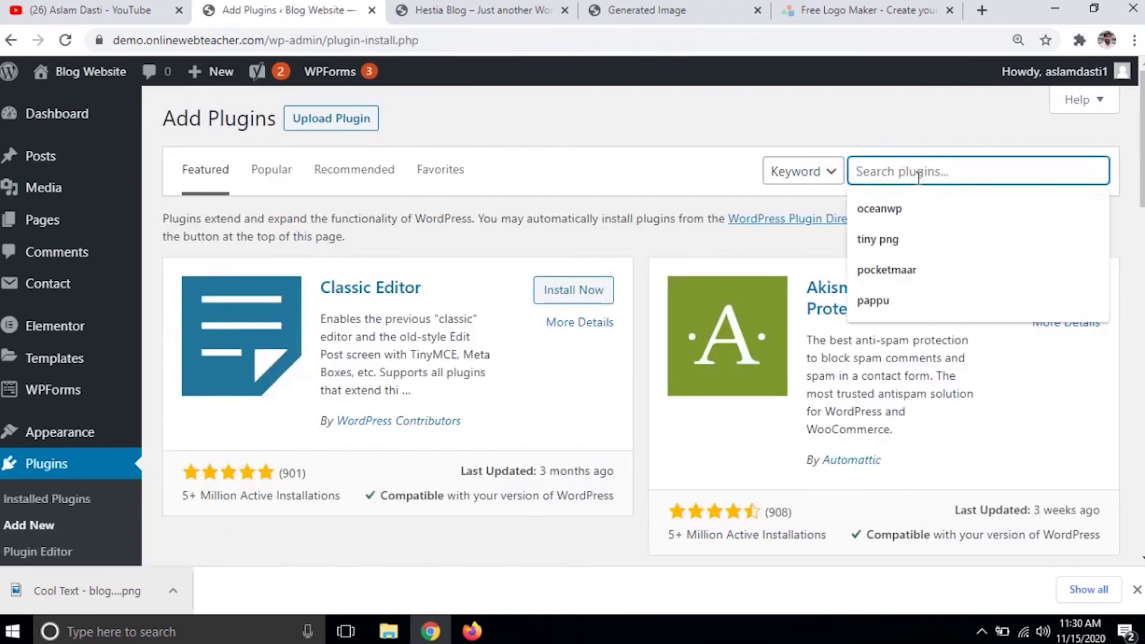
- Find 'auto', install and activate Autoptimize, then scroll the live Blog Website homepage
{"action": "type", "text": "au"}
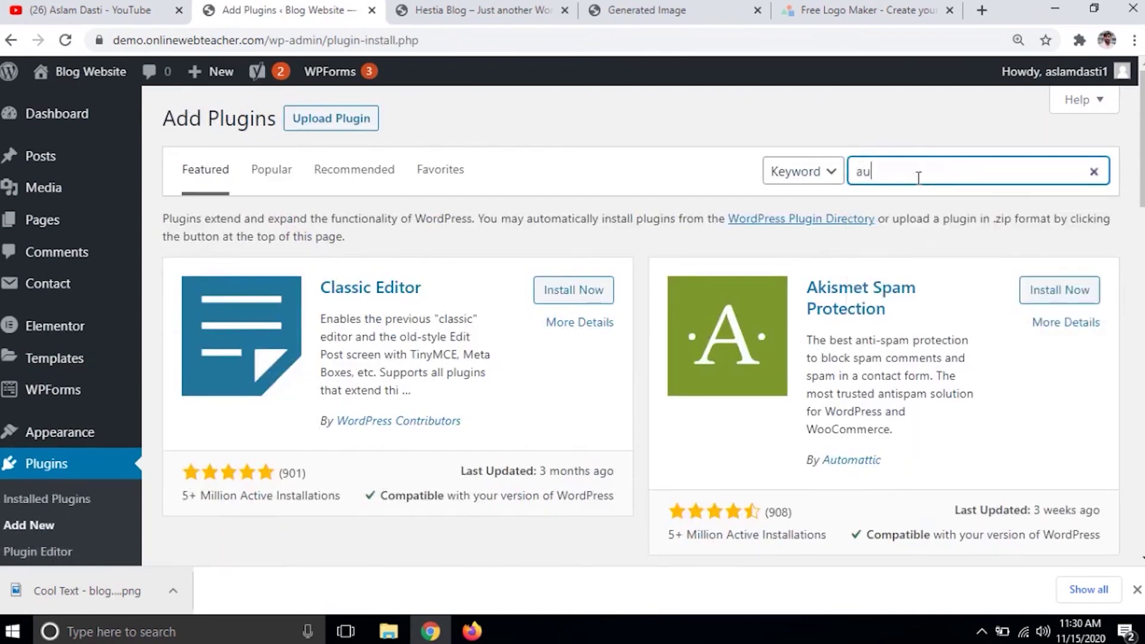
{"action": "type", "text": "toptimize"}
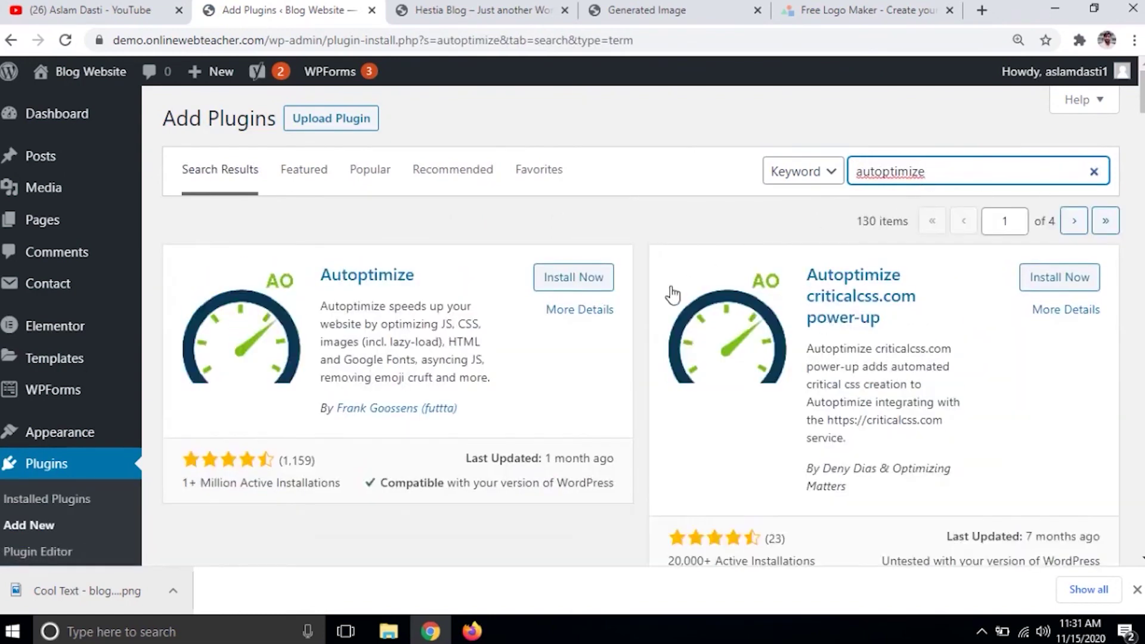
{"action": "left_click", "coordinate": [588, 278]}
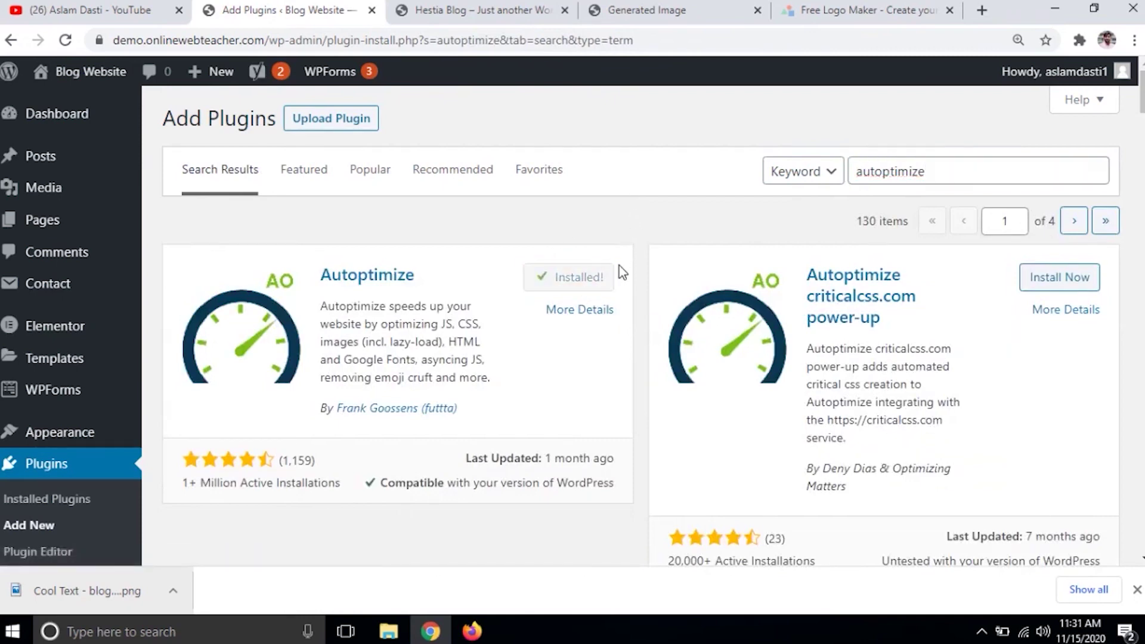
{"action": "left_click", "coordinate": [594, 281]}
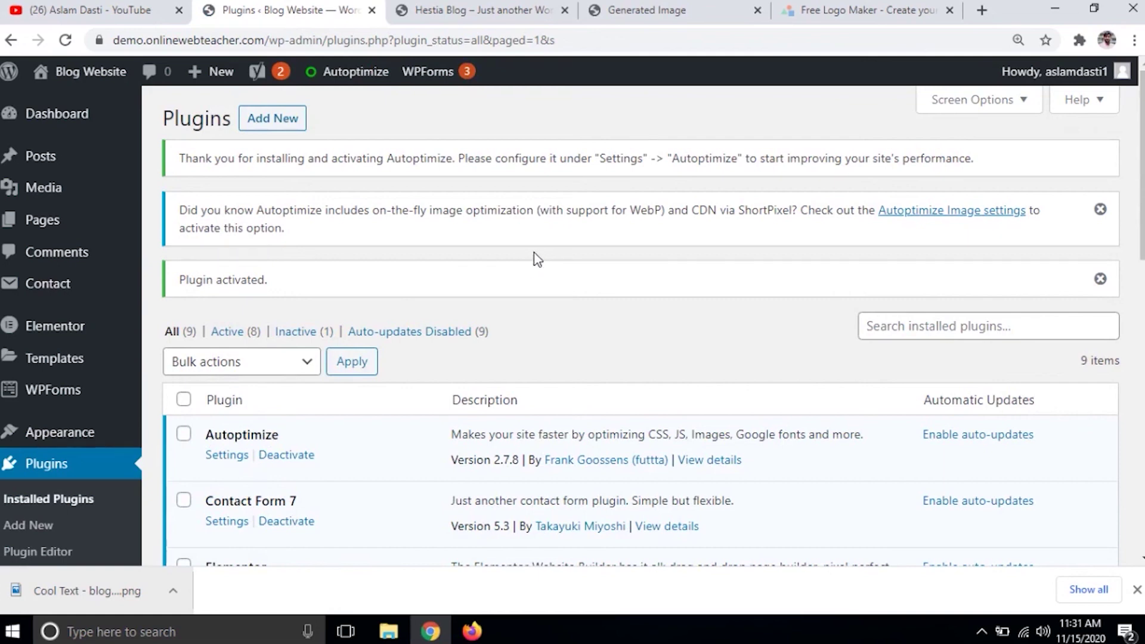
{"action": "left_click", "coordinate": [490, 13]}
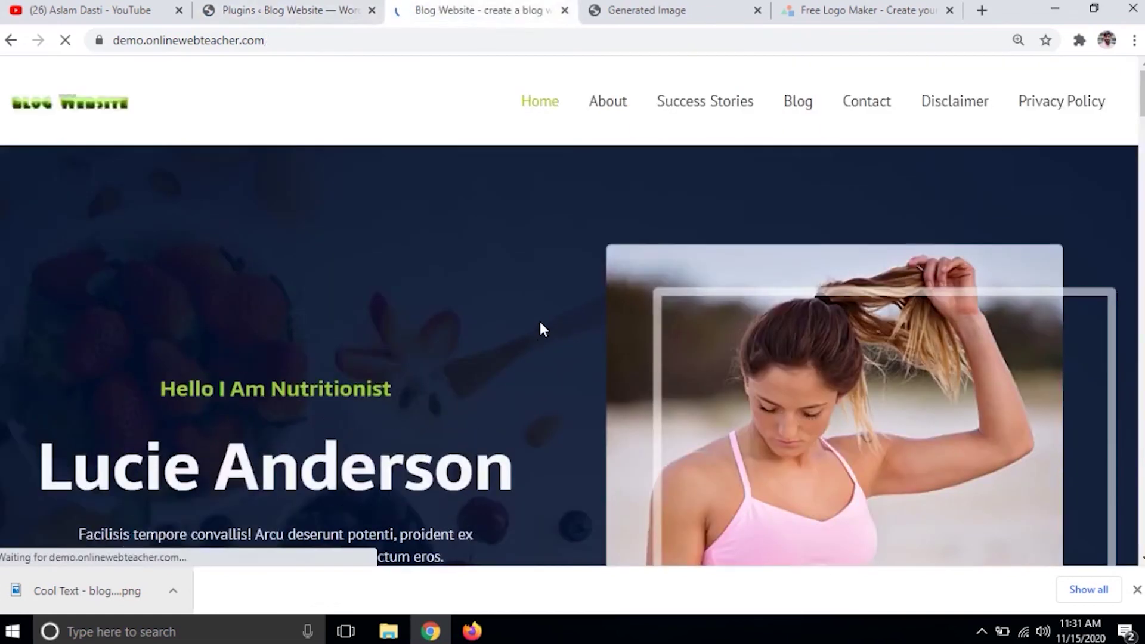
{"action": "scroll", "coordinate": [492, 206], "scroll_direction": "down", "scroll_amount": 20}
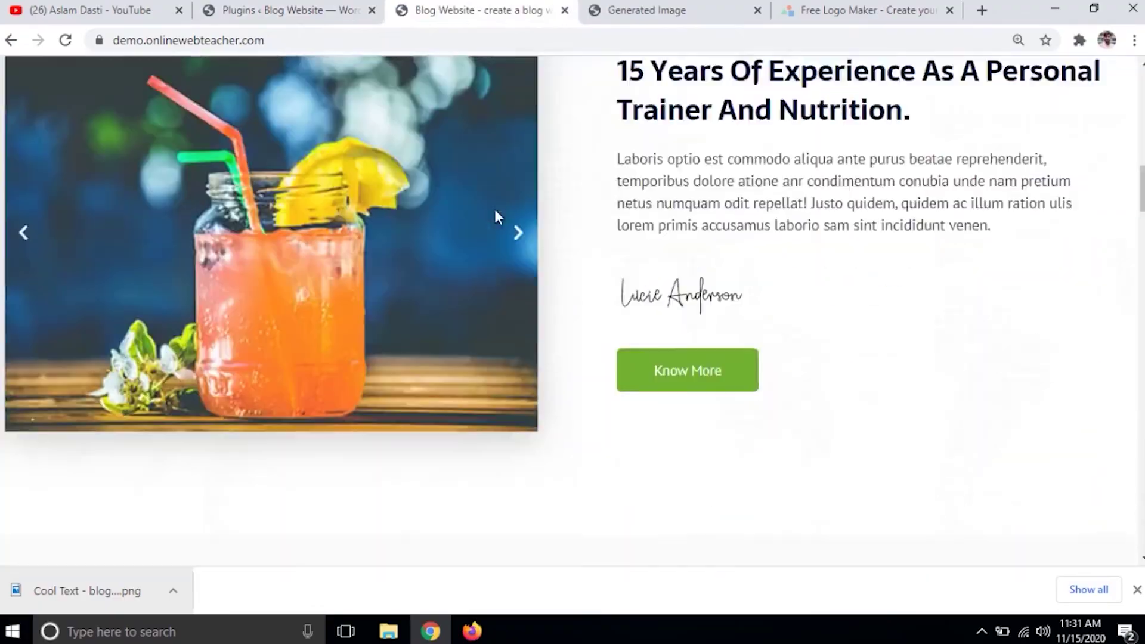